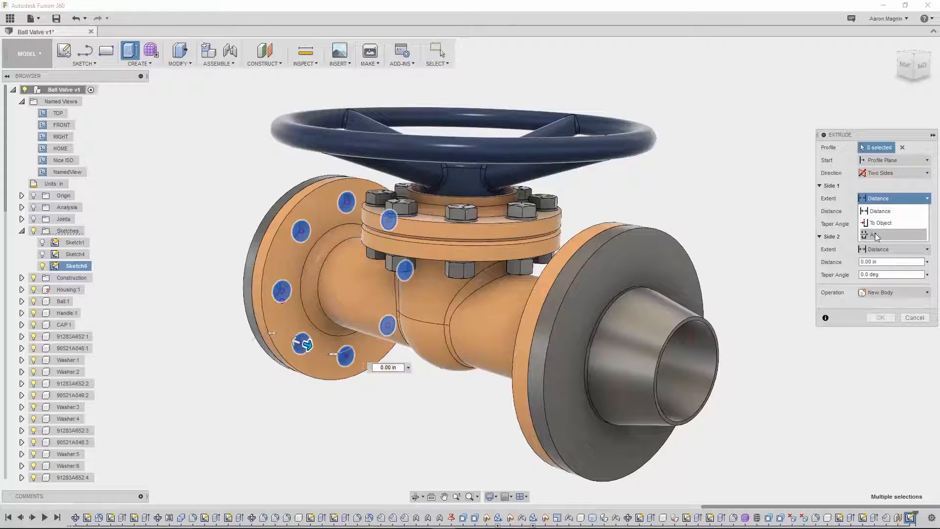
# Cut the flange hole profiles with extent All on both sides, excluding the housing, ball, handle, CAP, 91283A652, 90521A046 and Washer bodies
pyautogui.click(877, 237)
pyautogui.click(880, 249)
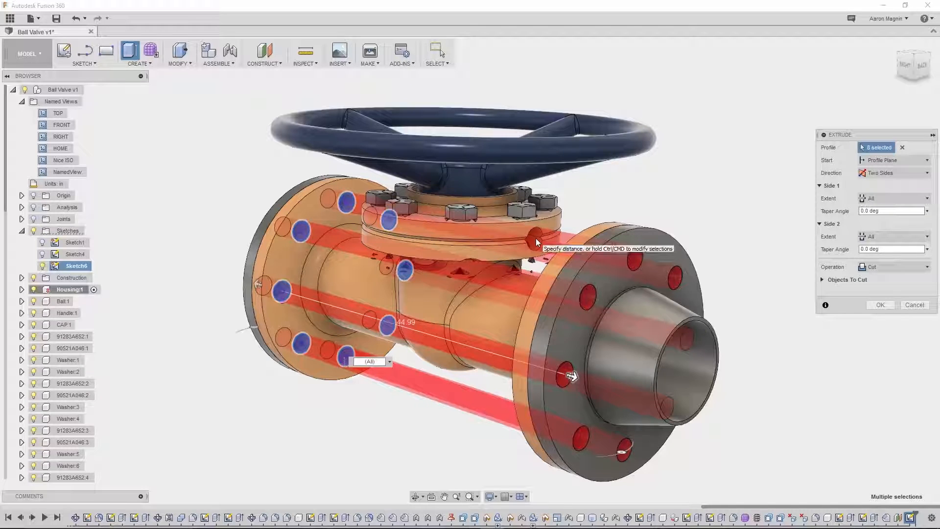
pyautogui.click(821, 279)
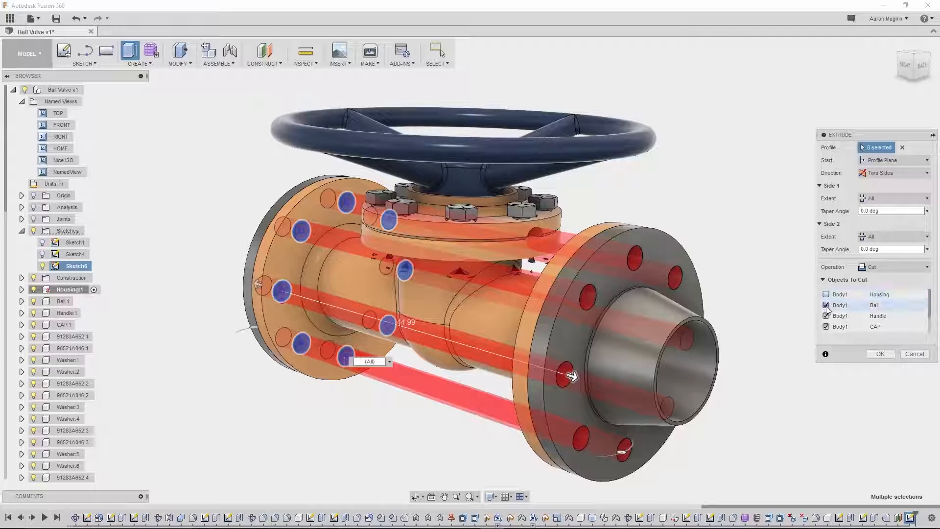
pyautogui.click(827, 305)
pyautogui.click(827, 315)
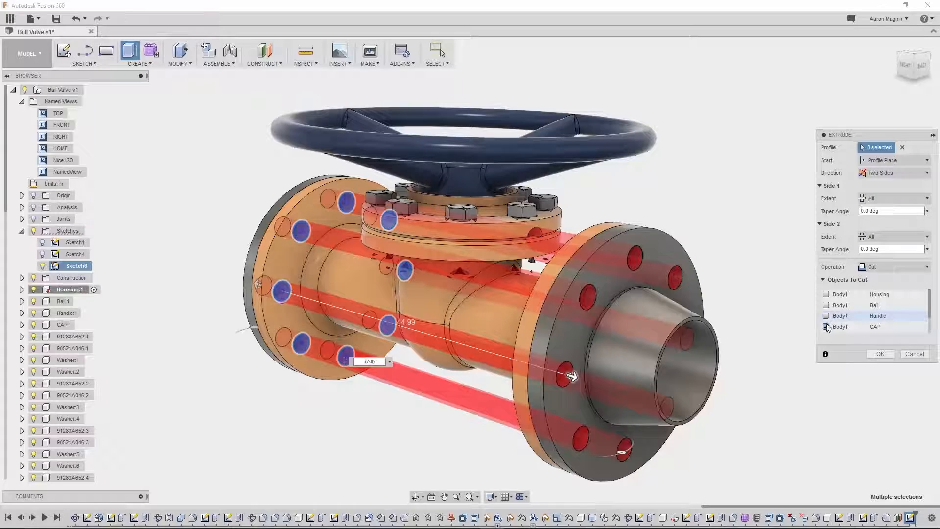
pyautogui.click(826, 327)
pyautogui.scroll(-3, 930, 311)
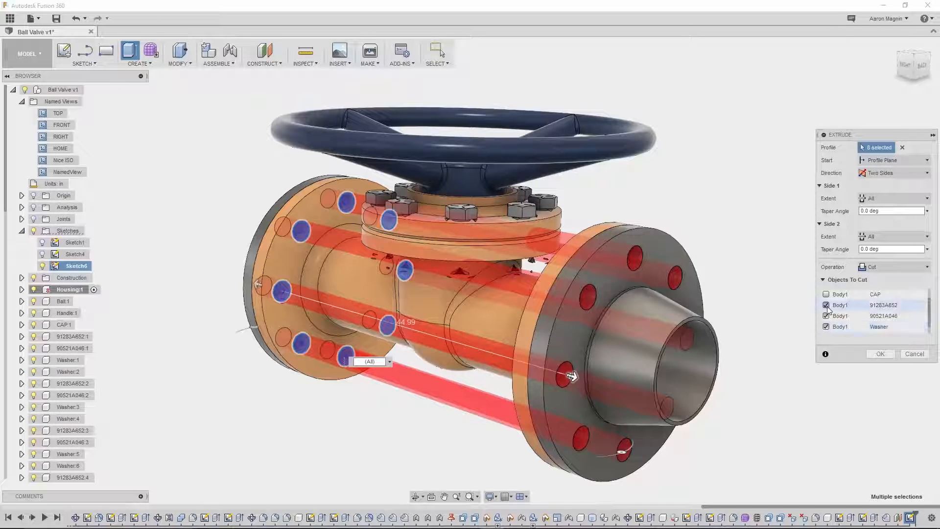
pyautogui.click(826, 306)
pyautogui.click(827, 315)
pyautogui.click(826, 327)
pyautogui.scroll(-2, 890, 323)
pyautogui.click(880, 354)
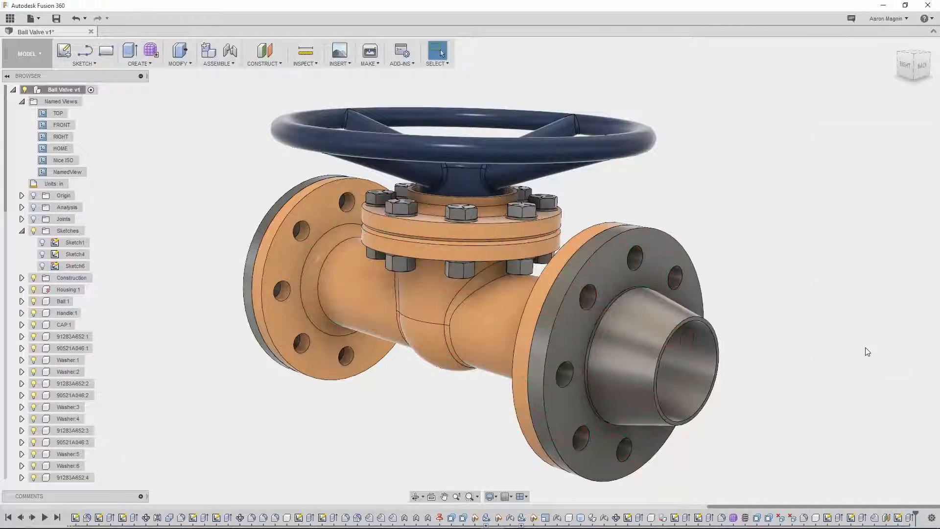
# Restore the saved NamedView and find components whose name contains 9 with Select By Name
pyautogui.doubleClick(75, 171)
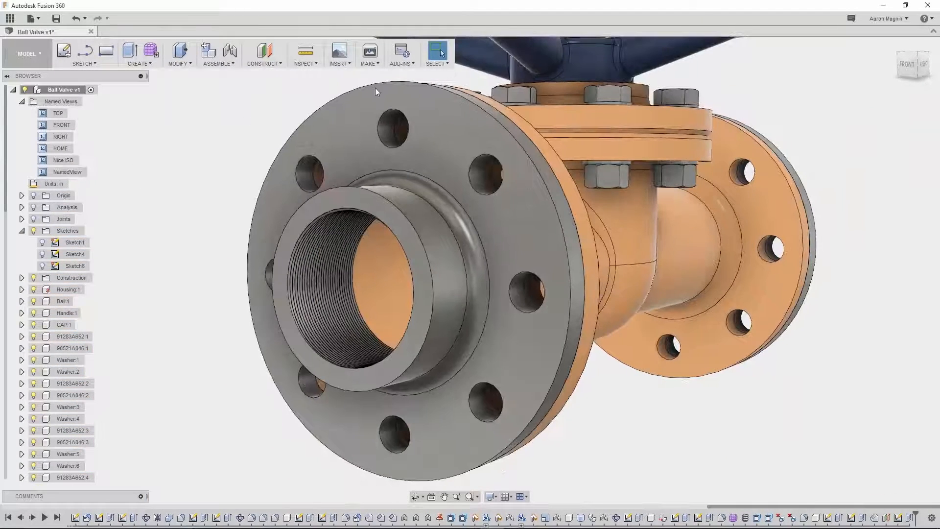
pyautogui.click(438, 61)
pyautogui.moveTo(445, 123)
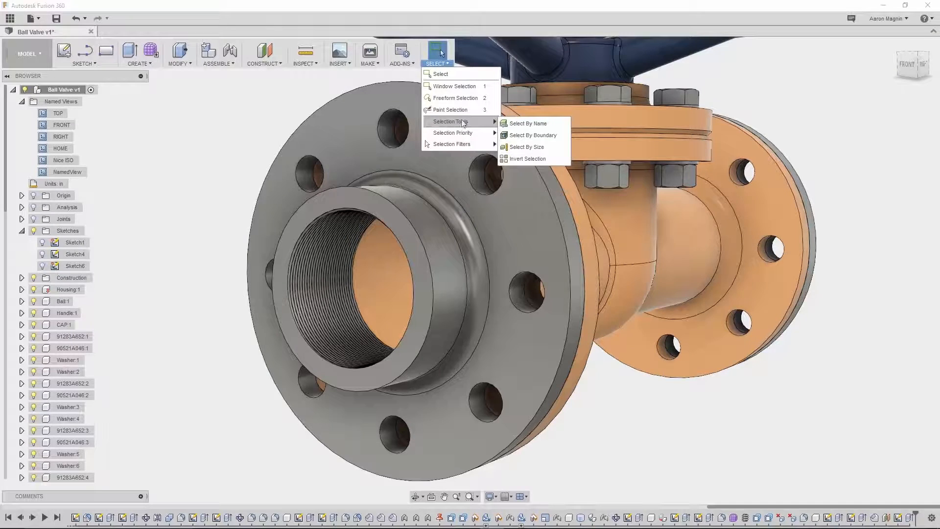
pyautogui.click(511, 123)
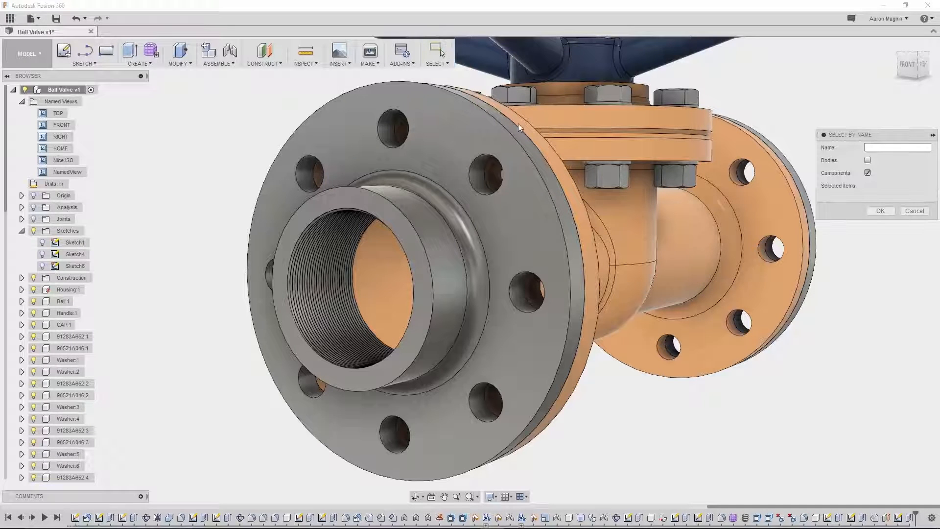
pyautogui.click(872, 147)
pyautogui.write('9')
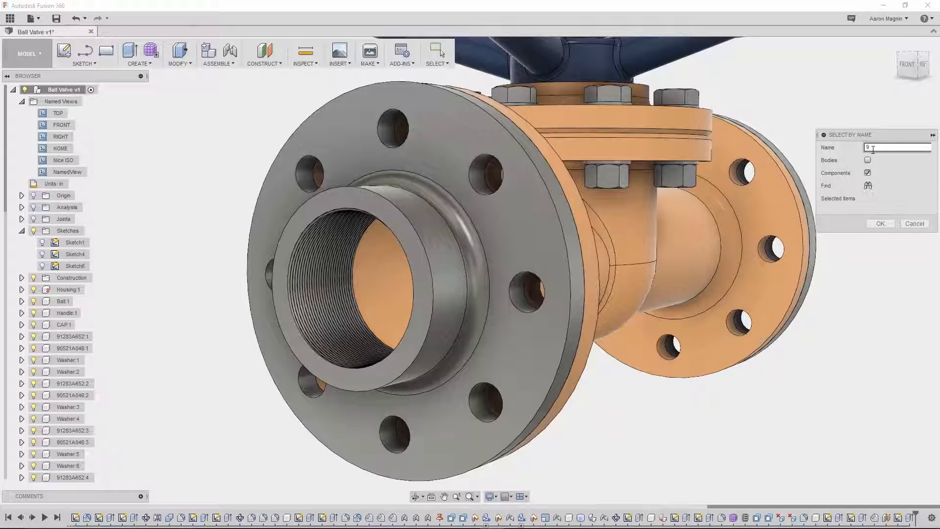
pyautogui.click(868, 186)
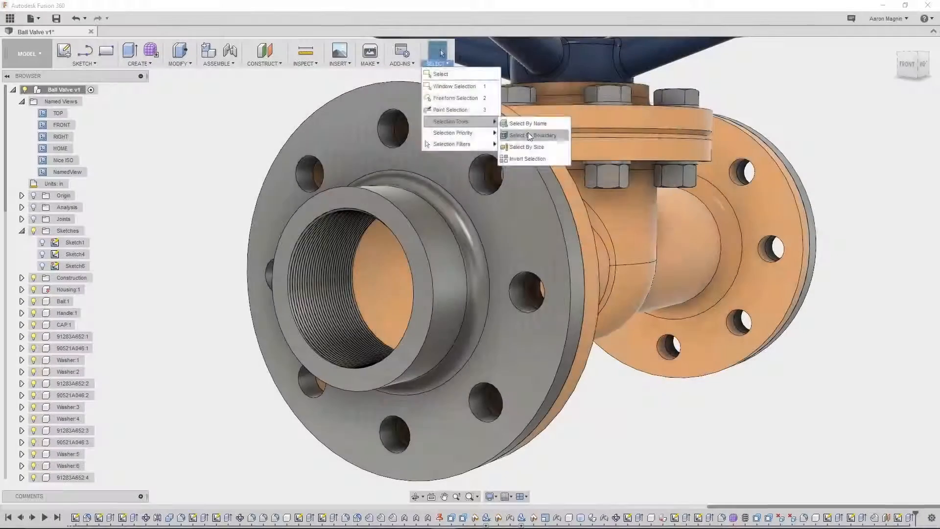
# Select by boundary around the cap, using a Cylinder shape along the Z-Axis with intersected components included
pyautogui.click(528, 132)
pyautogui.click(553, 123)
pyautogui.click(900, 160)
pyautogui.click(888, 183)
pyautogui.click(900, 173)
pyautogui.click(888, 206)
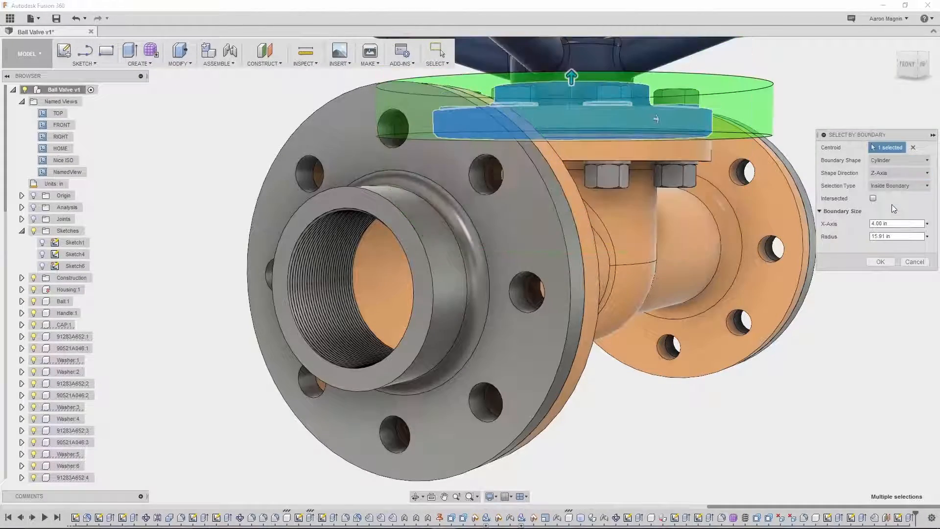
pyautogui.click(873, 199)
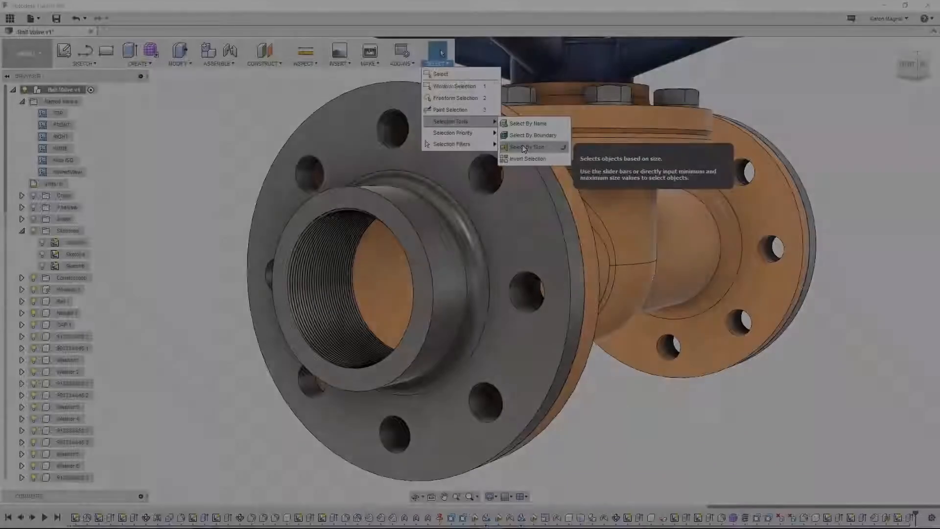
# Select the small components with Select By Size, raising the maximum size limit
pyautogui.click(522, 148)
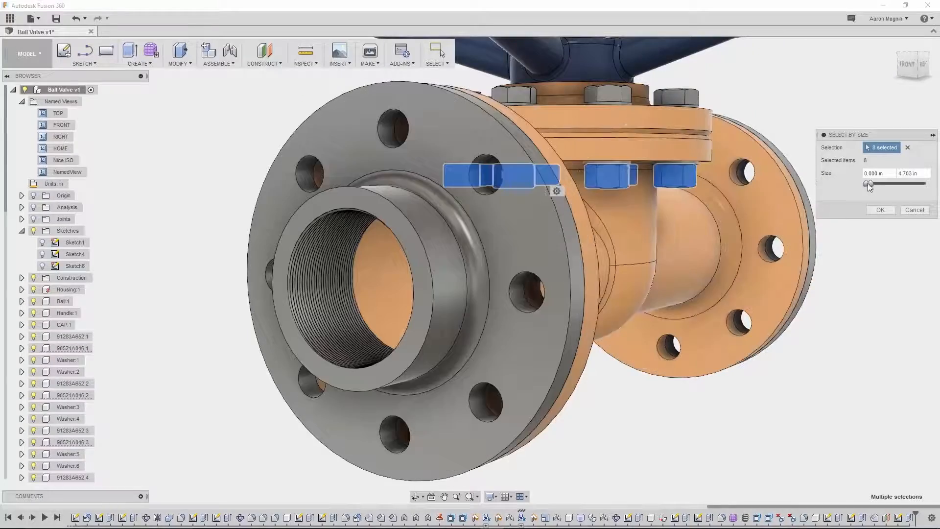
pyautogui.moveTo(871, 184); pyautogui.dragTo(878, 184)
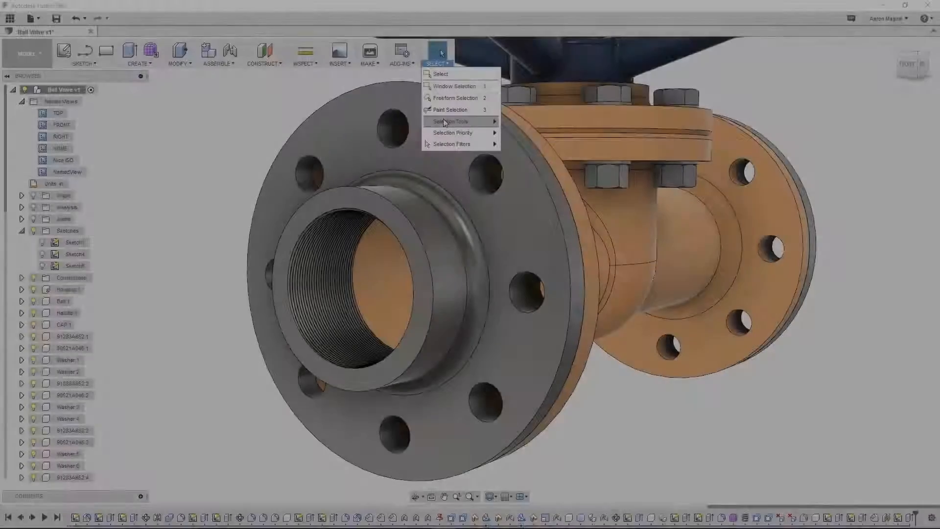
# Hide every component except the housing and cap by selecting those two with component priority and inverting the selection
pyautogui.moveTo(456, 133)
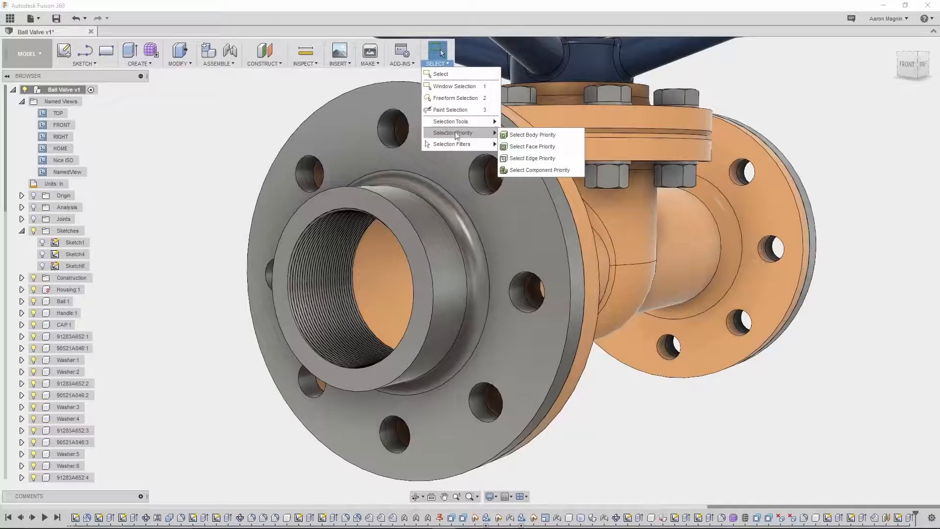
pyautogui.click(518, 168)
pyautogui.click(517, 167)
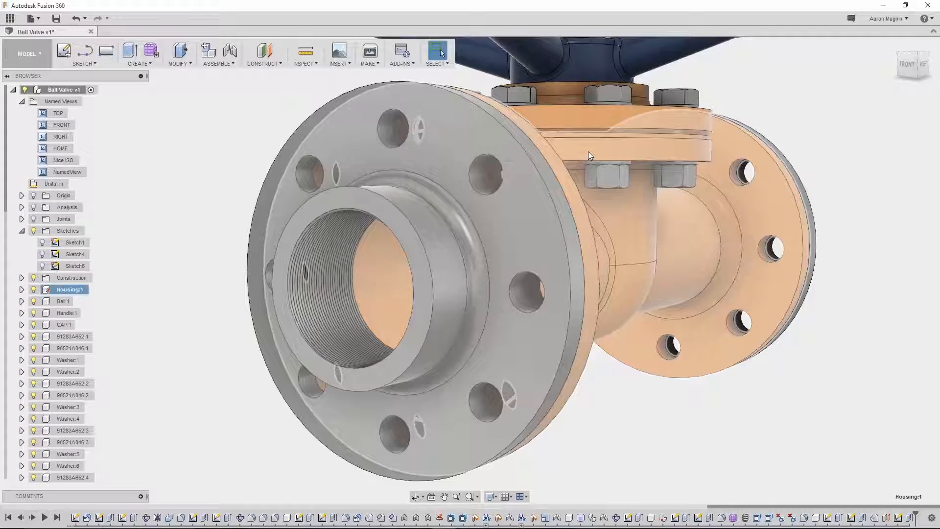
pyautogui.keyDown('ctrl'); pyautogui.click(586, 128); pyautogui.keyUp('ctrl')
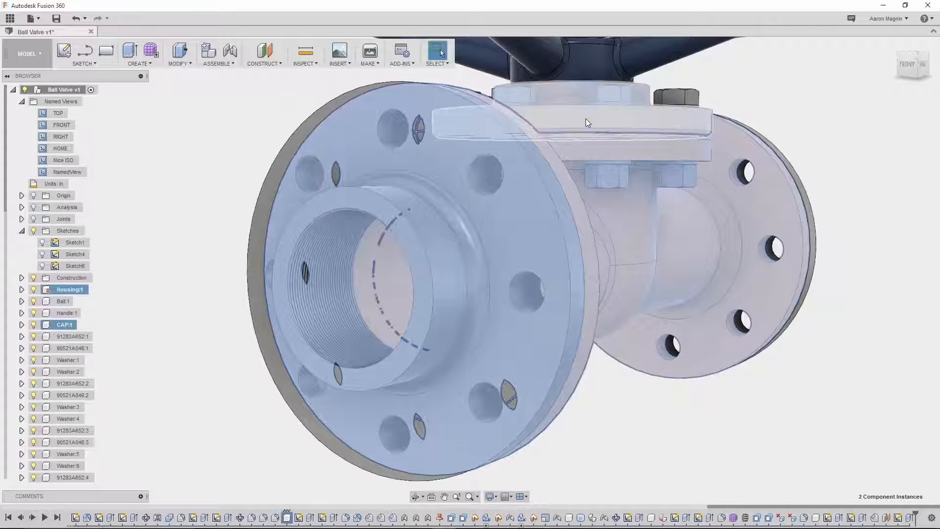
pyautogui.click(441, 63)
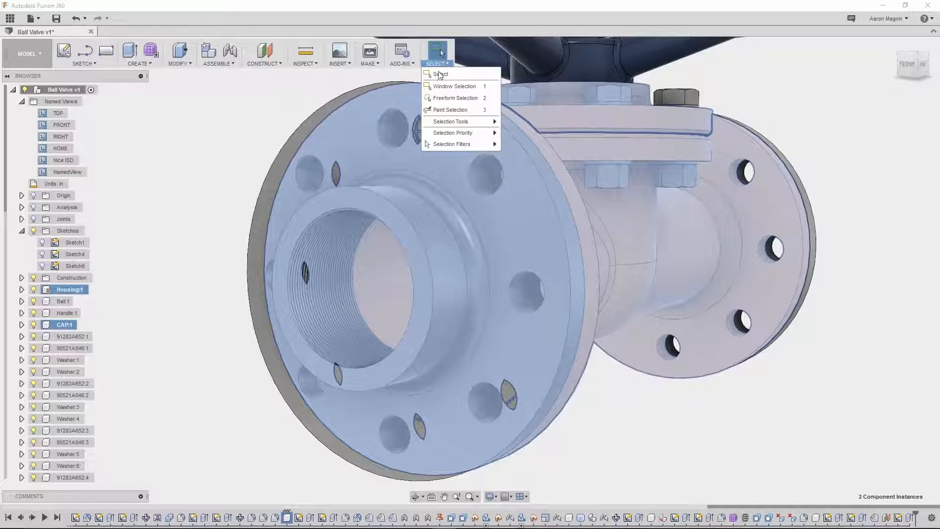
pyautogui.moveTo(447, 122)
pyautogui.click(518, 159)
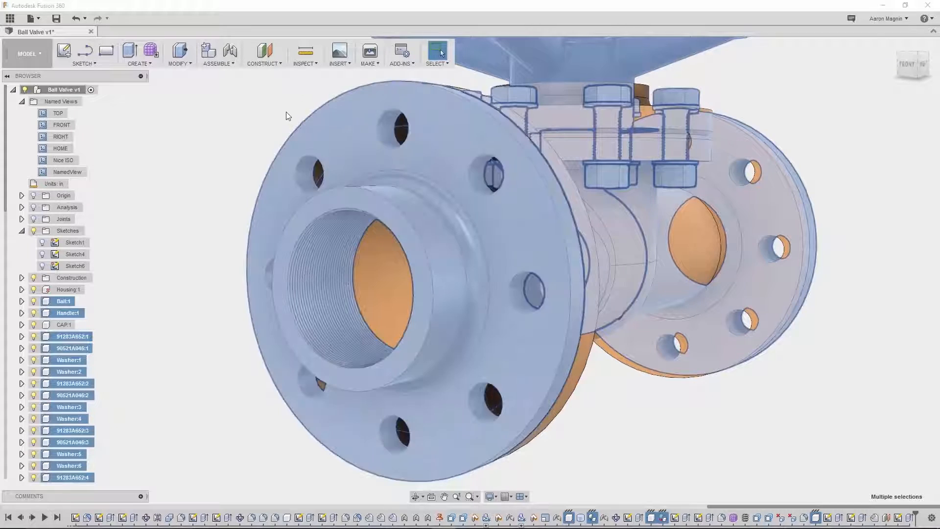
pyautogui.press('v')
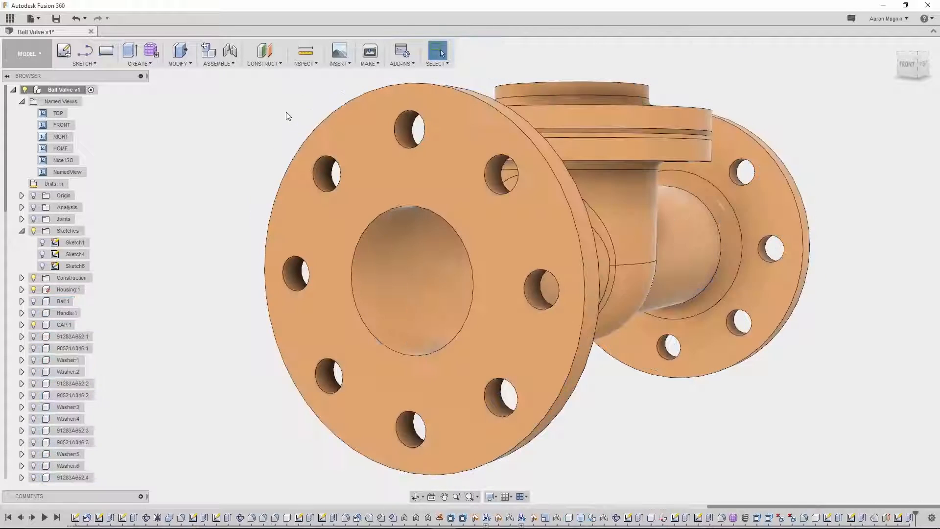
pyautogui.keyDown('shift'); pyautogui.moveTo(287, 116); pyautogui.dragTo(233, 153, button='middle'); pyautogui.keyUp('shift')
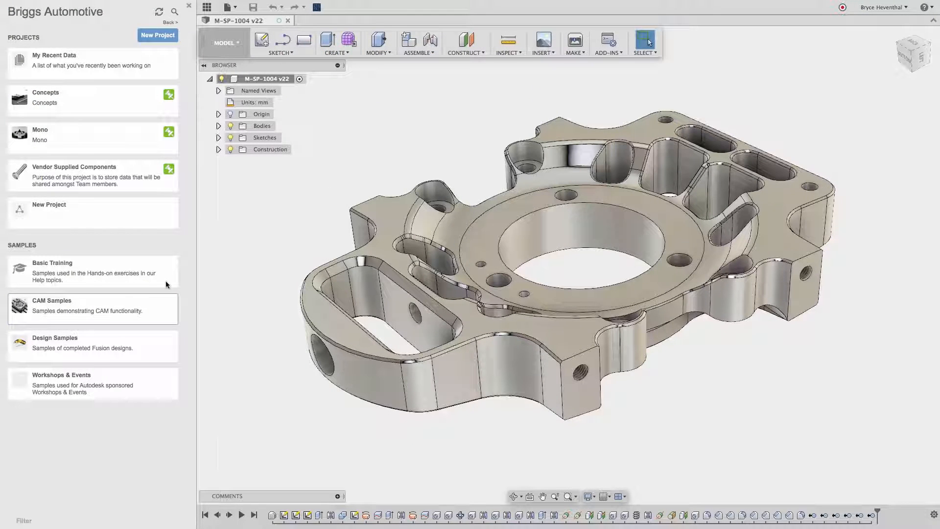
# Browse the Raptor Workholding models in the Workholding folder of the CAM Samples project
pyautogui.click(126, 306)
pyautogui.click(75, 122)
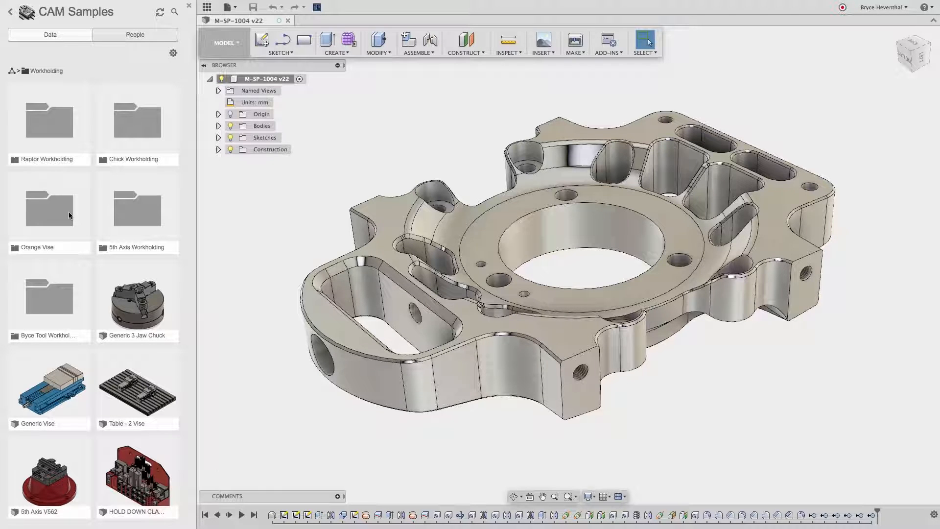
pyautogui.doubleClick(49, 121)
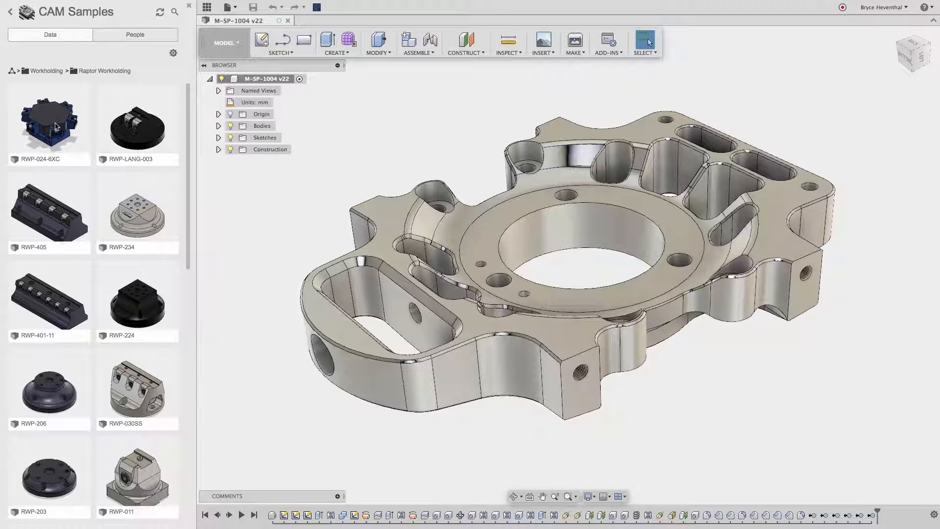
pyautogui.scroll(-3, 56, 127)
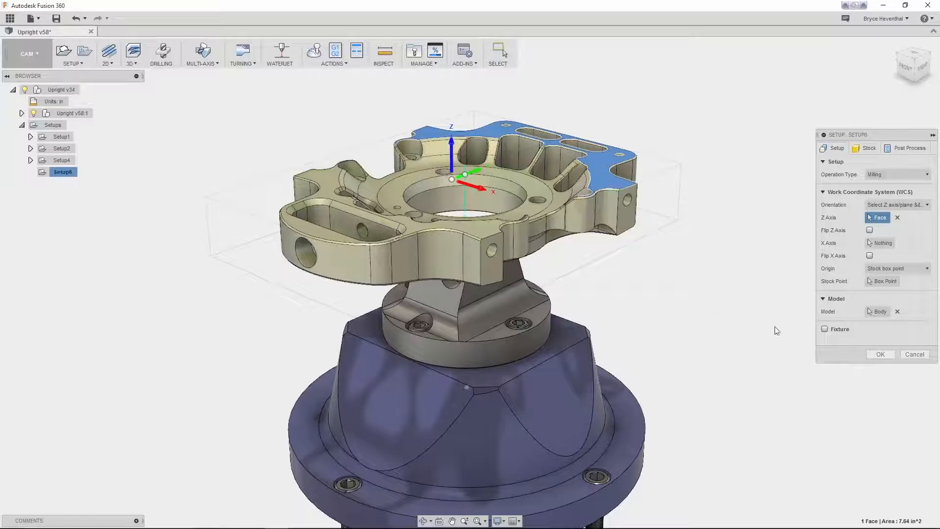
# Enable Fixture in the milling setup and choose the workholding bodies beneath the part as the fixture
pyautogui.click(824, 329)
pyautogui.click(491, 358)
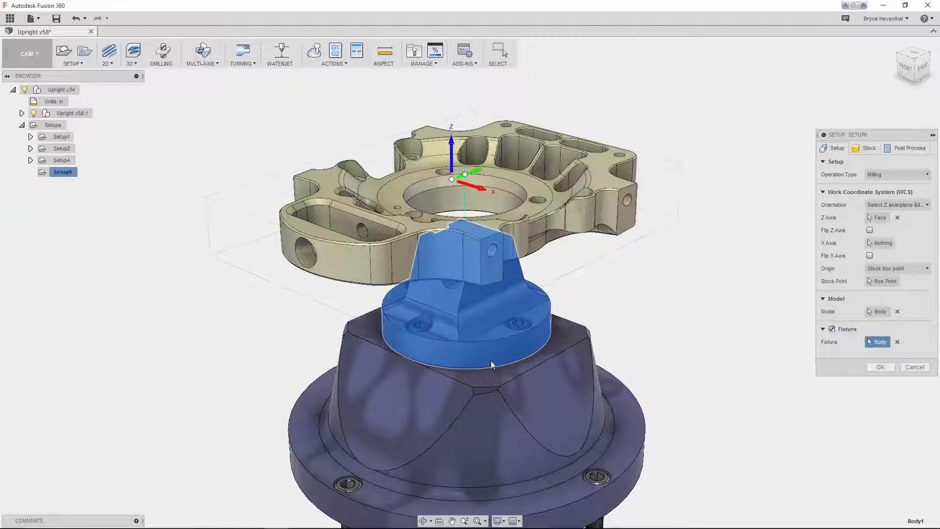
pyautogui.click(496, 385)
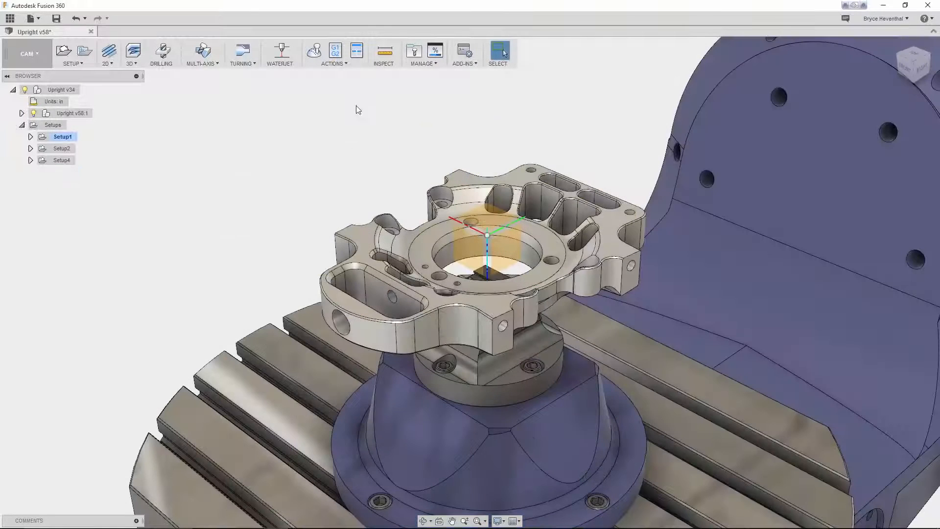
# Open the CAM tool library and preview the tapered mill and face mill in the November 9th library
pyautogui.click(410, 55)
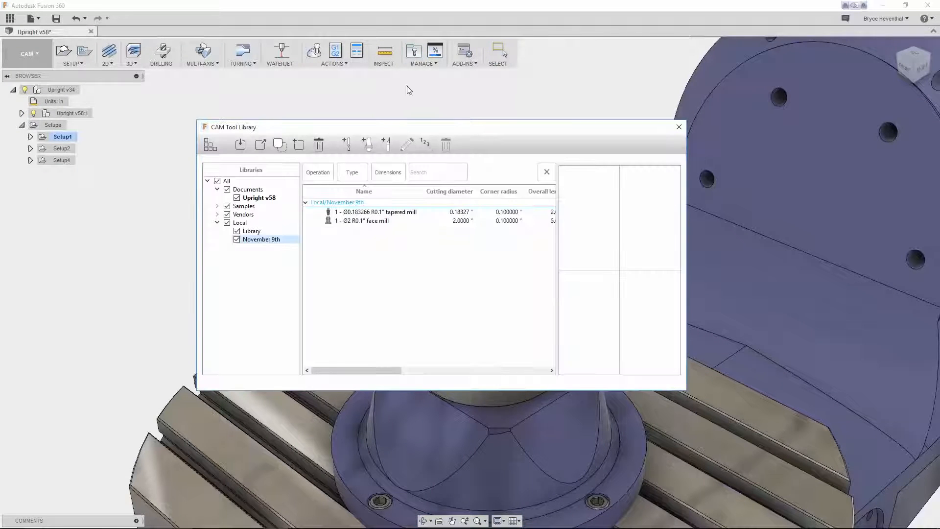
pyautogui.click(382, 214)
pyautogui.click(381, 221)
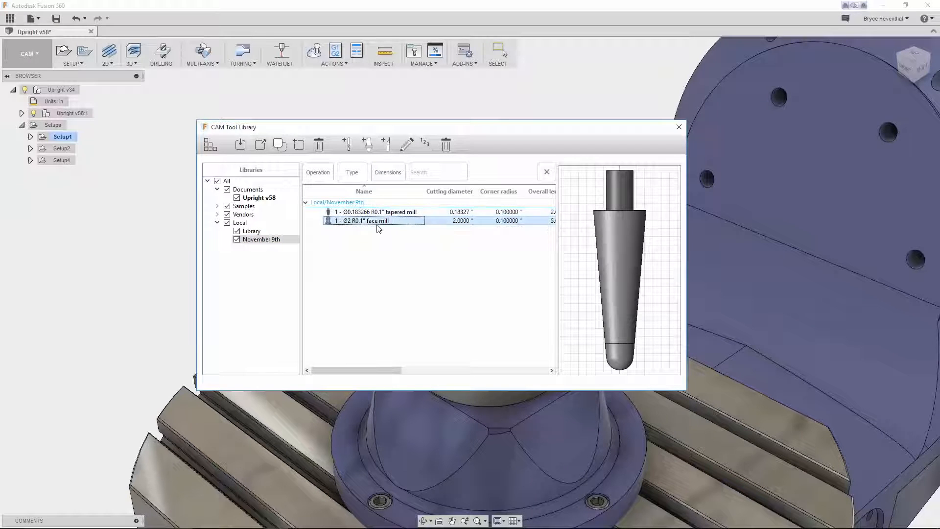
# Create a thread mill in the November 9th library with a 0.25 in diameter and 15 teeth
pyautogui.click(346, 145)
pyautogui.click(392, 162)
pyautogui.click(379, 366)
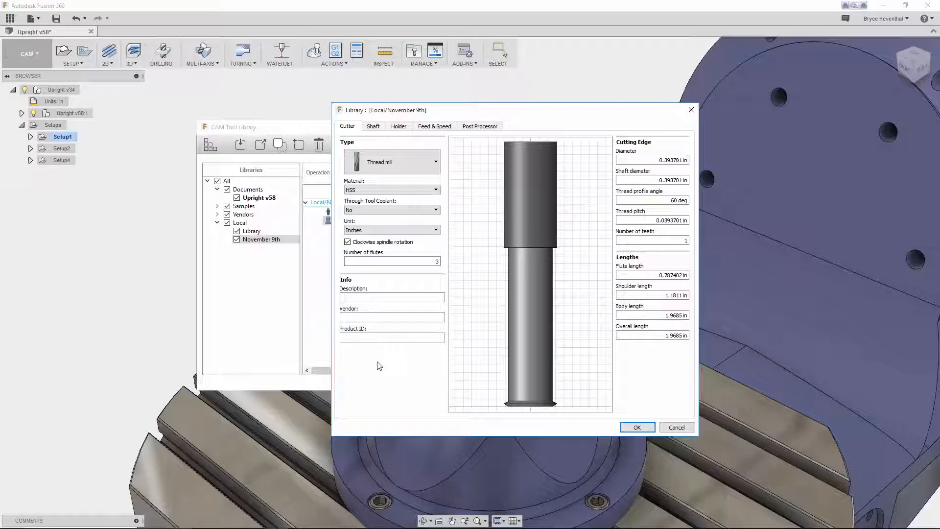
pyautogui.click(662, 160)
pyautogui.write('.25')
pyautogui.click(666, 240)
pyautogui.write('15')
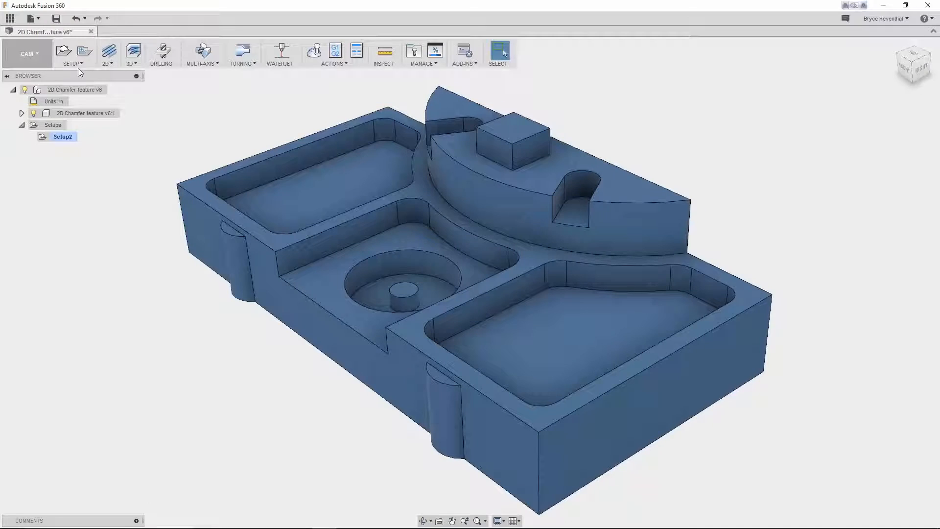
# Add a WCS Probe operation to Setup2 and assign the #3 Ø0.12" probe from Sample Probes (Inch)
pyautogui.click(75, 65)
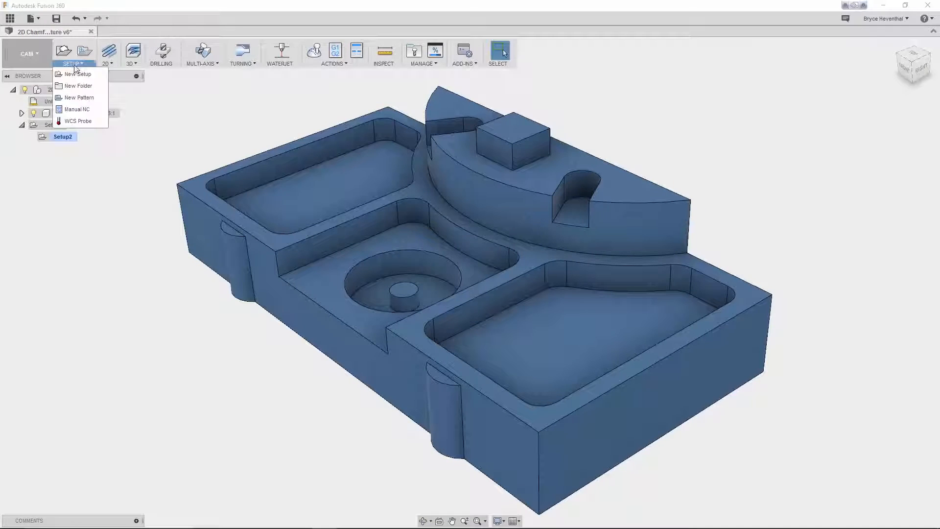
pyautogui.click(76, 121)
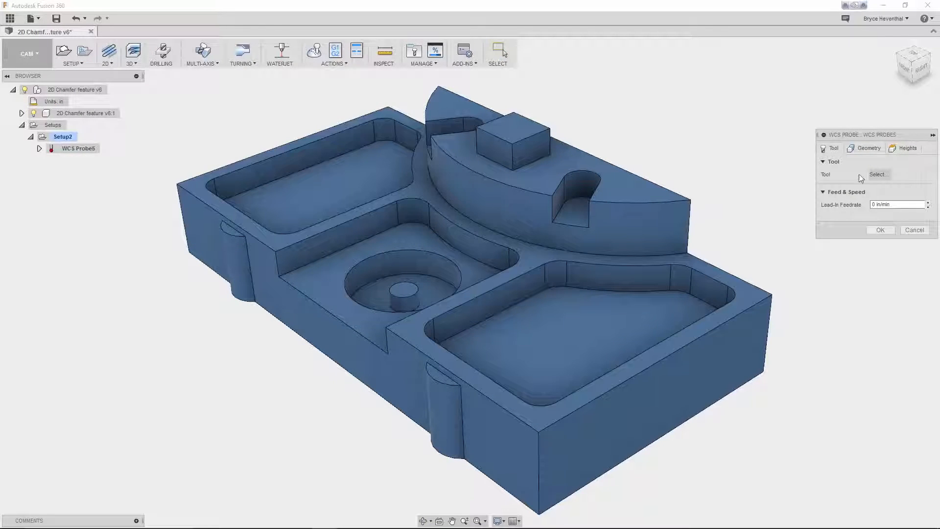
pyautogui.click(875, 175)
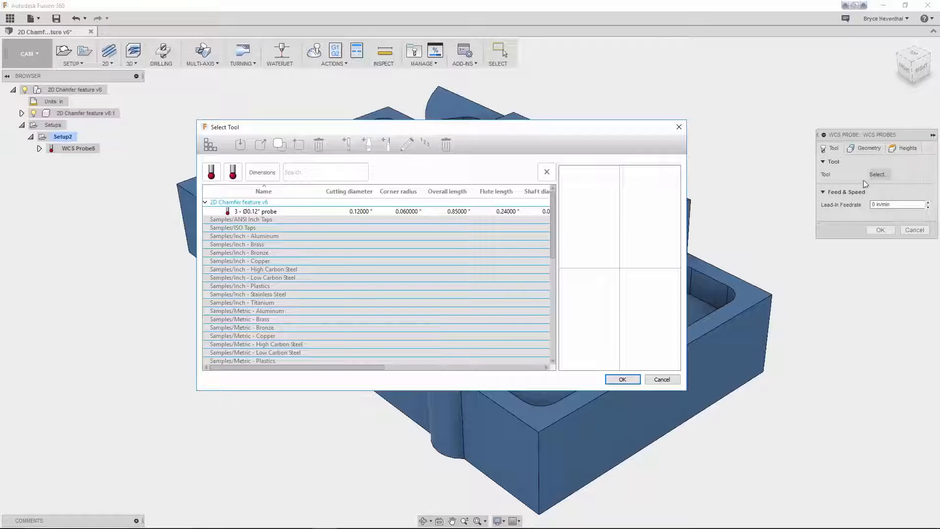
pyautogui.scroll(-5, 479, 258)
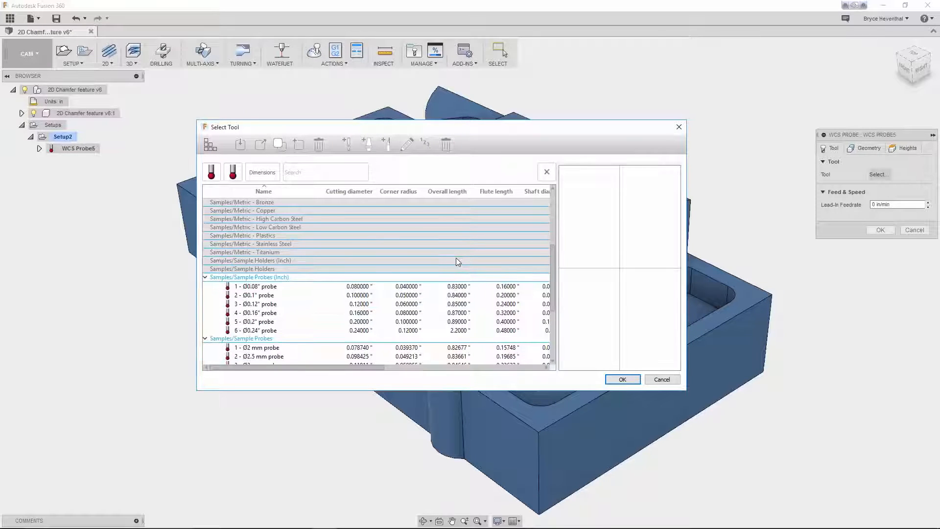
pyautogui.doubleClick(355, 303)
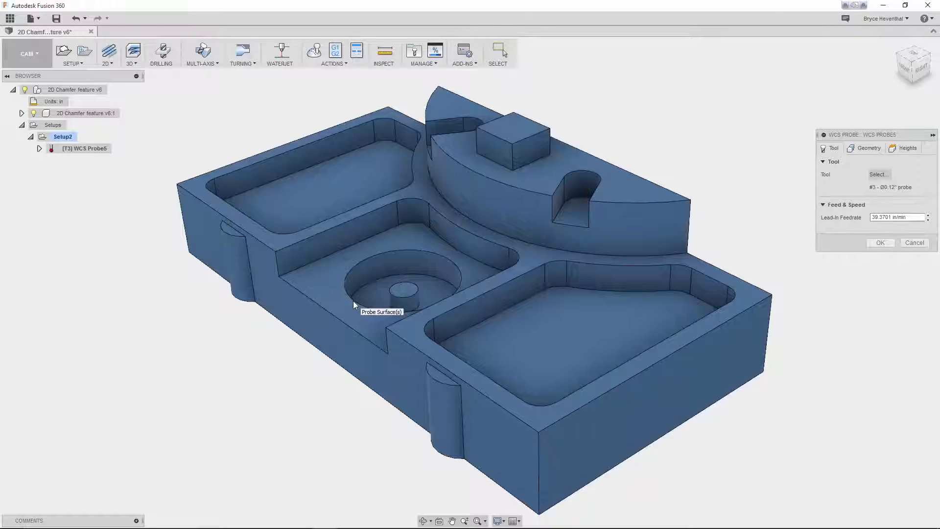
# Set the WCS probe to the block's two outer side faces meeting at the front corner, using XY outer corner probing
pyautogui.click(862, 148)
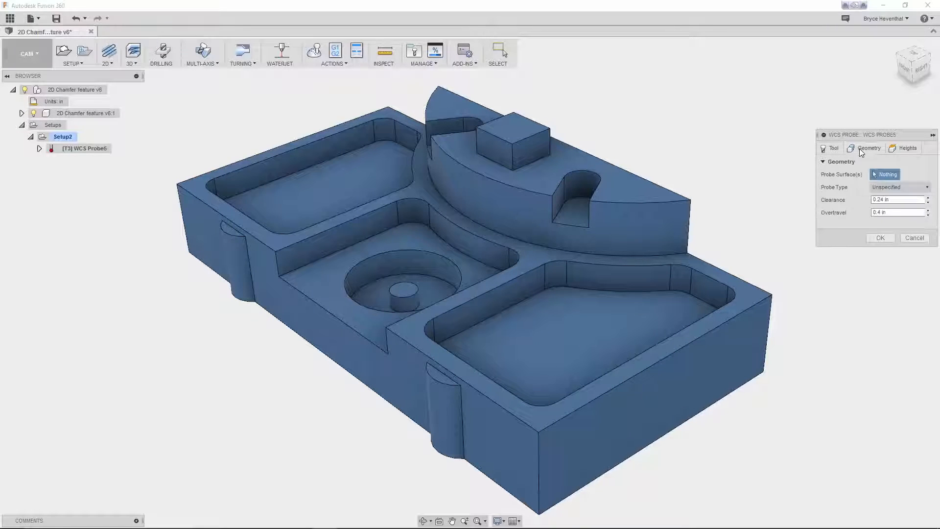
pyautogui.click(511, 440)
pyautogui.click(565, 439)
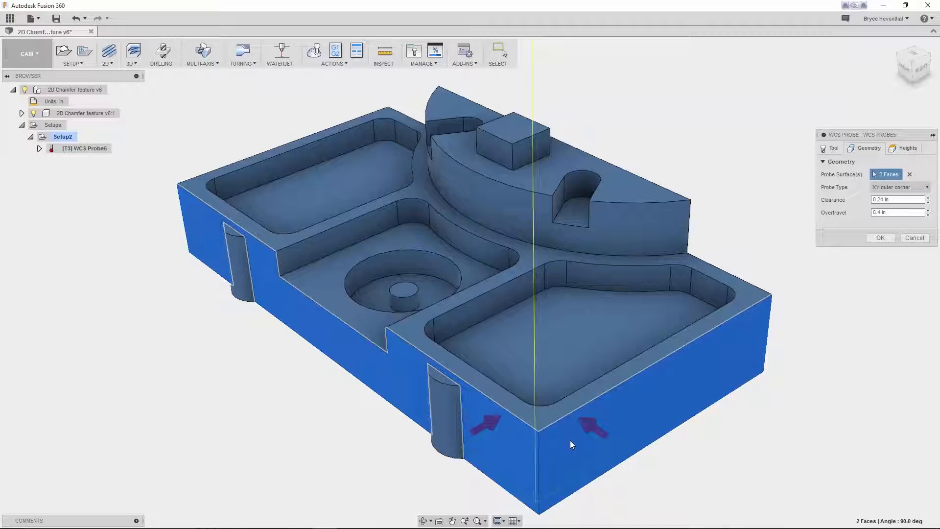
pyautogui.click(877, 239)
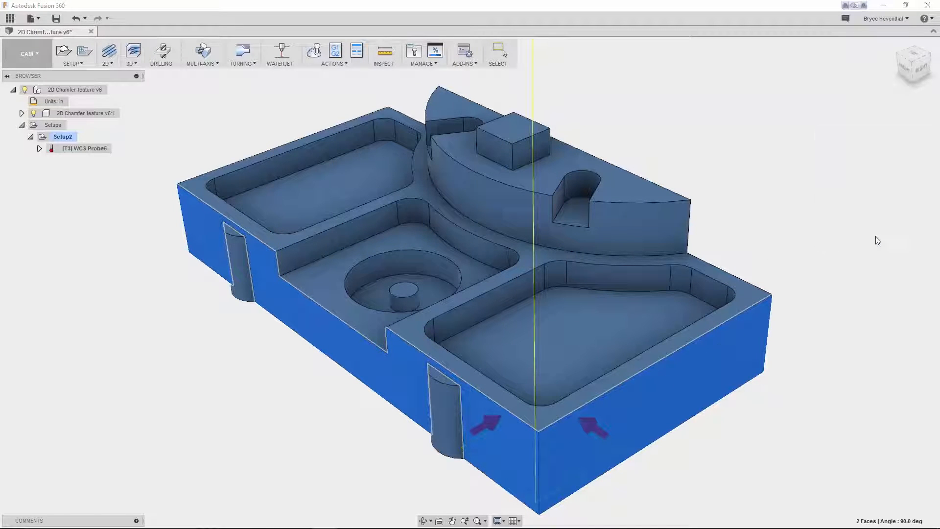
# Add another WCS Probe operation on the top face of the raised square block, keeping the XY rectangular boss type
pyautogui.click(81, 63)
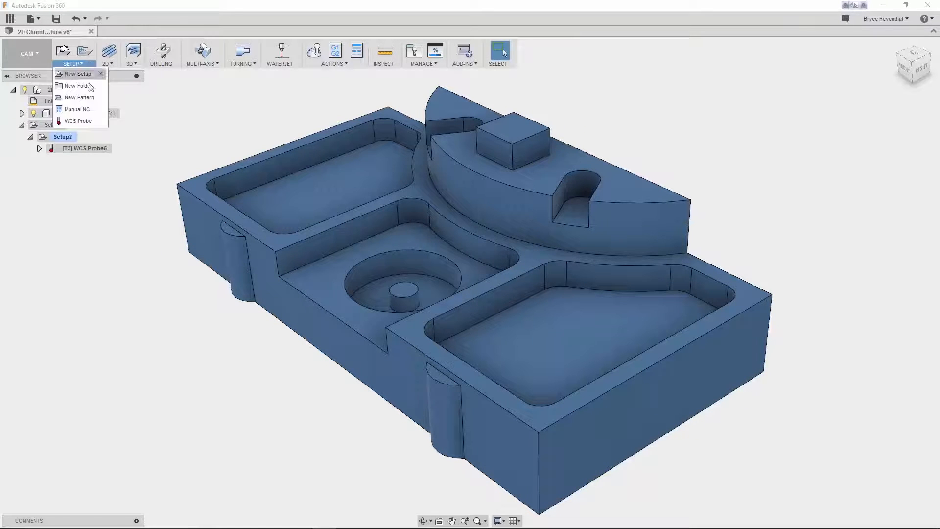
pyautogui.click(73, 122)
pyautogui.click(498, 129)
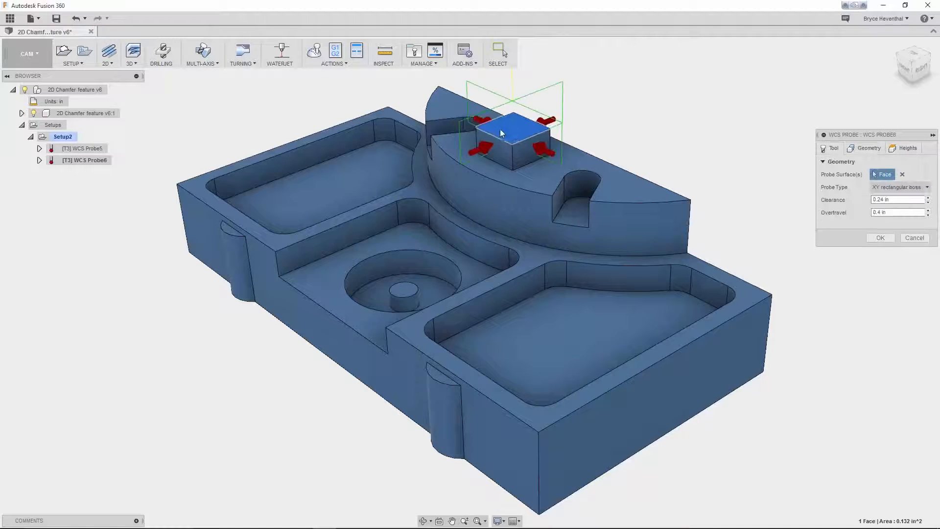
pyautogui.click(900, 187)
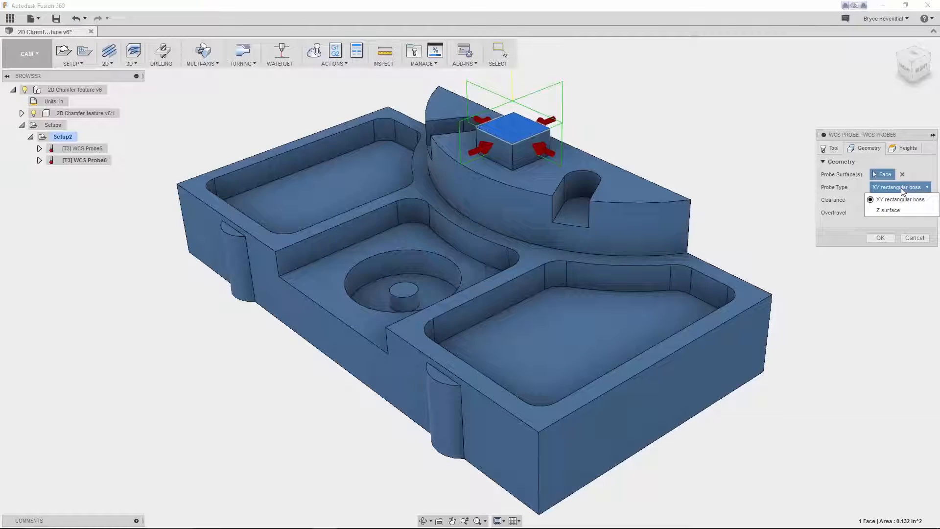
pyautogui.click(901, 187)
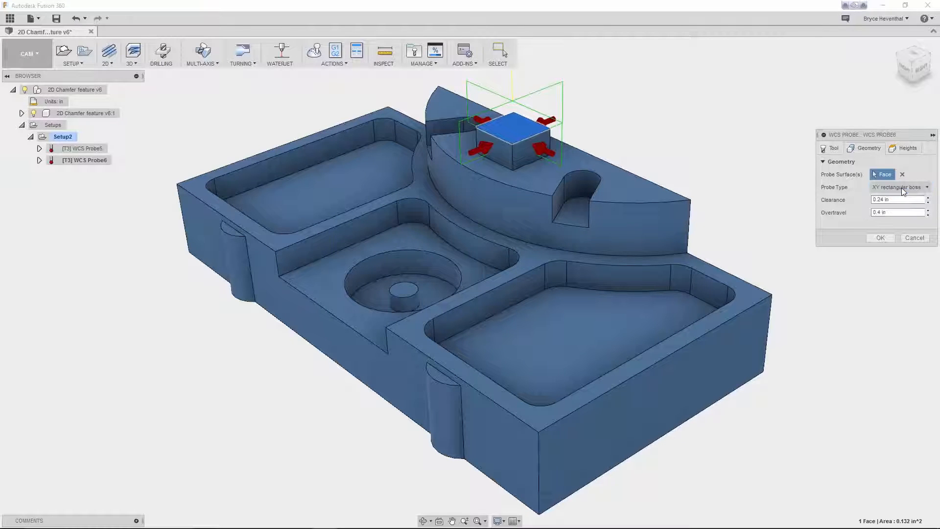
pyautogui.click(884, 238)
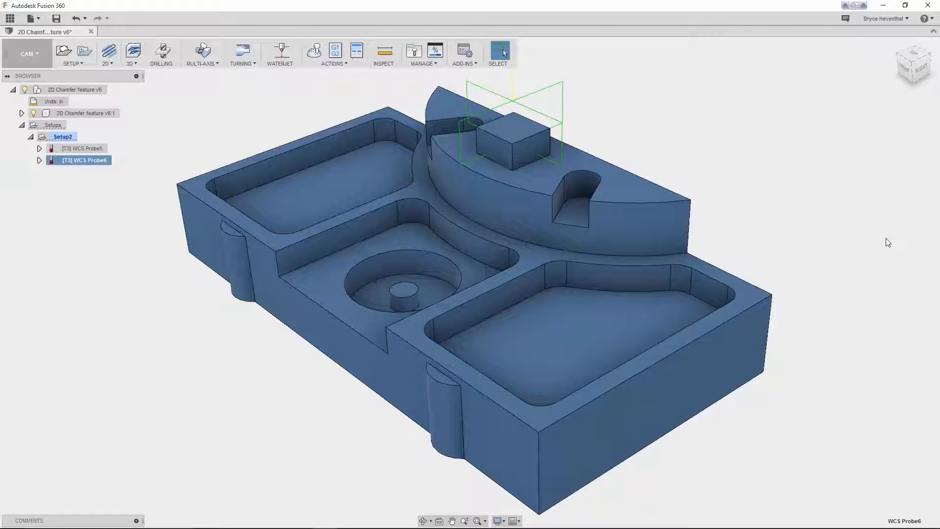
pyautogui.click(881, 239)
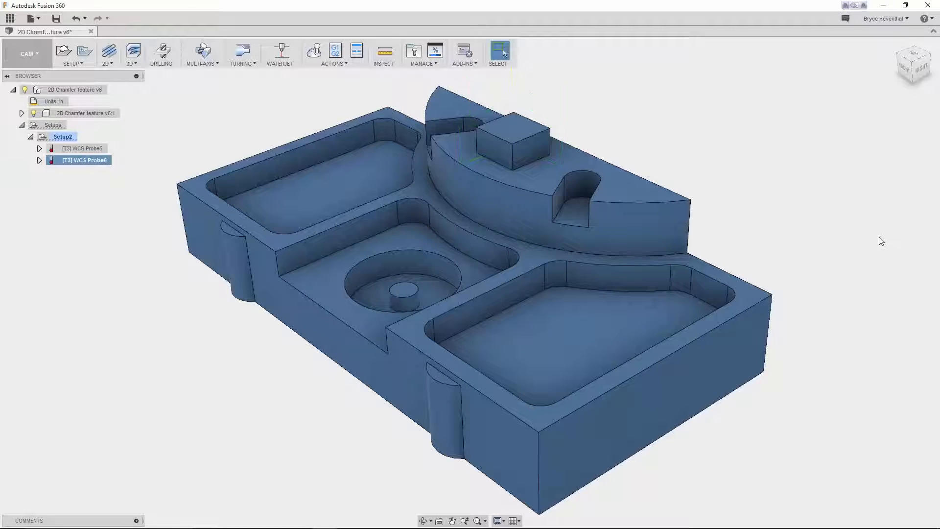
# Add a WCS Probe operation on the circular pocket's wall, keeping the XY circular hole with island type
pyautogui.click(74, 63)
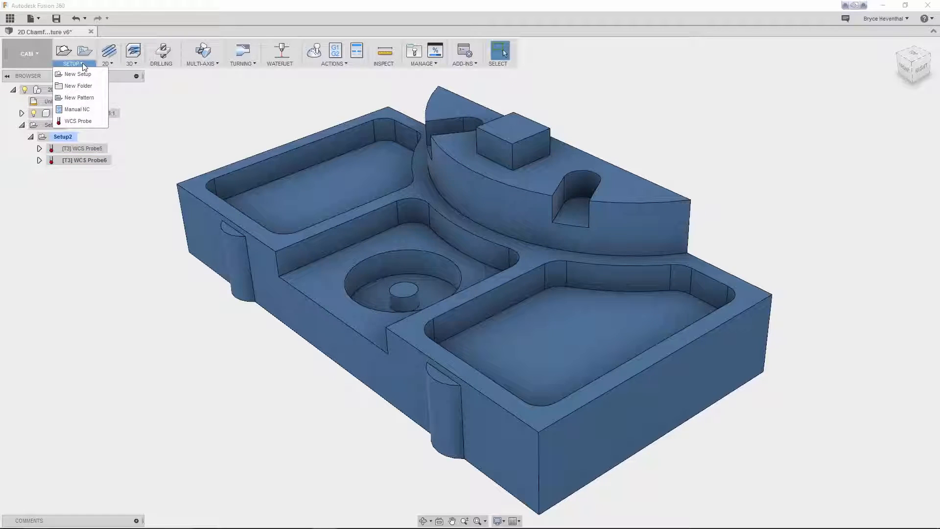
pyautogui.click(76, 121)
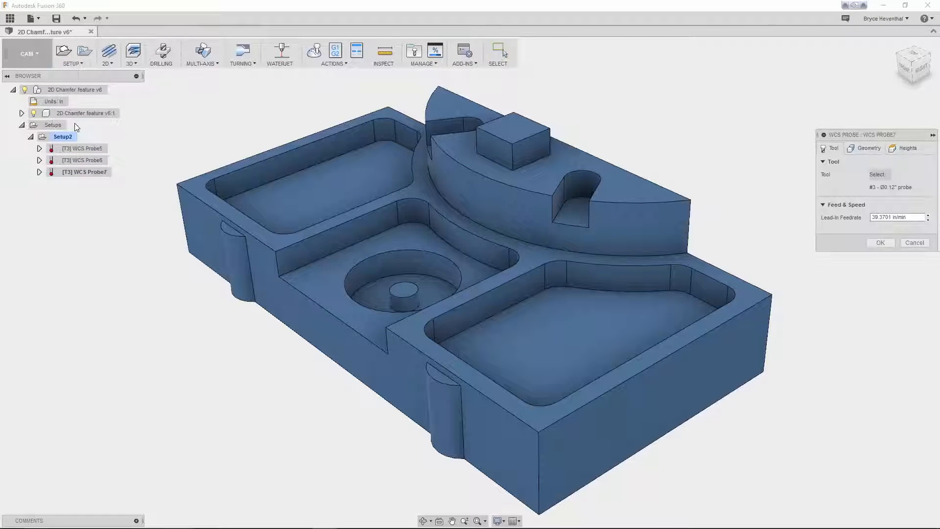
pyautogui.click(382, 268)
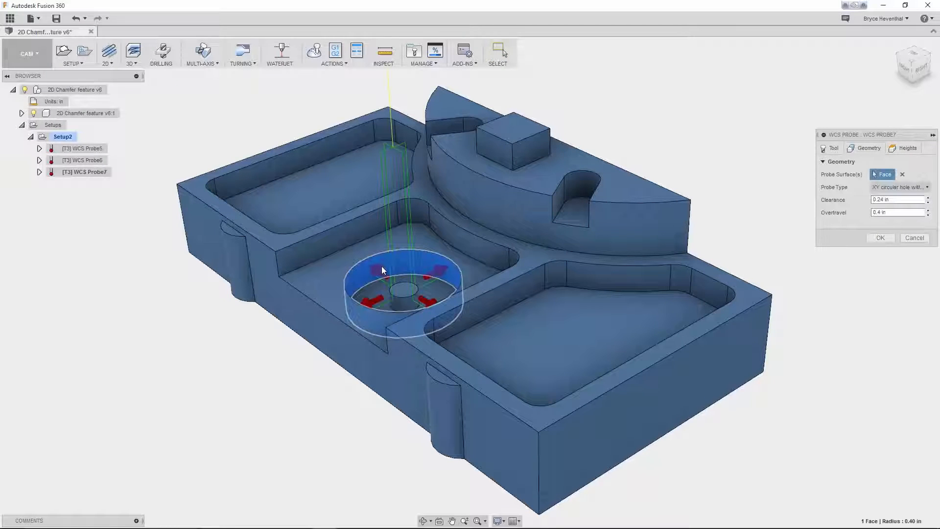
pyautogui.keyDown('shift'); pyautogui.moveTo(382, 268); pyautogui.dragTo(385, 283, button='middle'); pyautogui.keyUp('shift')
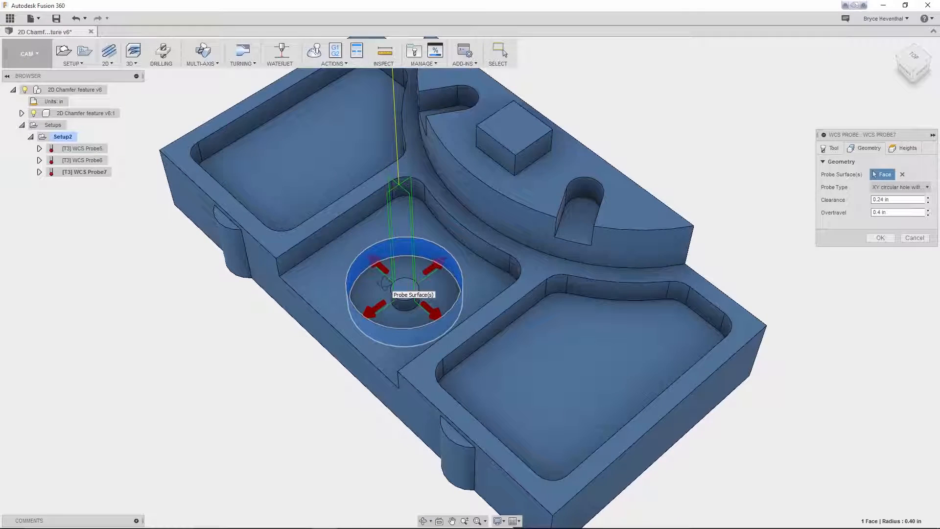
pyautogui.click(880, 187)
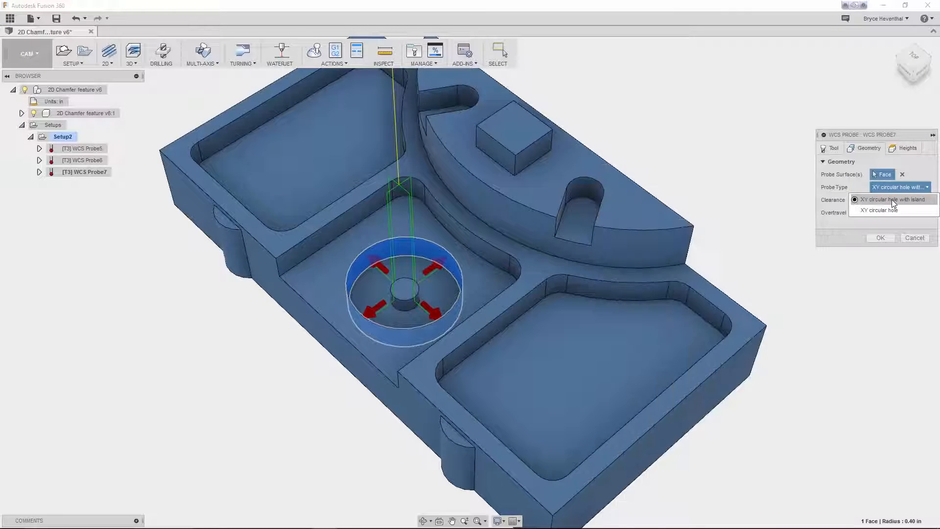
pyautogui.click(893, 202)
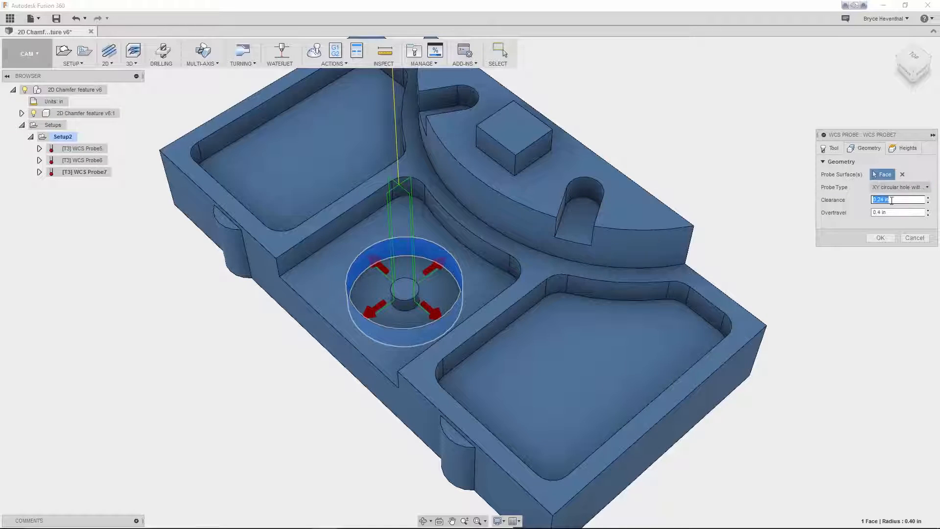
# Set the circular hole probe's clearance to 0.1 in and overtravel to 0.25 in, and accept the operation
pyautogui.tripleClick(892, 201)
pyautogui.write('.1')
pyautogui.tripleClick(894, 213)
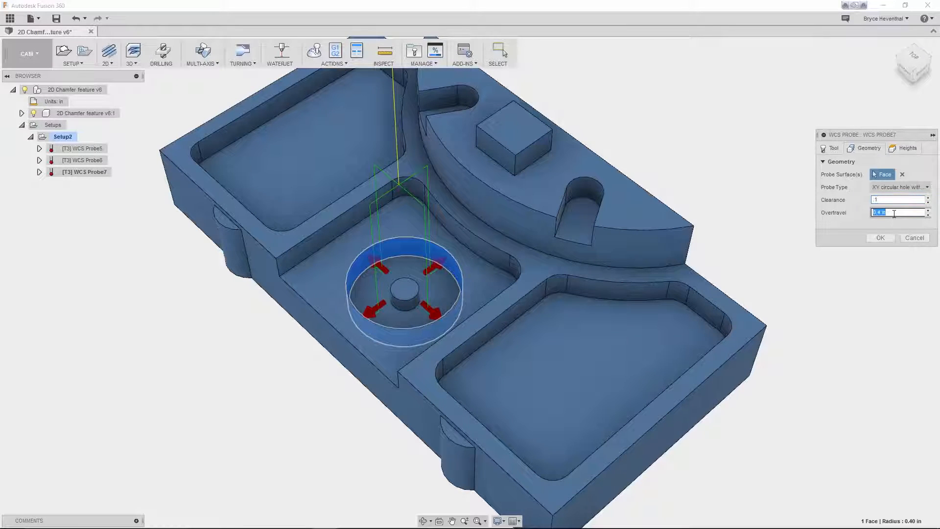
pyautogui.write('.25')
pyautogui.click(880, 237)
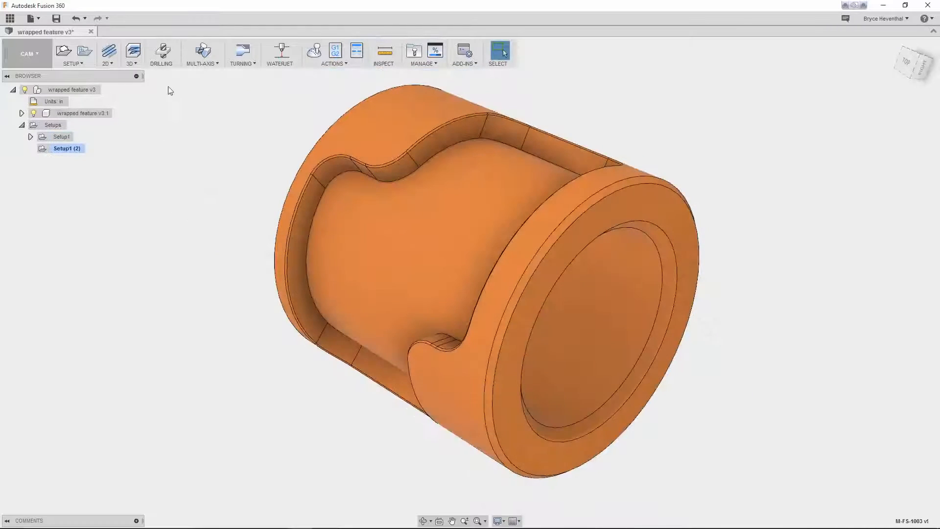
# Add a 2D Pocket operation to Setup1 (2) with Wrap Toolpath enabled around the part's outer cylindrical face
pyautogui.click(111, 62)
pyautogui.click(120, 86)
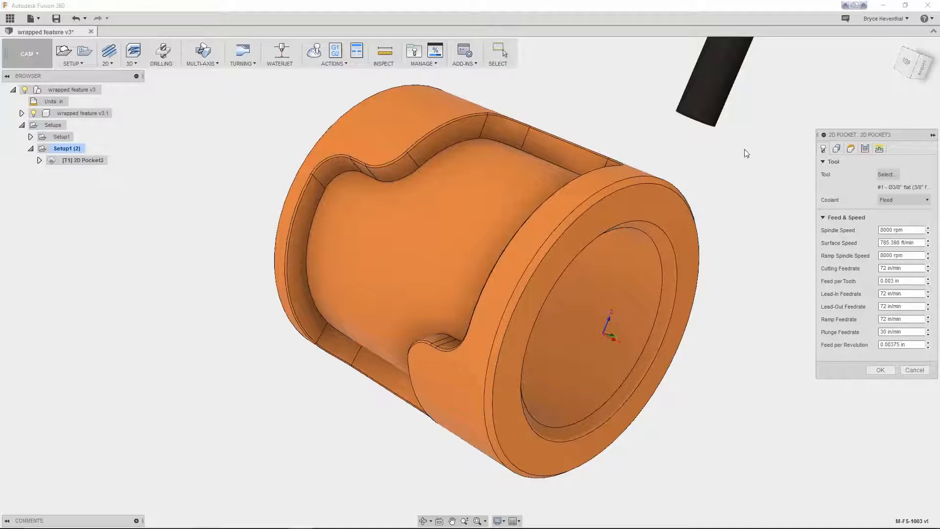
pyautogui.click(836, 148)
pyautogui.click(832, 228)
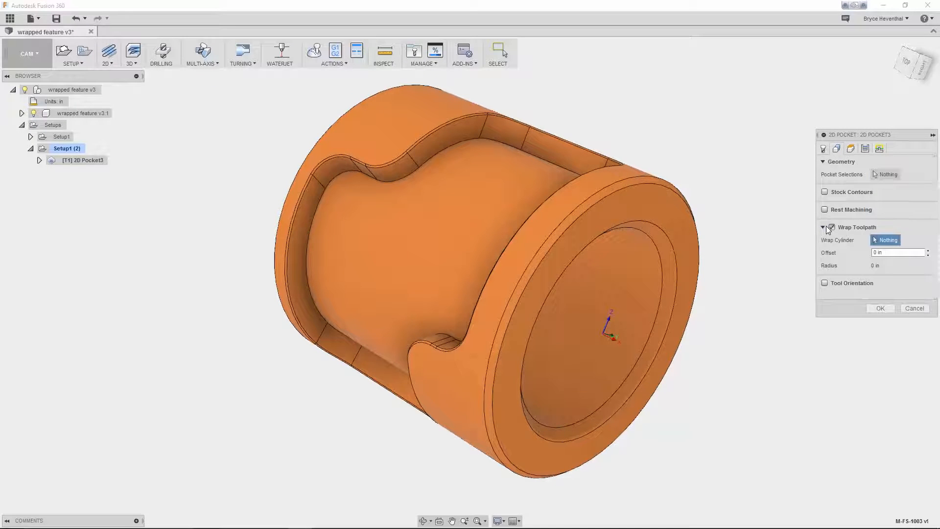
pyautogui.click(594, 190)
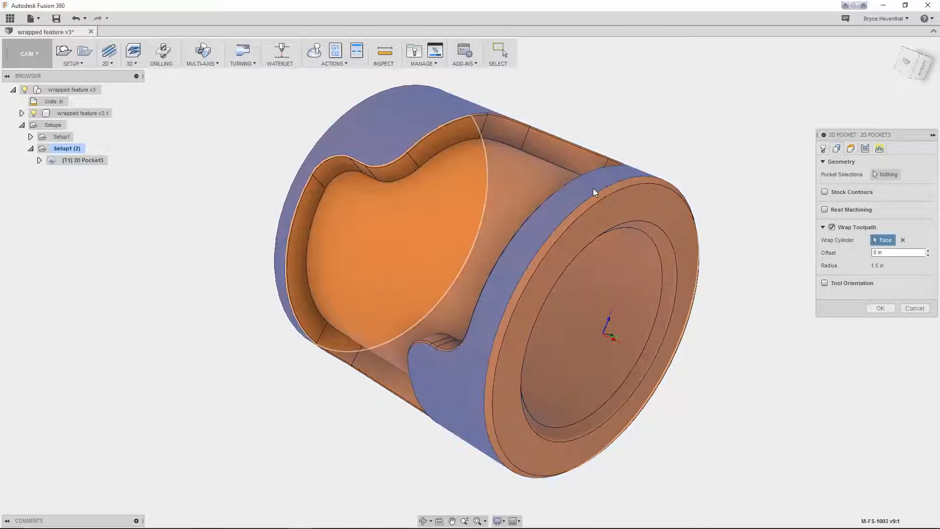
# Choose the wrapped pocket's floor edge chain as the pocket selection and generate the 2D Pocket toolpath
pyautogui.click(885, 174)
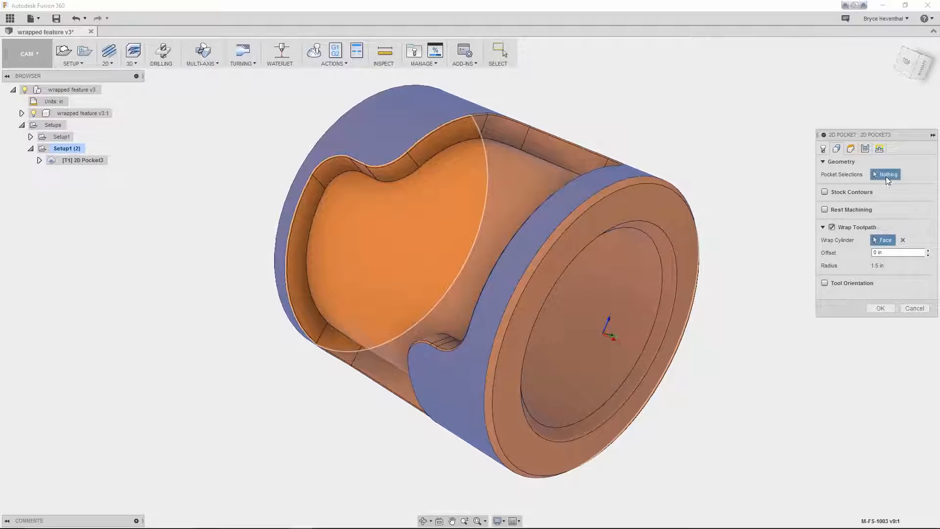
pyautogui.click(544, 159)
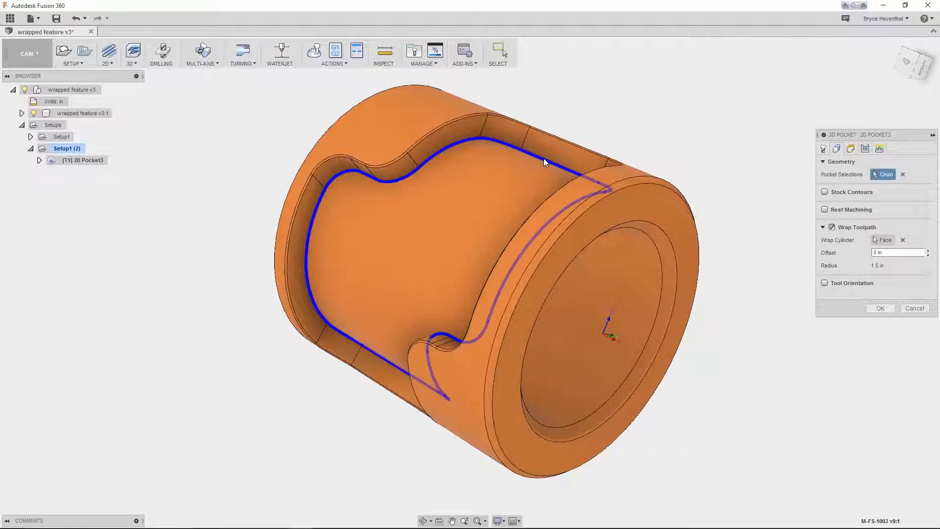
pyautogui.click(879, 309)
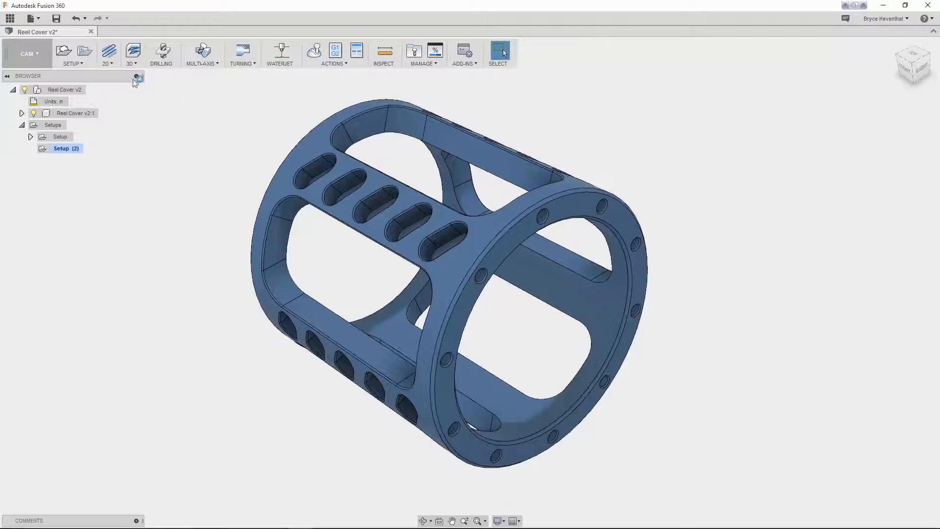
# Add a 2D Adaptive Clearing operation to the Reel Cover's Setup (2), wrapping the toolpath around the outer cylindrical face
pyautogui.click(114, 65)
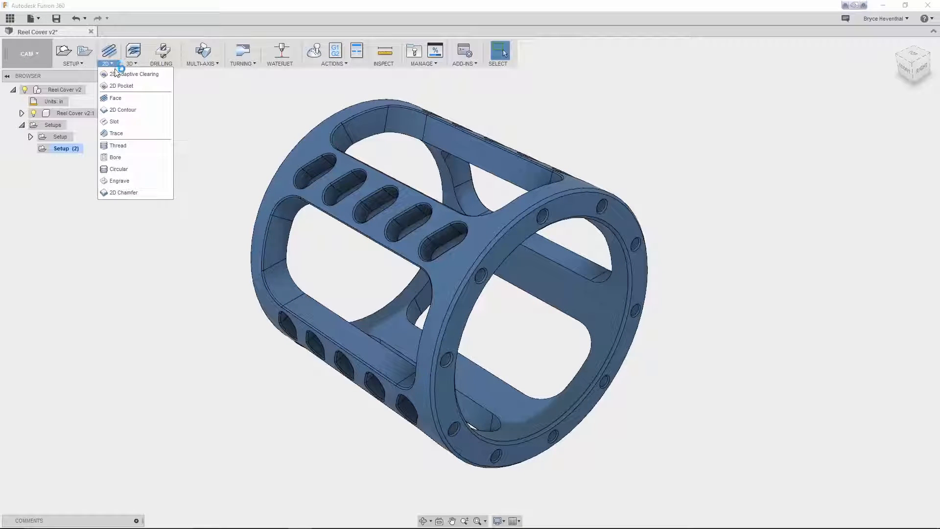
pyautogui.click(123, 74)
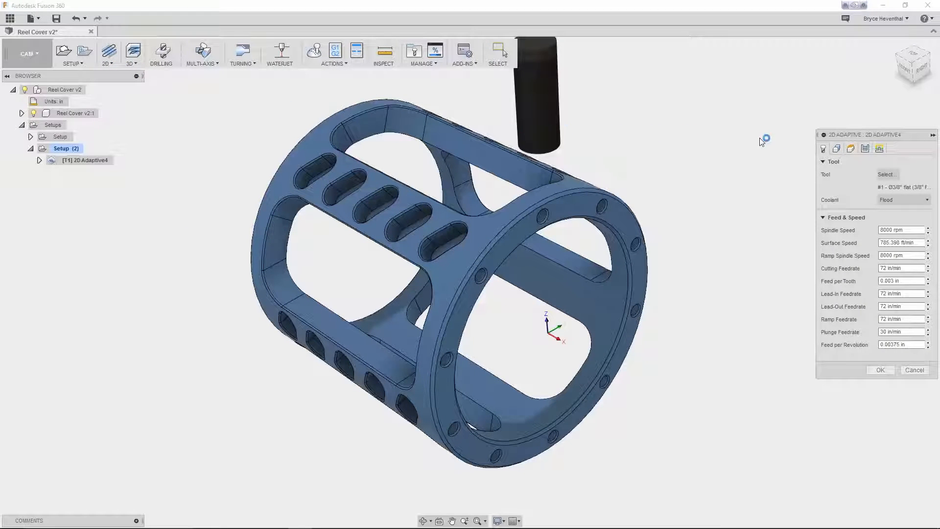
pyautogui.click(837, 150)
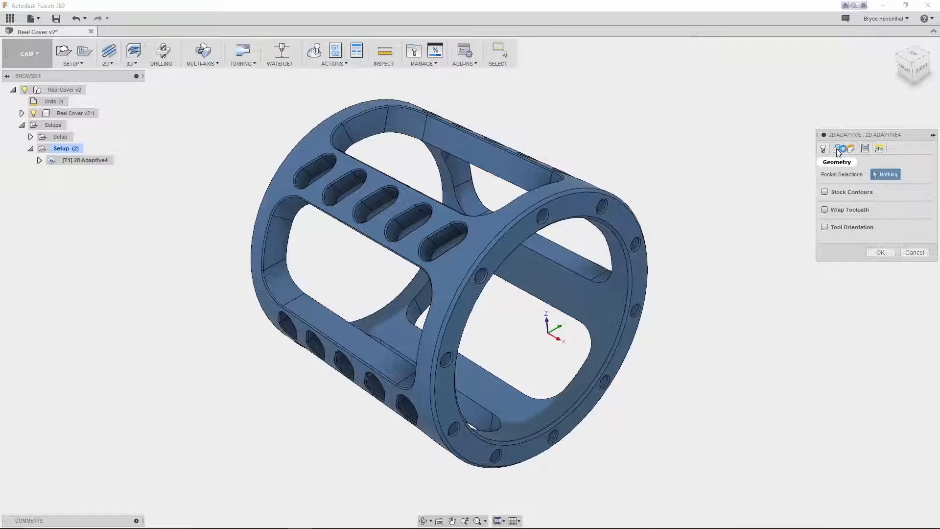
pyautogui.click(829, 212)
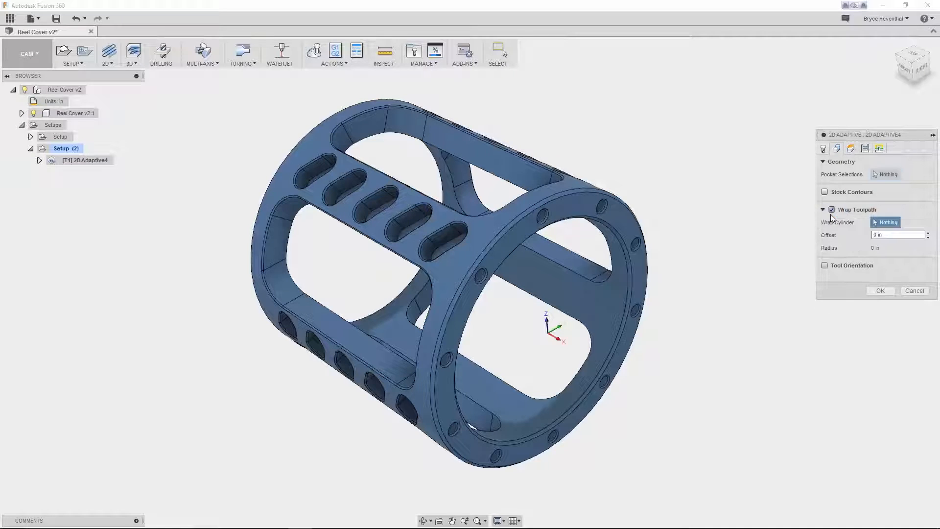
pyautogui.click(583, 183)
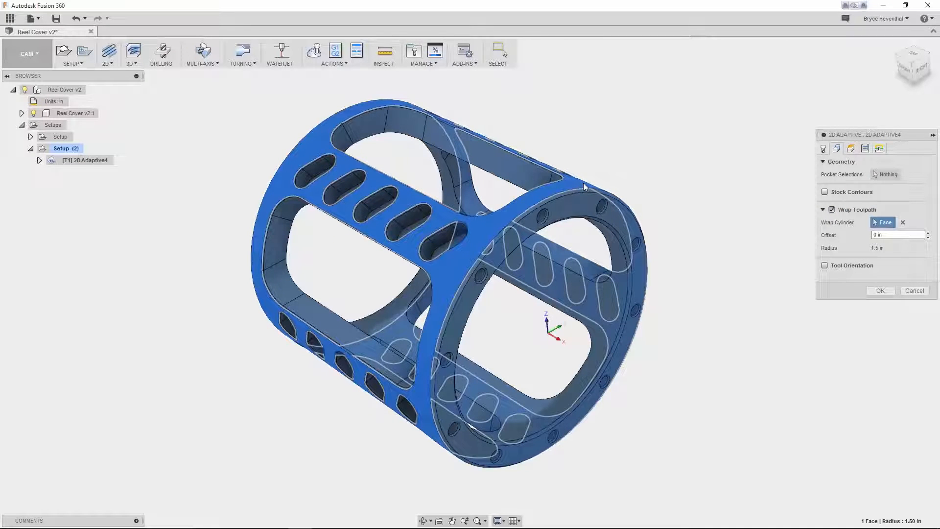
# Choose the inner edge chain of the upper window opening as the pocket and generate the adaptive toolpath
pyautogui.click(876, 175)
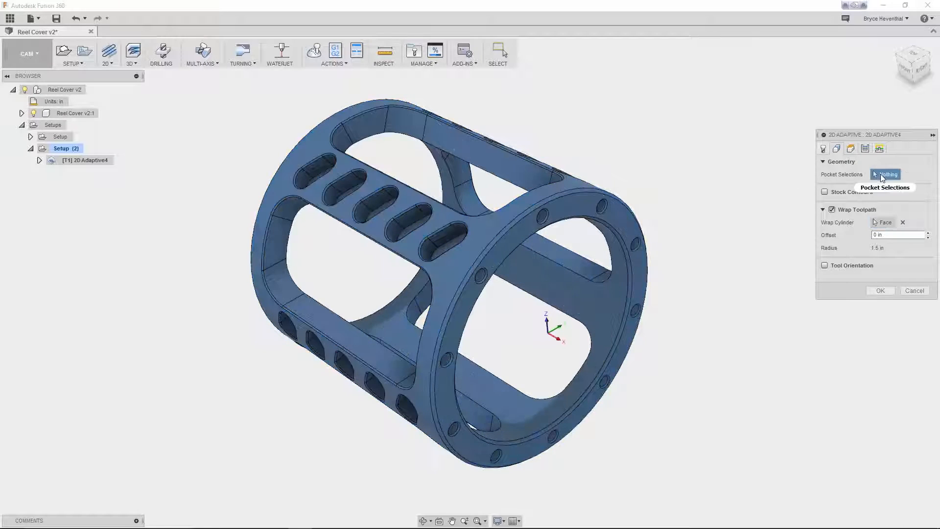
pyautogui.click(504, 181)
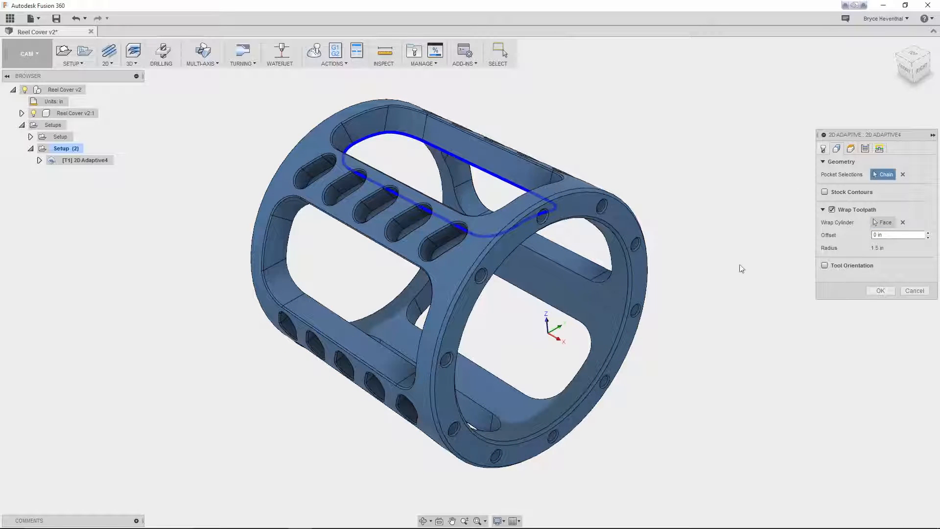
pyautogui.click(880, 291)
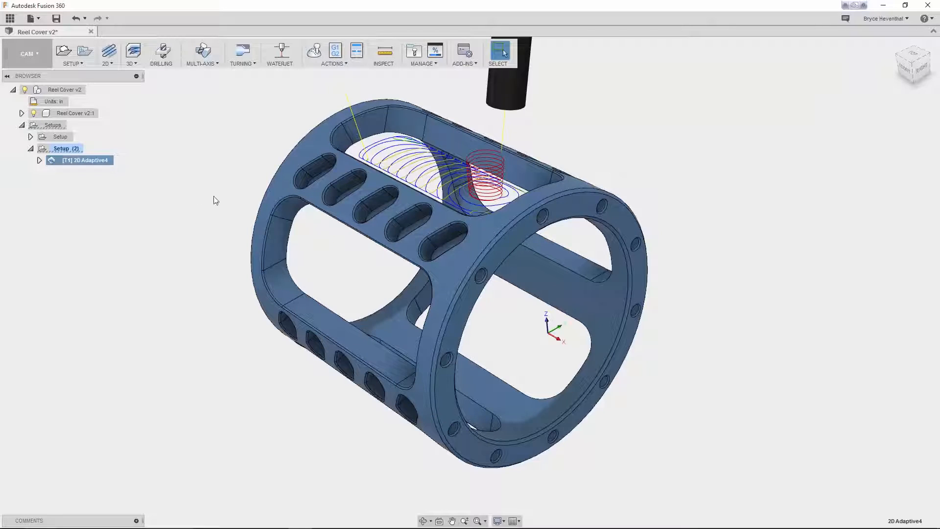
# Create a circular pattern of the 2D Adaptive toolpath with 5 instances over 360 deg about the part's outer cylindrical face
pyautogui.click(81, 67)
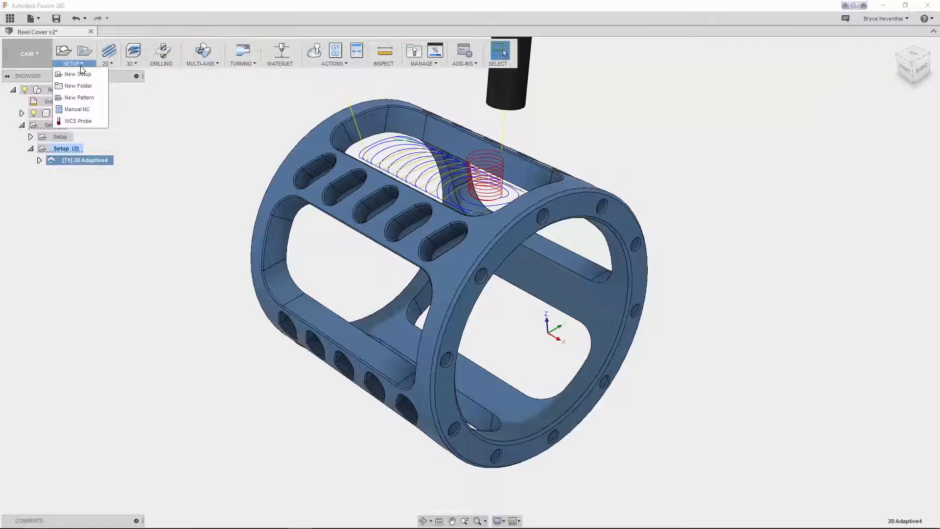
pyautogui.click(80, 97)
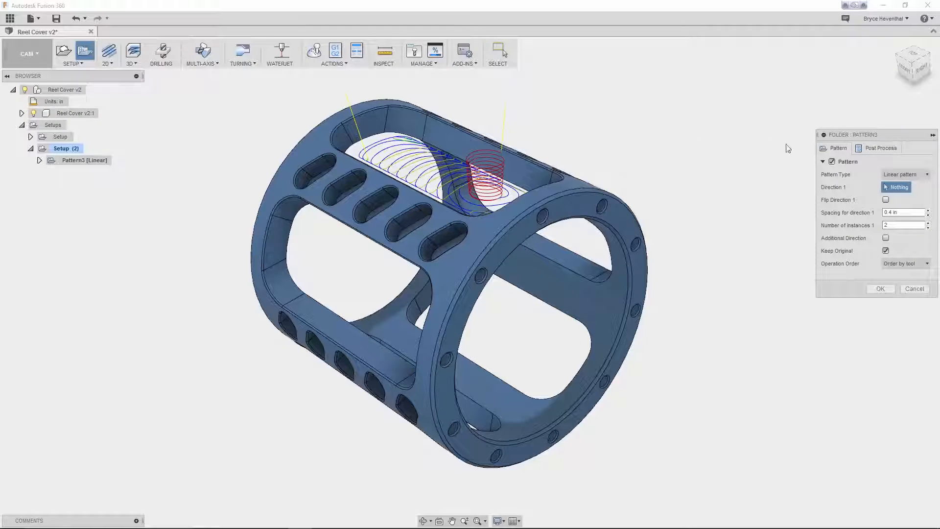
pyautogui.click(905, 174)
pyautogui.click(903, 201)
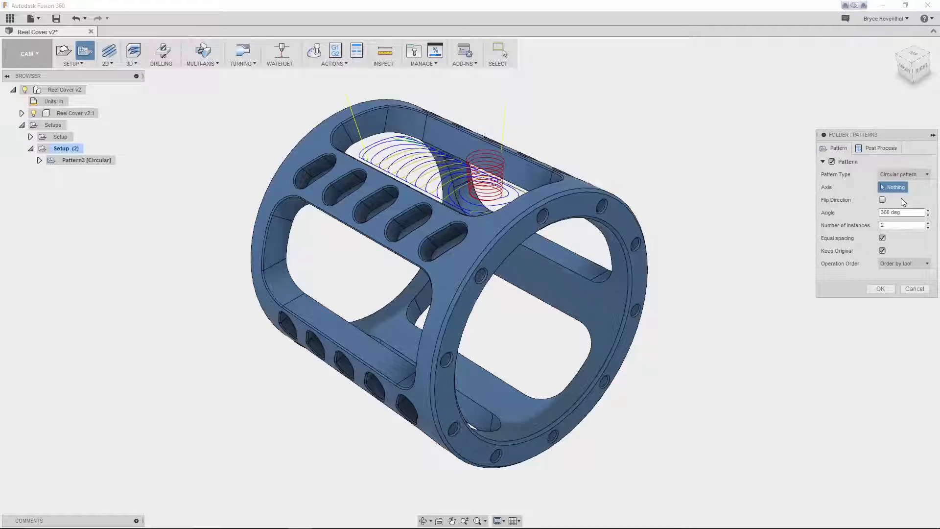
pyautogui.click(901, 225)
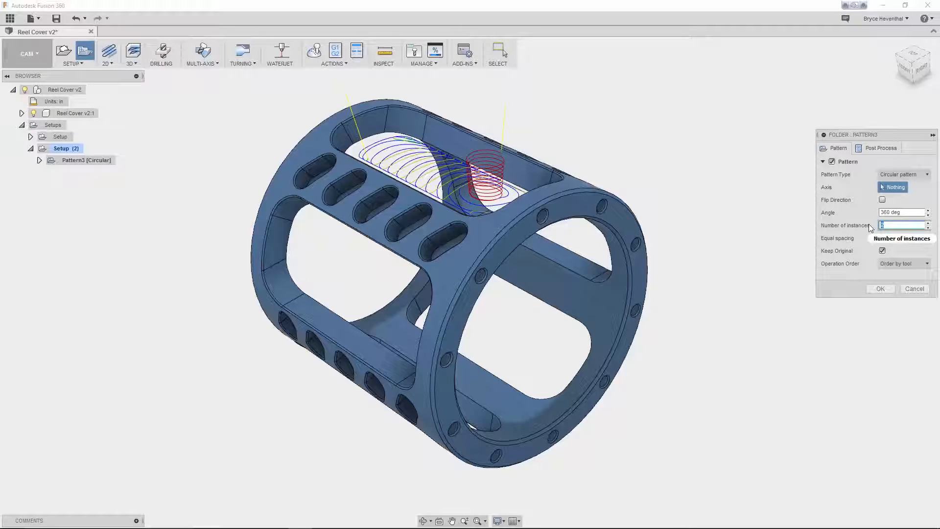
pyautogui.write('5')
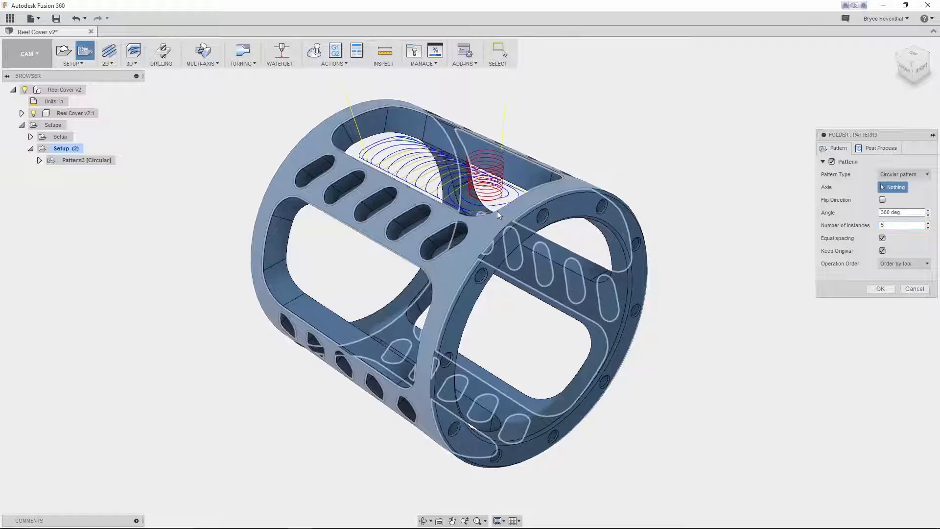
pyautogui.click(497, 210)
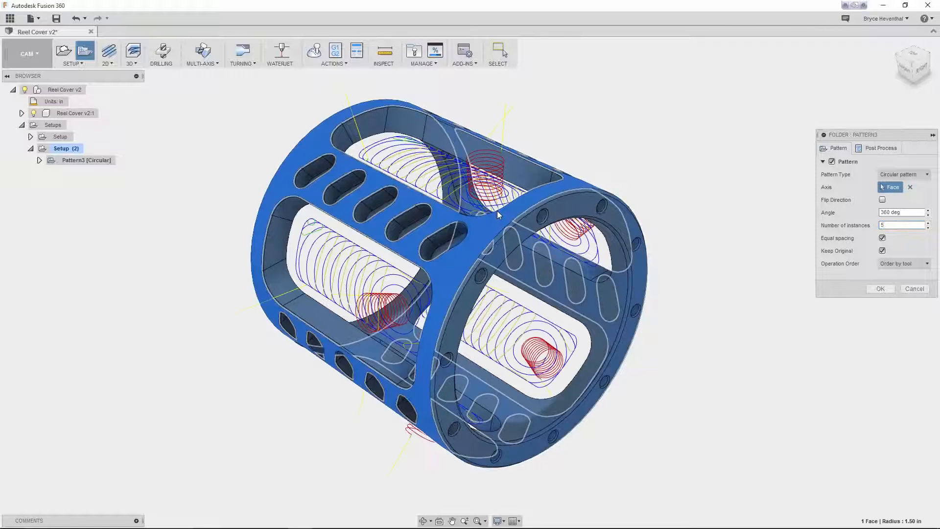
pyautogui.click(880, 290)
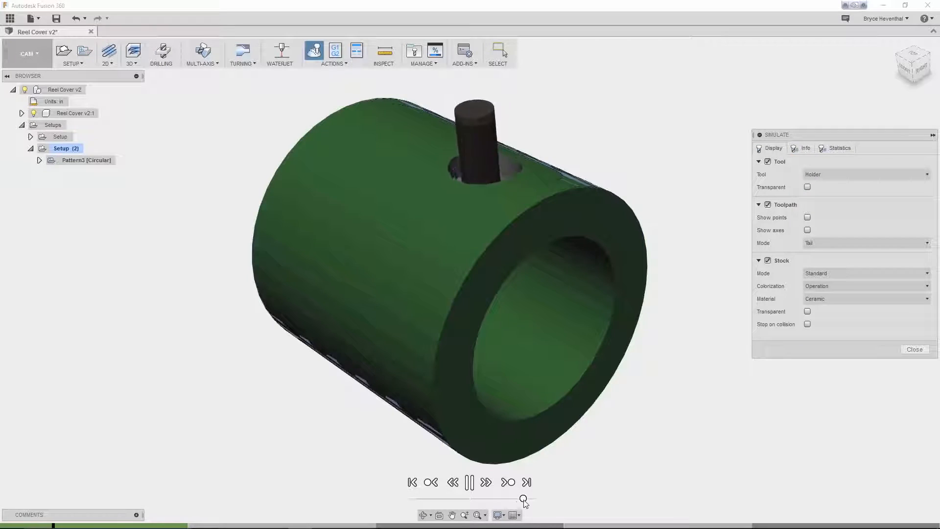
pyautogui.keyDown('shift'); pyautogui.moveTo(541, 365); pyautogui.dragTo(545, 376, button='middle'); pyautogui.keyUp('shift')
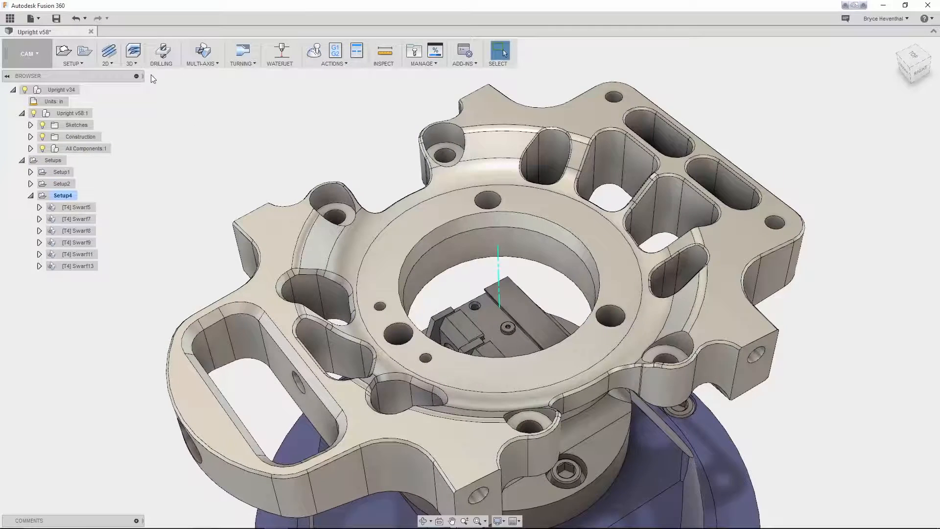
# Add a 3D Contour operation to Setup4 using tool #5, the 1/4" ball endmill, with Shaft & Holder checking enabled
pyautogui.click(140, 64)
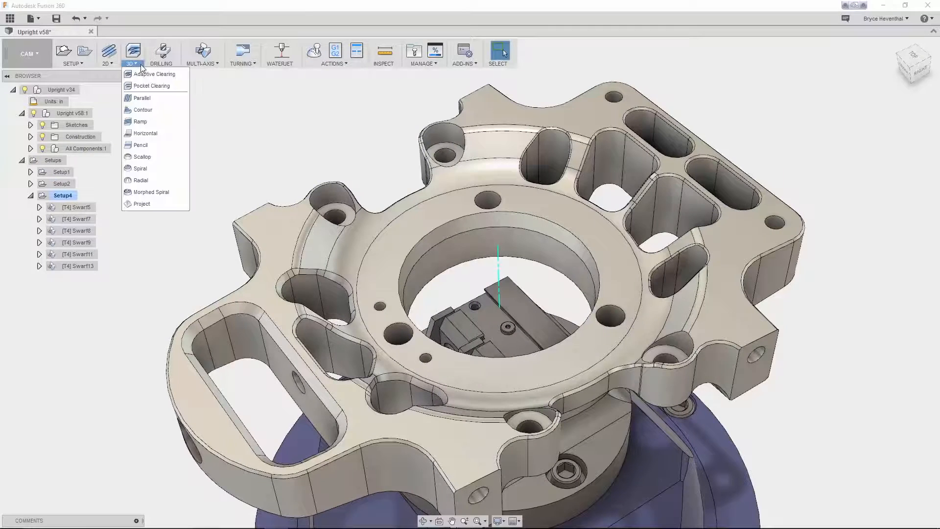
pyautogui.click(142, 111)
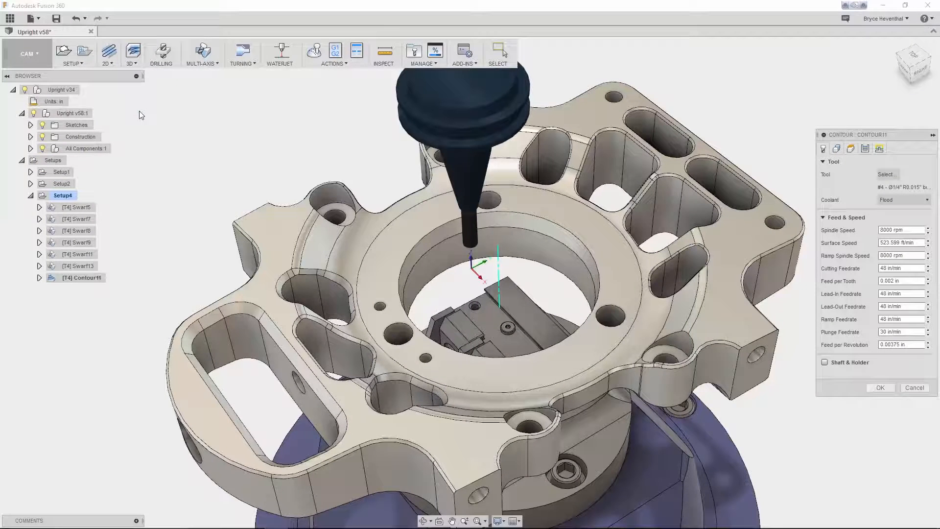
pyautogui.click(889, 175)
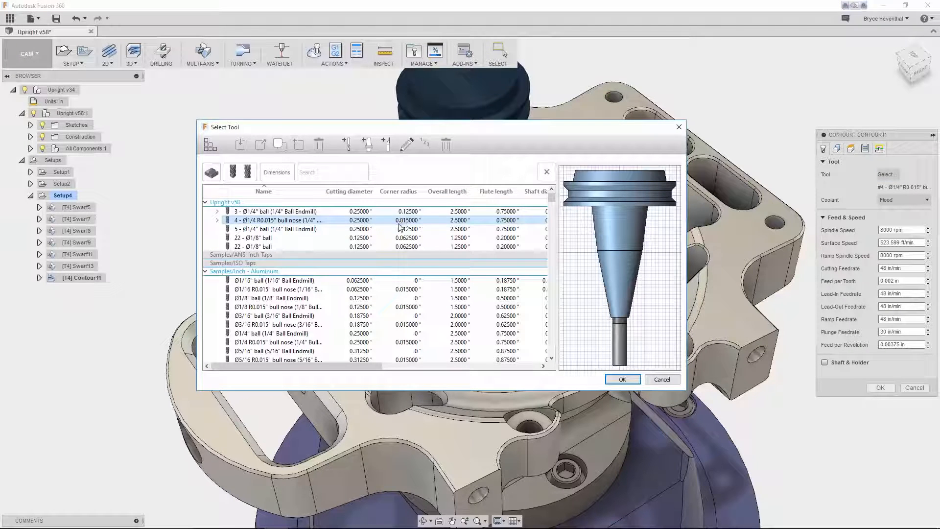
pyautogui.doubleClick(395, 226)
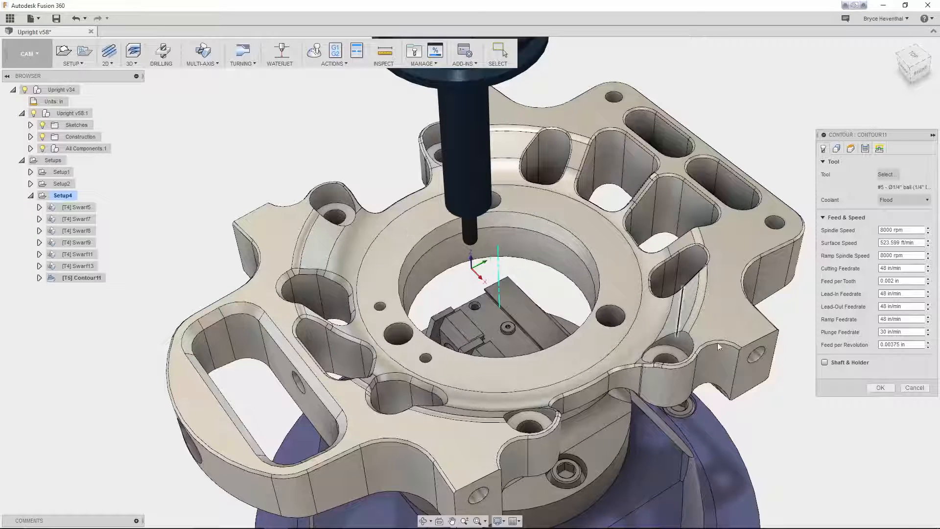
pyautogui.click(825, 362)
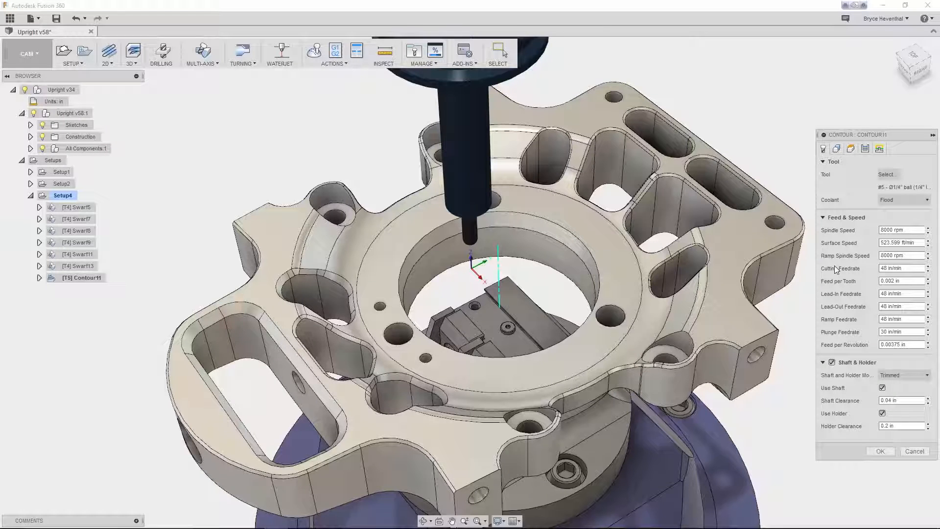
# Set the contour's machining boundary to the lower edge chains of the four adjacent pockets between the hub and the slotted corner
pyautogui.click(840, 152)
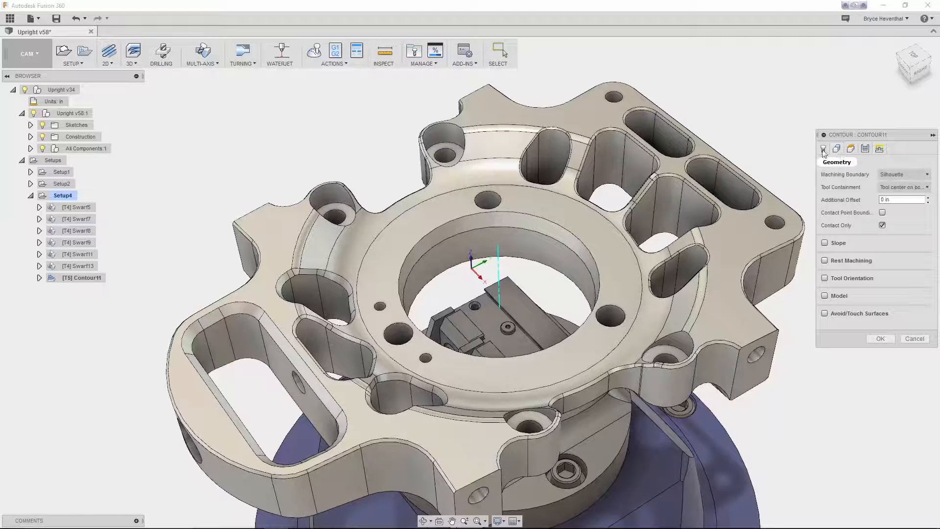
pyautogui.click(645, 152)
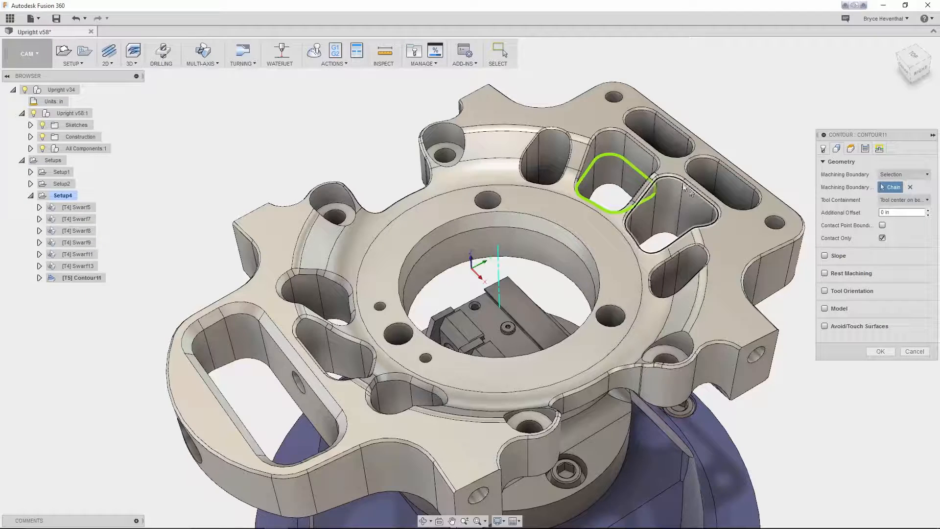
pyautogui.click(680, 183)
pyautogui.click(544, 154)
pyautogui.click(675, 266)
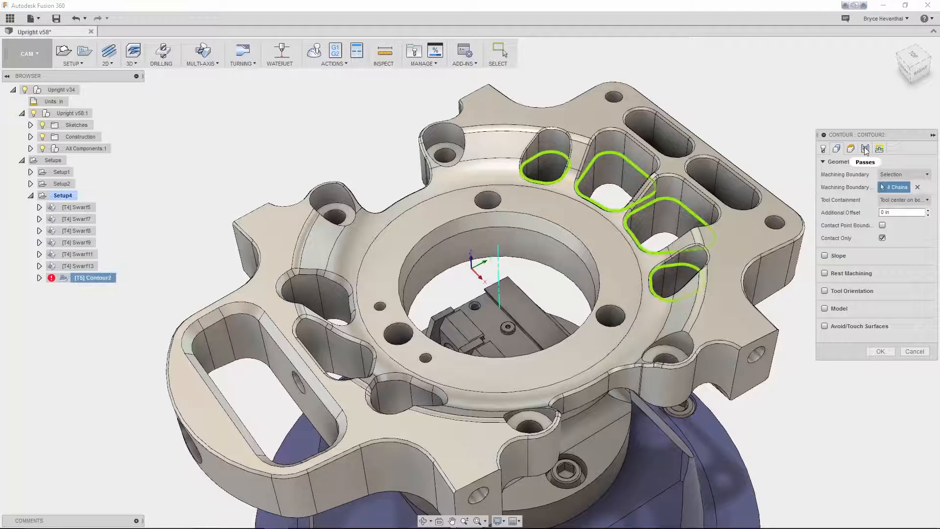
# Enable Multi-Axis Tilting for the contour passes and generate the toolpath
pyautogui.click(865, 149)
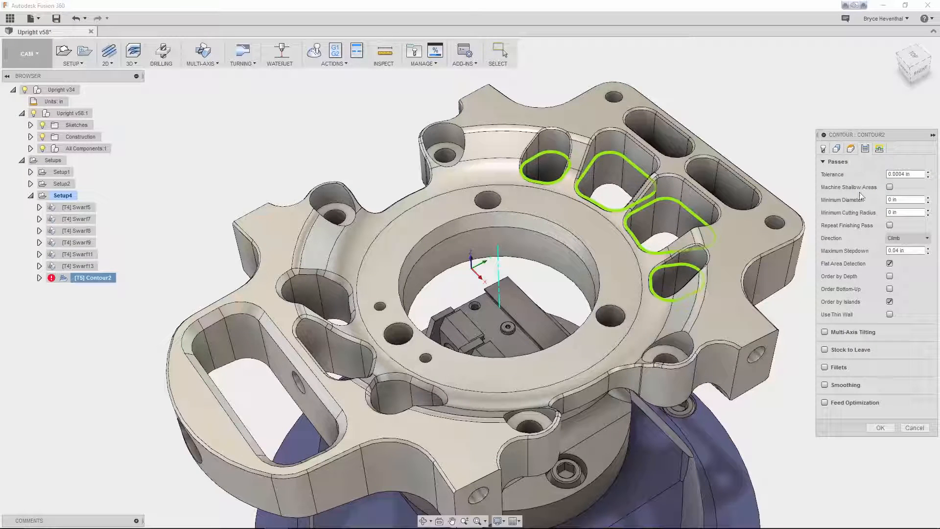
pyautogui.click(824, 332)
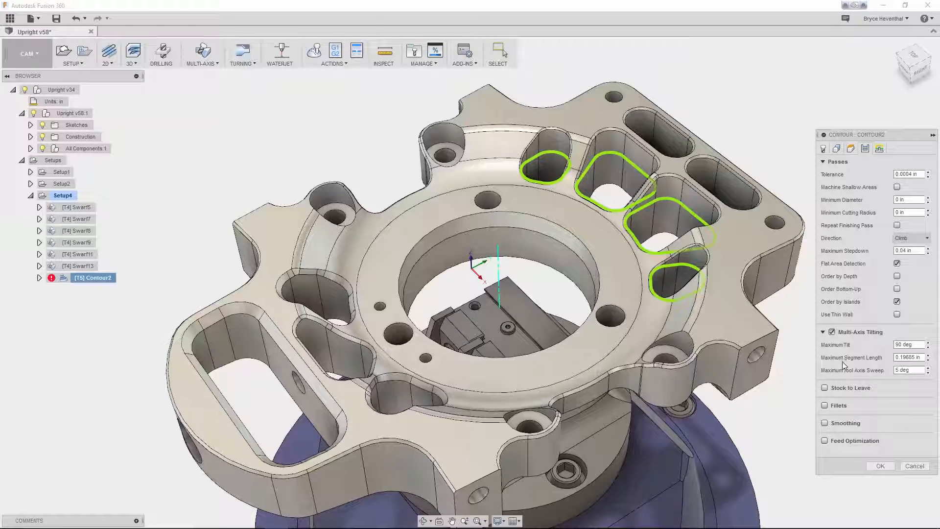
pyautogui.click(888, 467)
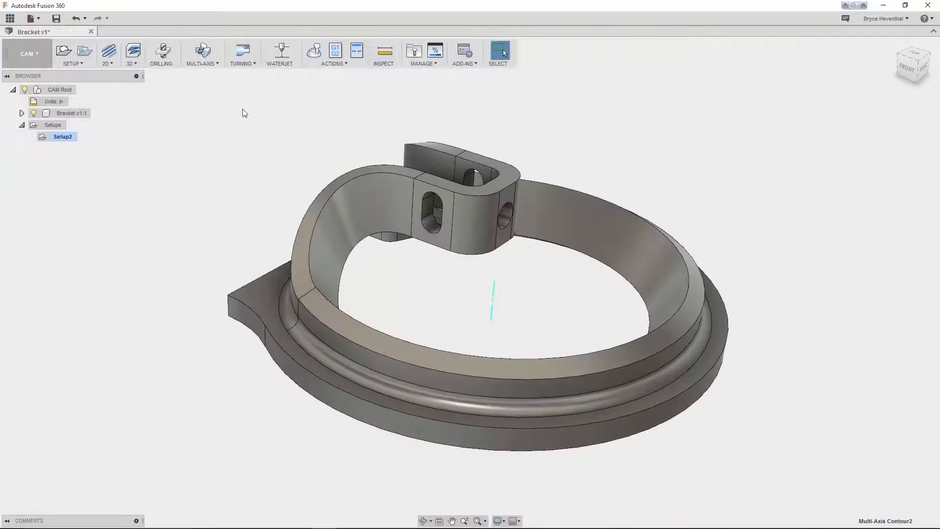
# Add a Swarf operation to the Bracket's Setup2 using tool #1, the 1/4" flat endmill
pyautogui.click(199, 63)
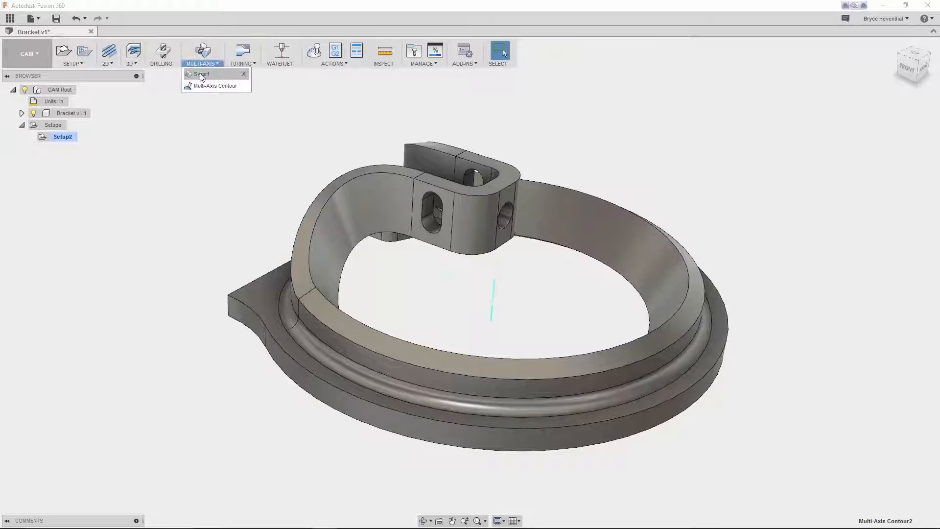
pyautogui.click(200, 73)
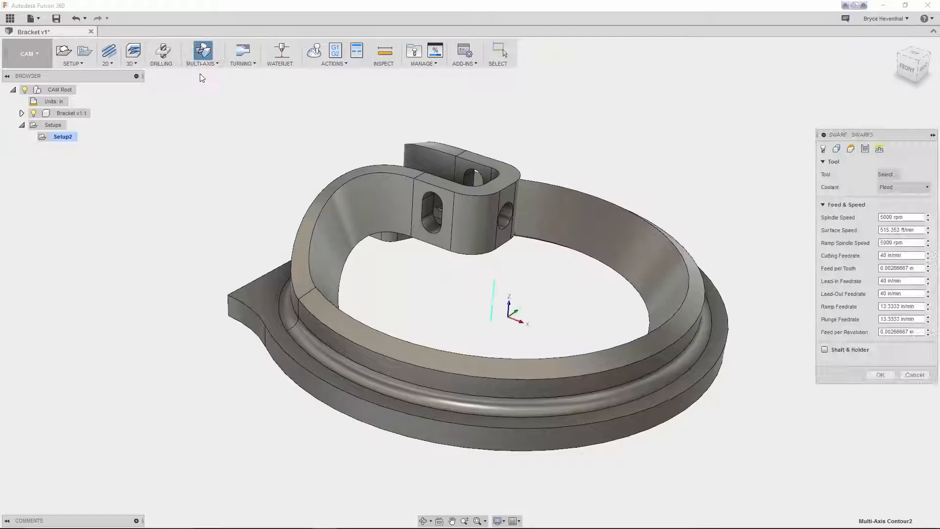
pyautogui.click(891, 174)
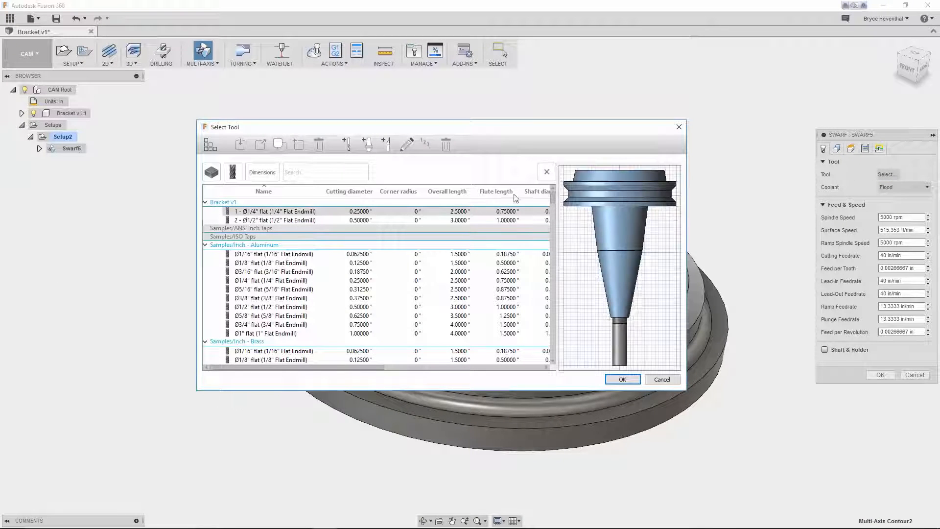
pyautogui.doubleClick(424, 214)
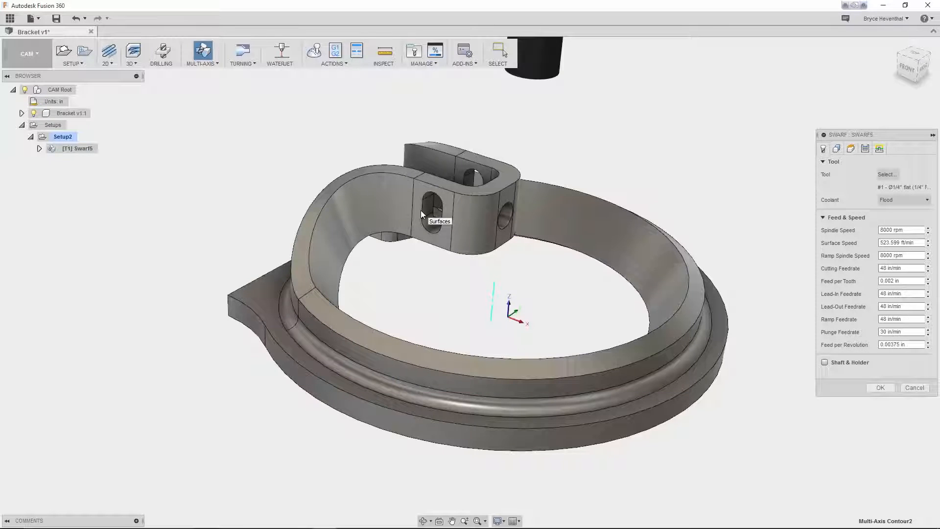
# Choose the bracket ring's inner face chain as the swarf surfaces, then generate and simulate the toolpath
pyautogui.click(838, 150)
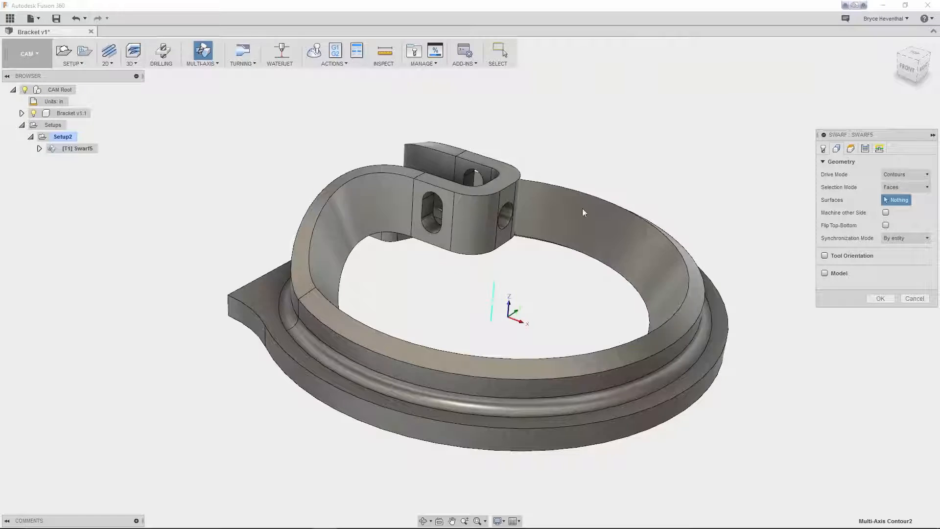
pyautogui.click(375, 217)
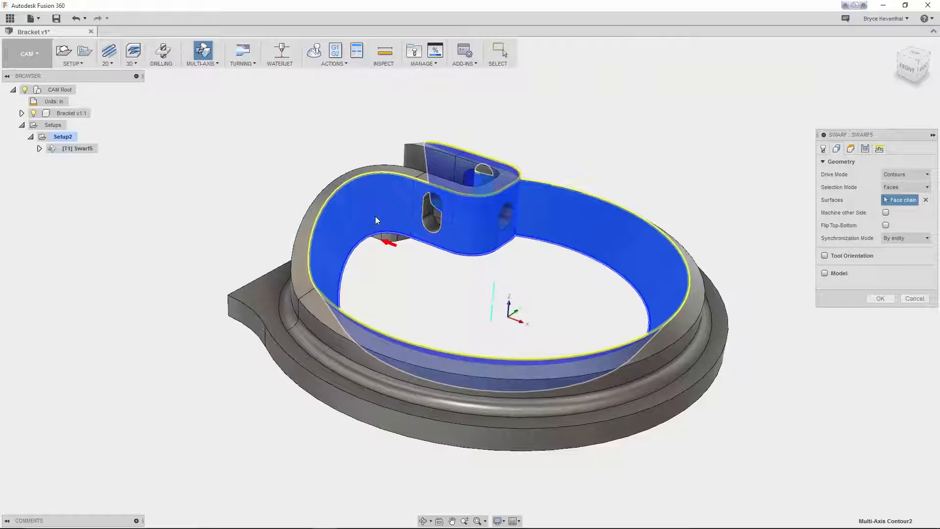
pyautogui.click(881, 298)
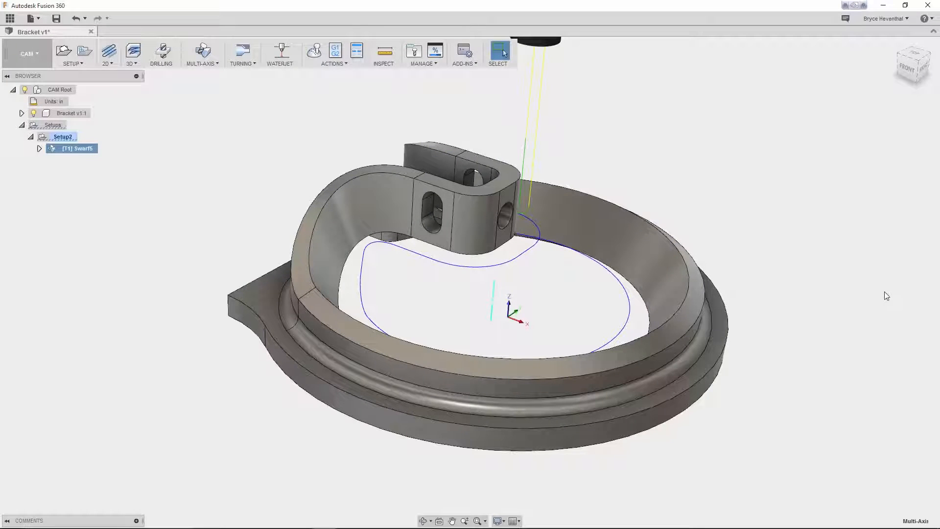
pyautogui.click(315, 51)
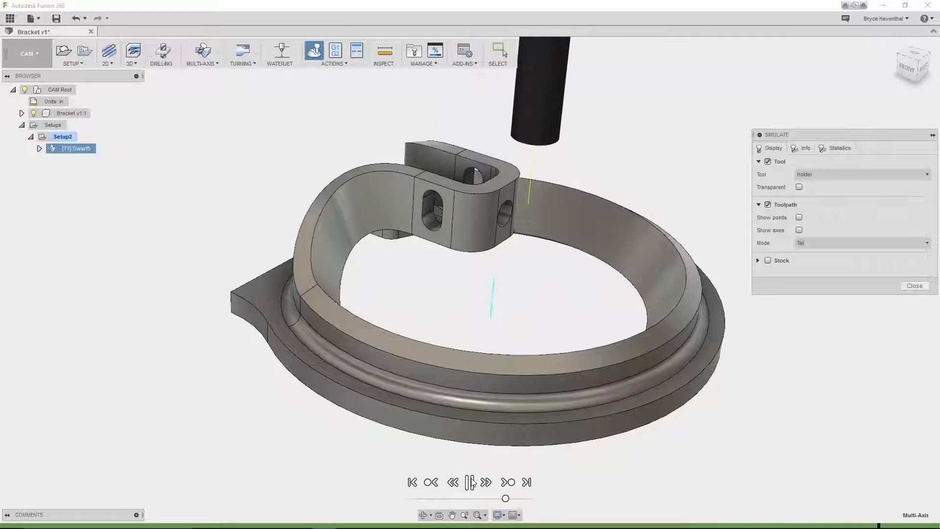
pyautogui.click(470, 482)
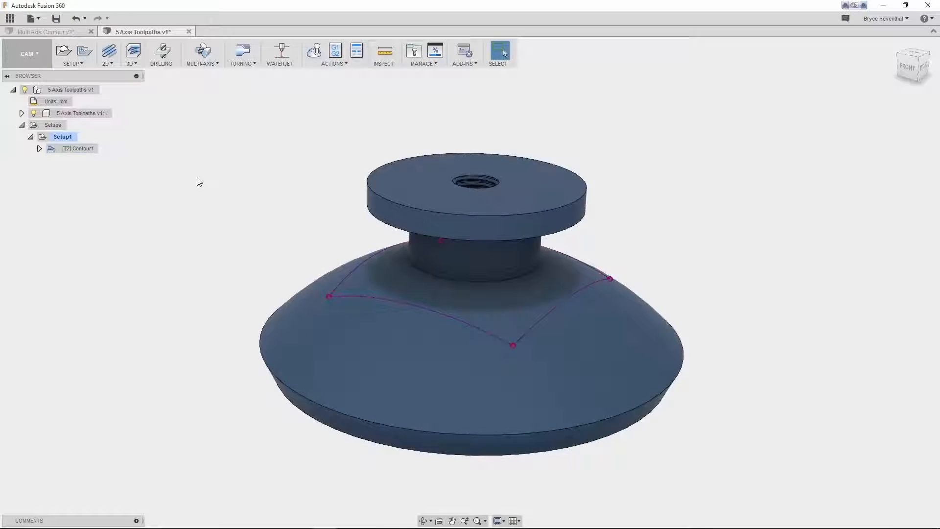
# Add a Multi-Axis Contour operation to Setup1 following the closed four-sided sketch curve on the domed surface, and generate it
pyautogui.click(209, 65)
pyautogui.click(206, 87)
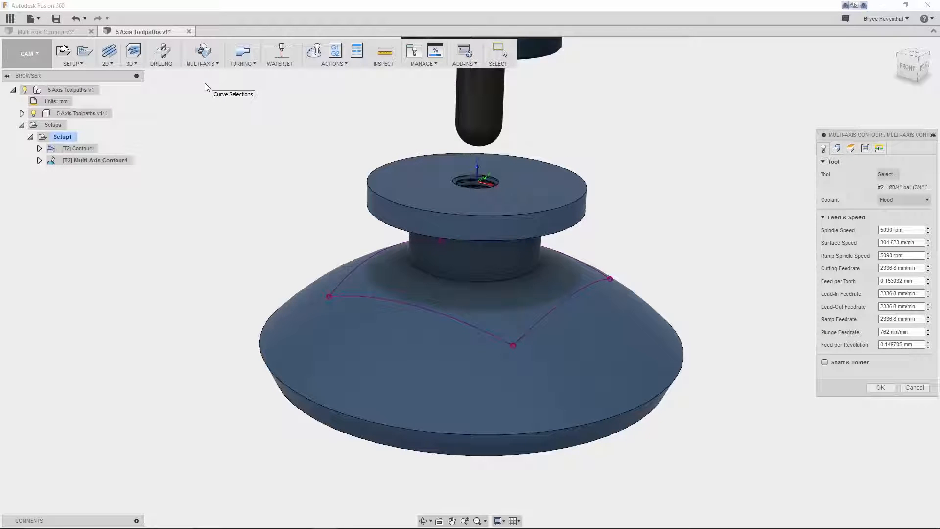
pyautogui.click(841, 148)
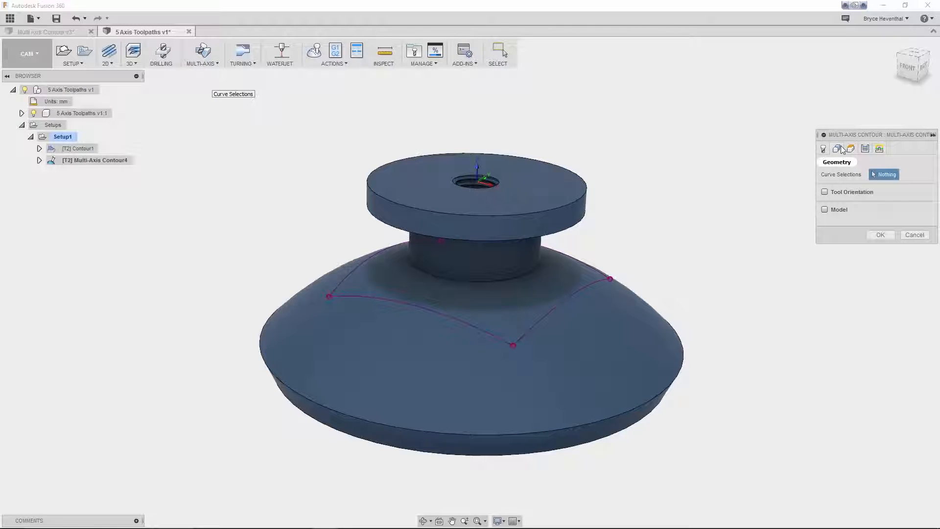
pyautogui.click(588, 285)
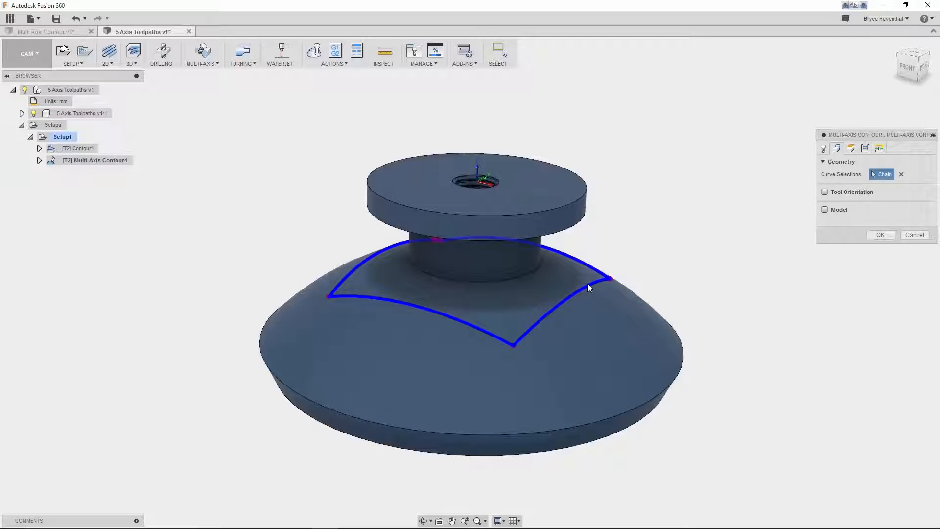
pyautogui.click(865, 148)
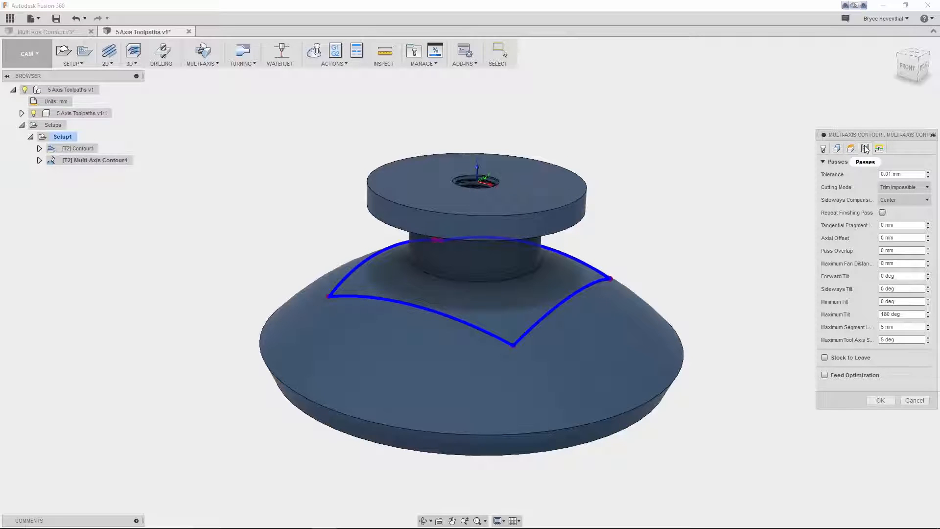
pyautogui.click(880, 400)
# Simulate the Multi-Axis Contour toolpath and examine the tool's tilt along the curve
pyautogui.click(314, 51)
pyautogui.click(469, 482)
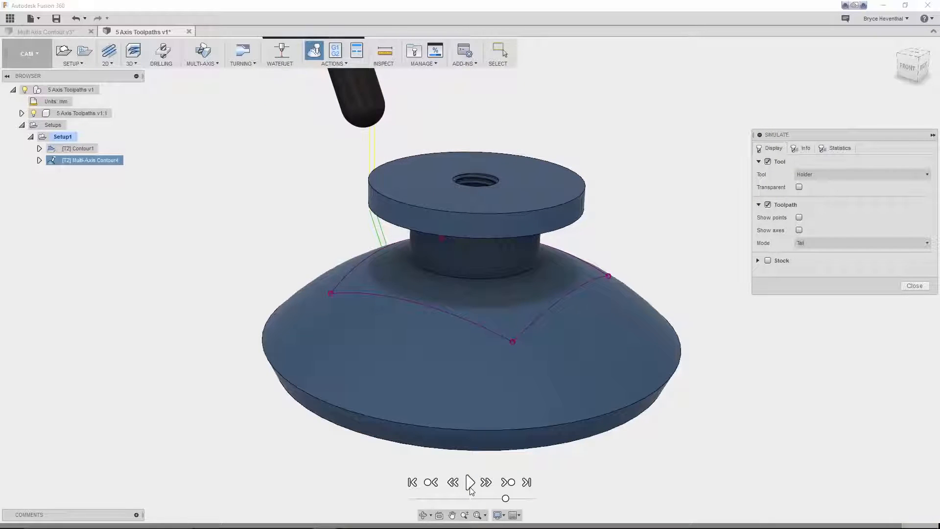
pyautogui.keyDown('shift'); pyautogui.moveTo(451, 266); pyautogui.dragTo(447, 306, button='middle'); pyautogui.keyUp('shift')
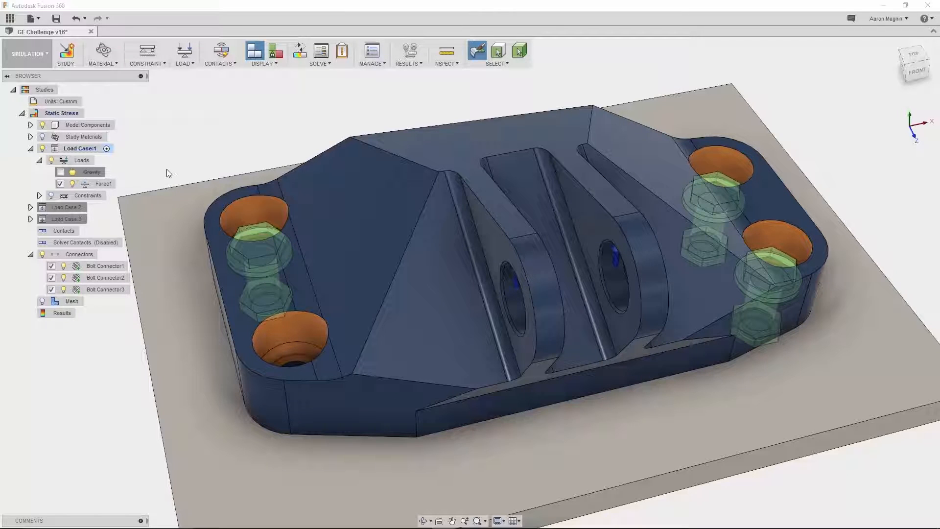
# Activate Load Case:2 in the GE Challenge bracket's Static Stress study
pyautogui.doubleClick(71, 208)
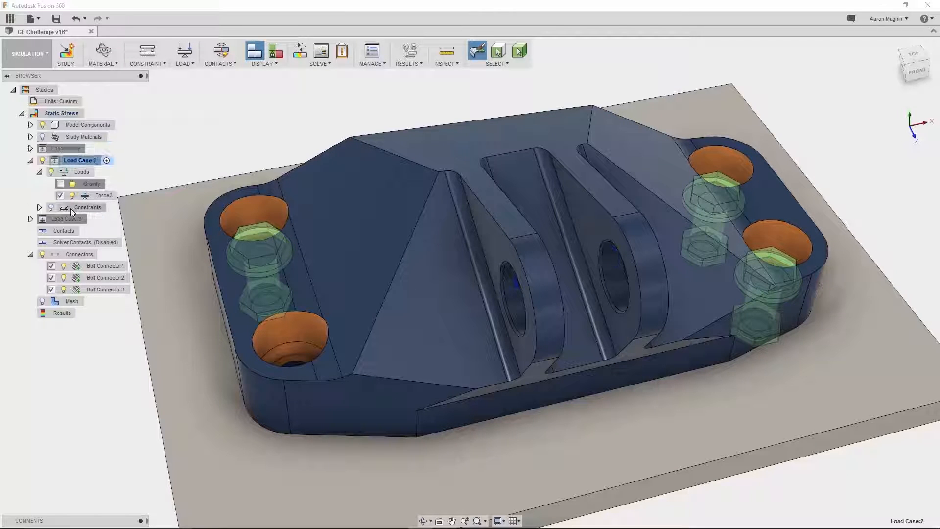
# Activate Load Case:3 in the Static Stress study and highlight the three existing bolt connectors on the bracket
pyautogui.doubleClick(70, 220)
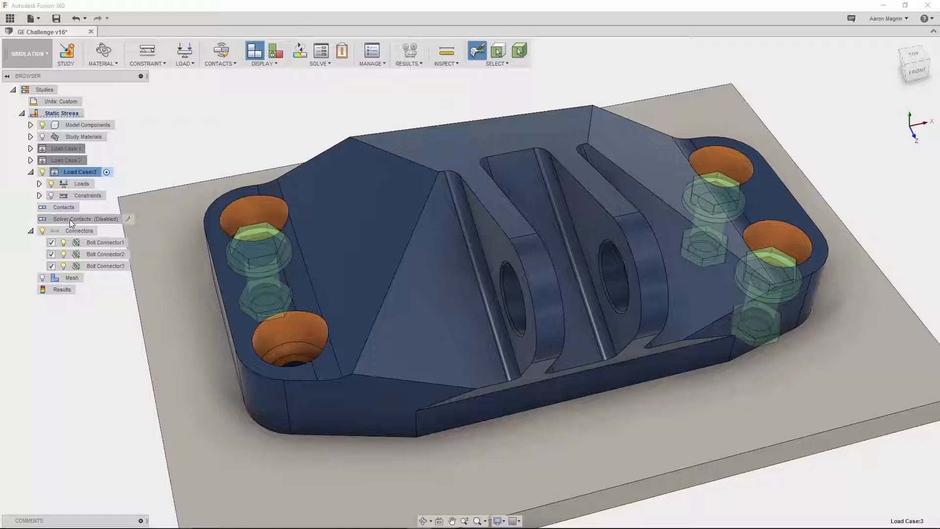
pyautogui.click(83, 243)
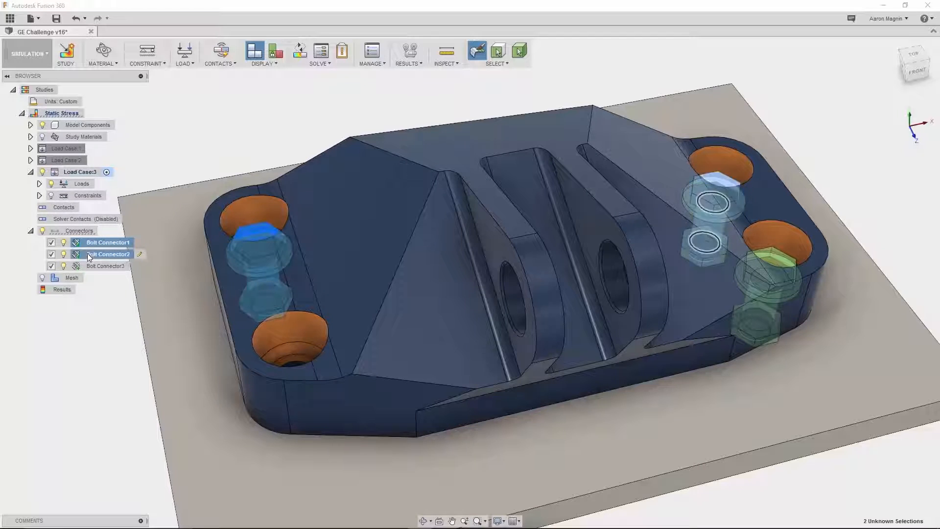
pyautogui.keyDown('shift'); pyautogui.click(91, 265); pyautogui.keyUp('shift')
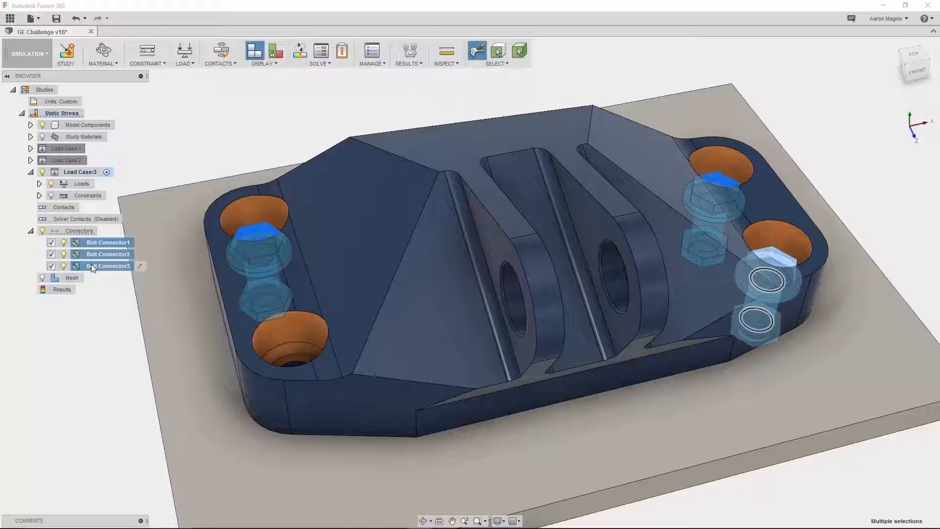
pyautogui.click(116, 336)
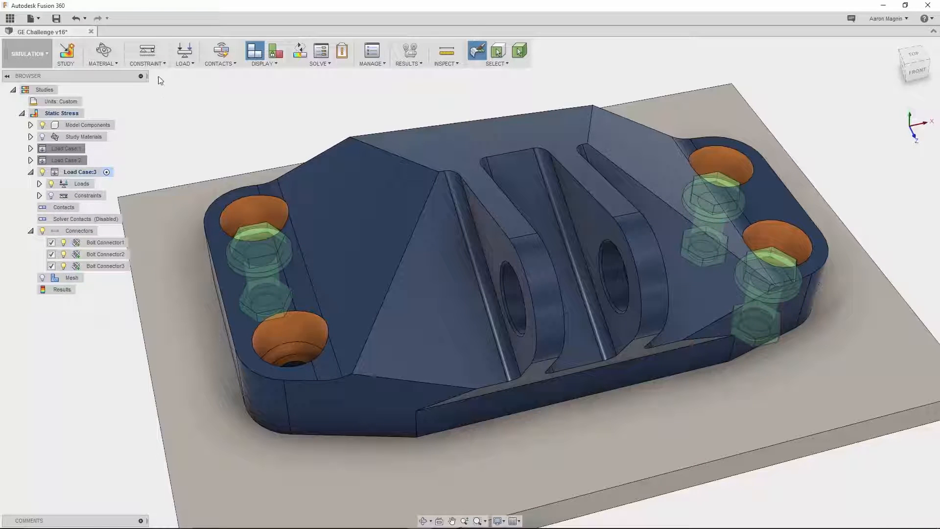
# Place a bolt connector with nut in the bracket's empty fourth hole, using the hole edge for the head and the plate's underside edge for the nut
pyautogui.click(156, 64)
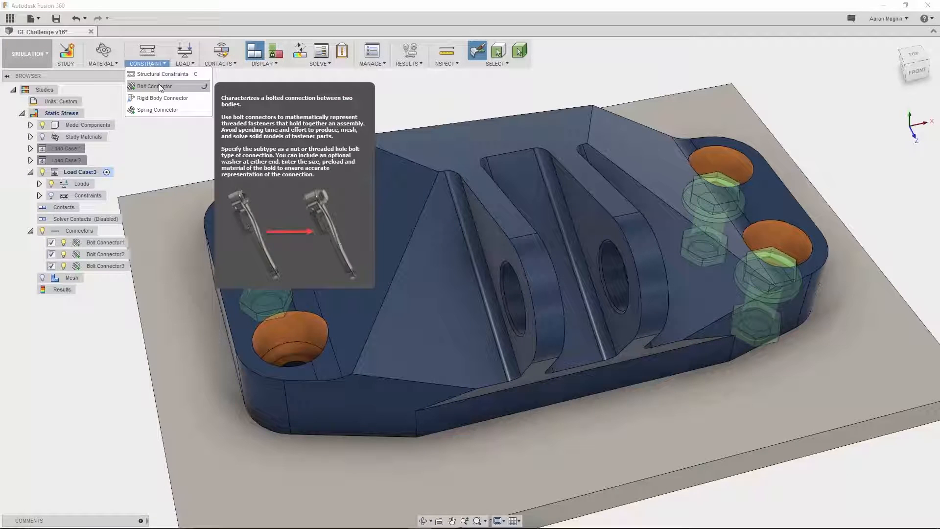
pyautogui.click(159, 84)
pyautogui.click(279, 361)
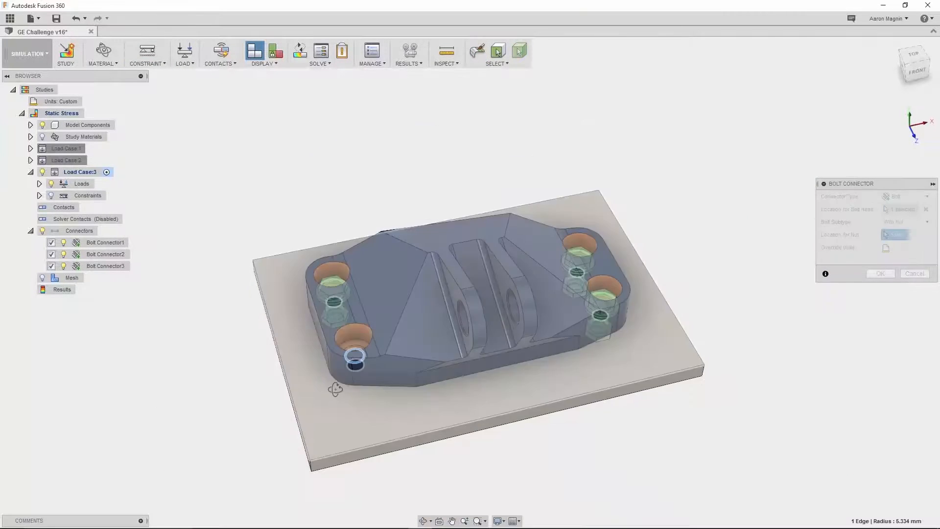
pyautogui.click(331, 323)
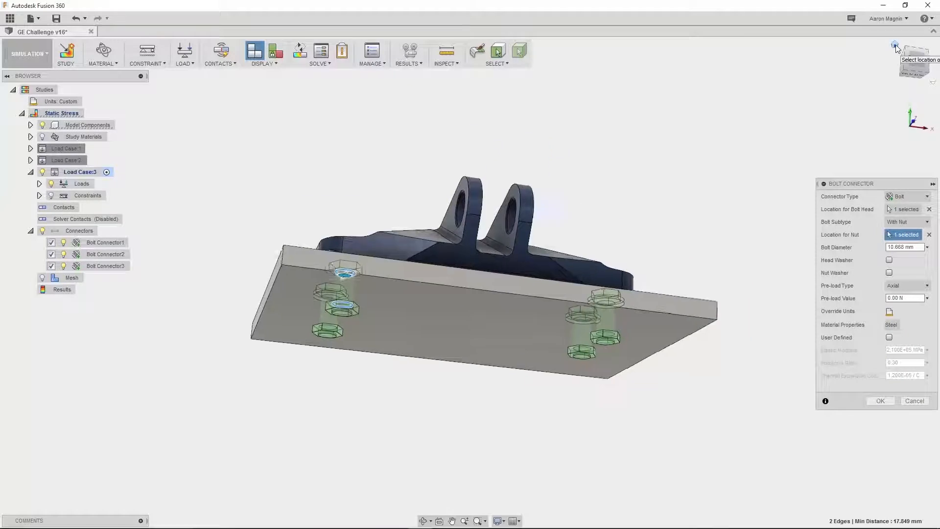
pyautogui.click(895, 46)
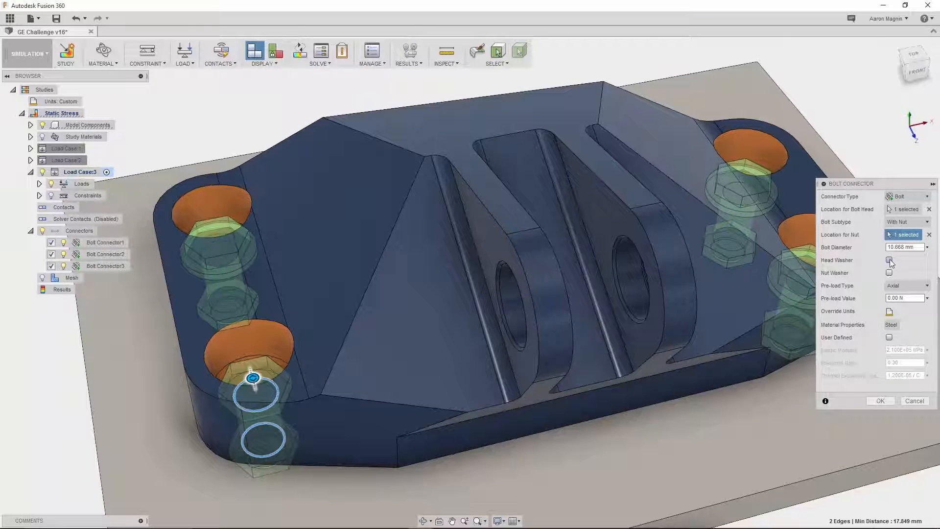
# Add a head washer to the bolt connector and give it a torque pre-load of 25 lbforce in
pyautogui.click(889, 260)
pyautogui.click(900, 298)
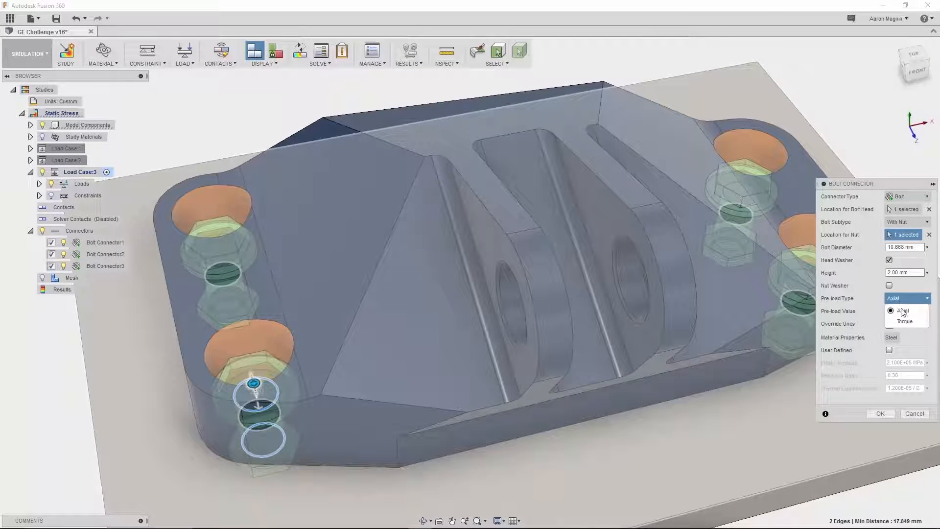
pyautogui.click(902, 317)
pyautogui.click(891, 325)
pyautogui.click(911, 325)
pyautogui.click(911, 361)
pyautogui.doubleClick(899, 310)
pyautogui.write('25 lbforce in')
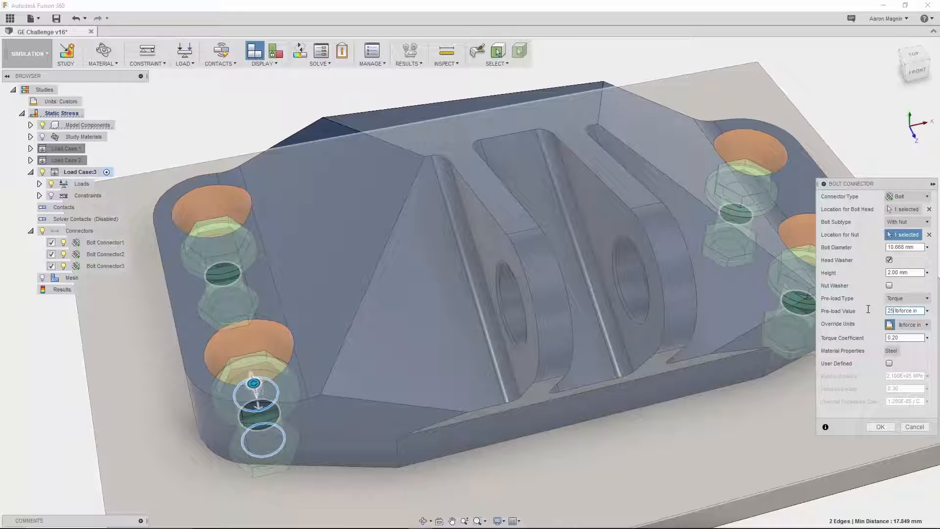
pyautogui.click(881, 426)
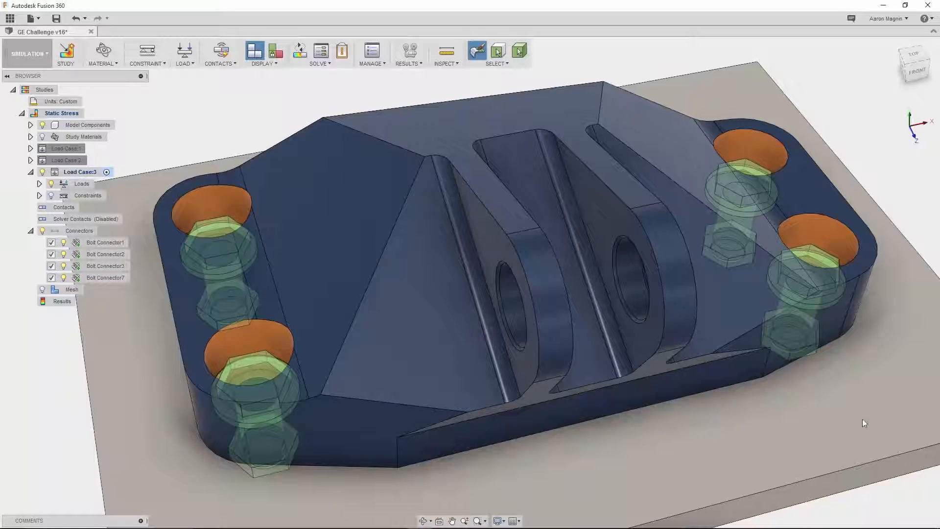
# Solve the Static Stress study on the cloud, and display the displacement results for Load Case:2 followed by Load Case:1
pyautogui.click(299, 54)
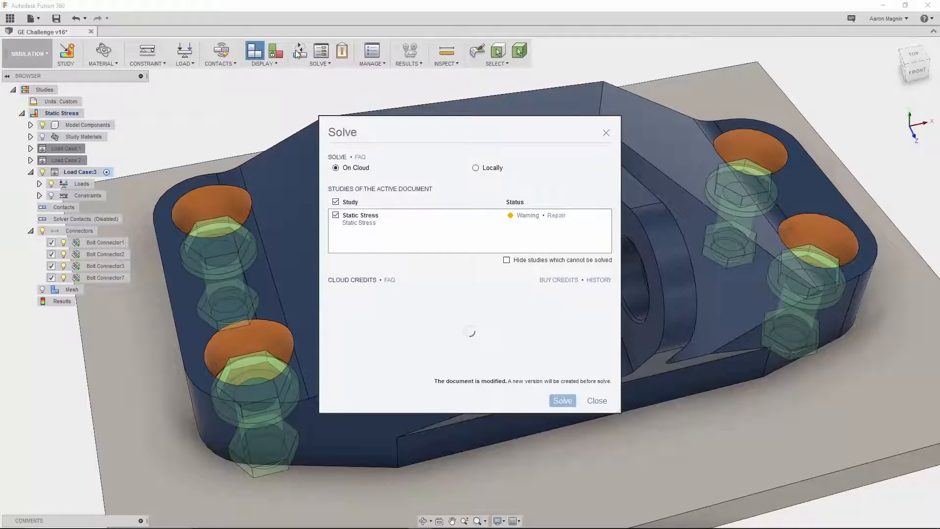
pyautogui.click(549, 401)
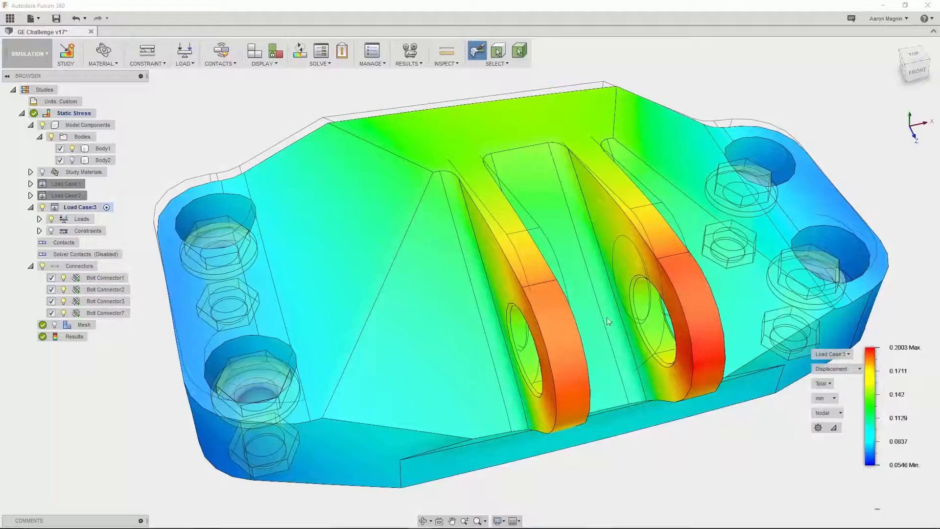
pyautogui.click(820, 353)
pyautogui.click(829, 370)
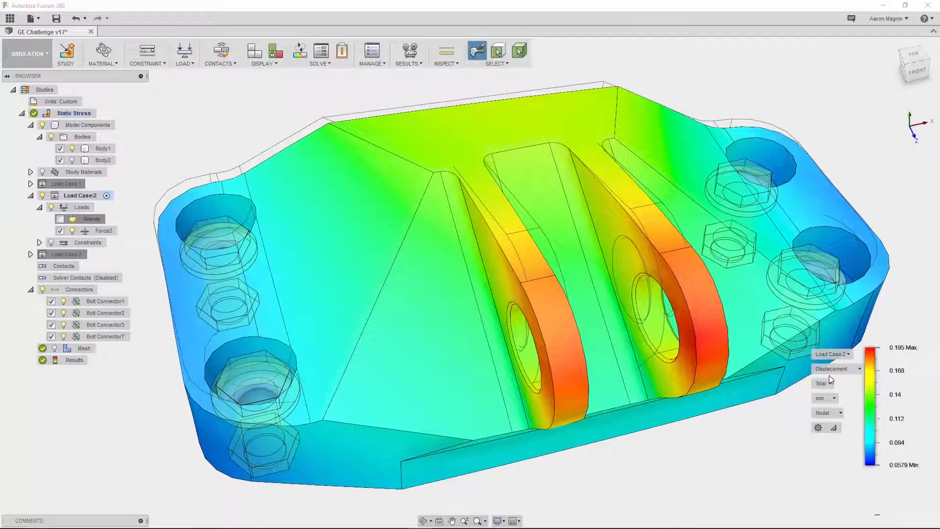
pyautogui.click(832, 353)
pyautogui.click(827, 366)
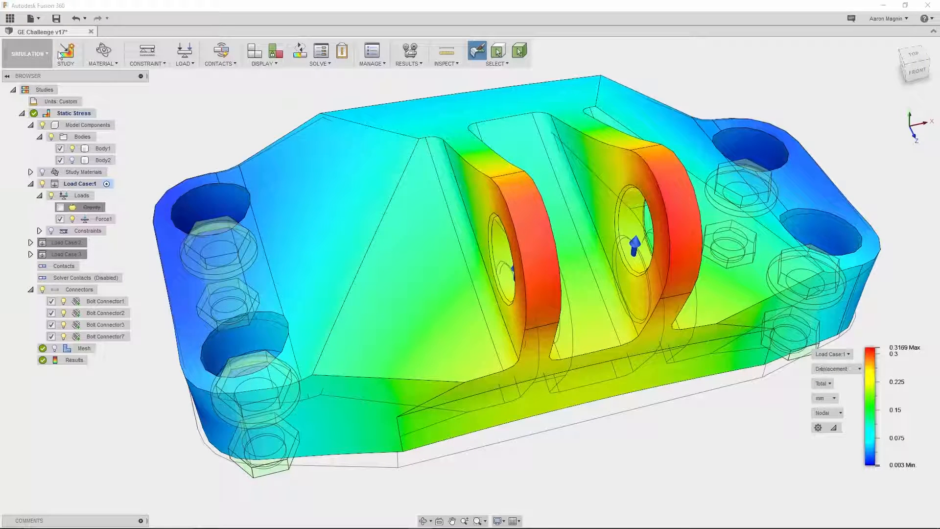
# Switch to the Compare workspace and arrange the results as one vertical and two horizontal views
pyautogui.click(28, 53)
pyautogui.click(37, 197)
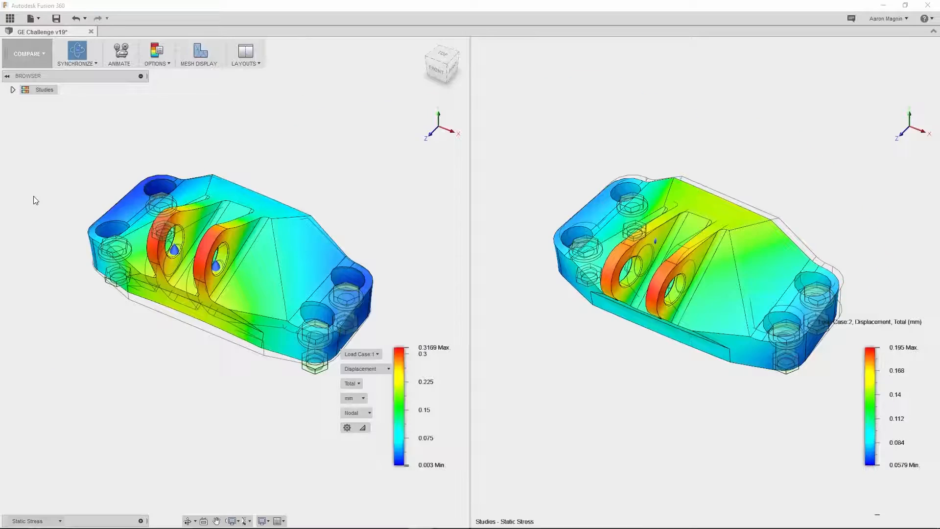
pyautogui.click(249, 64)
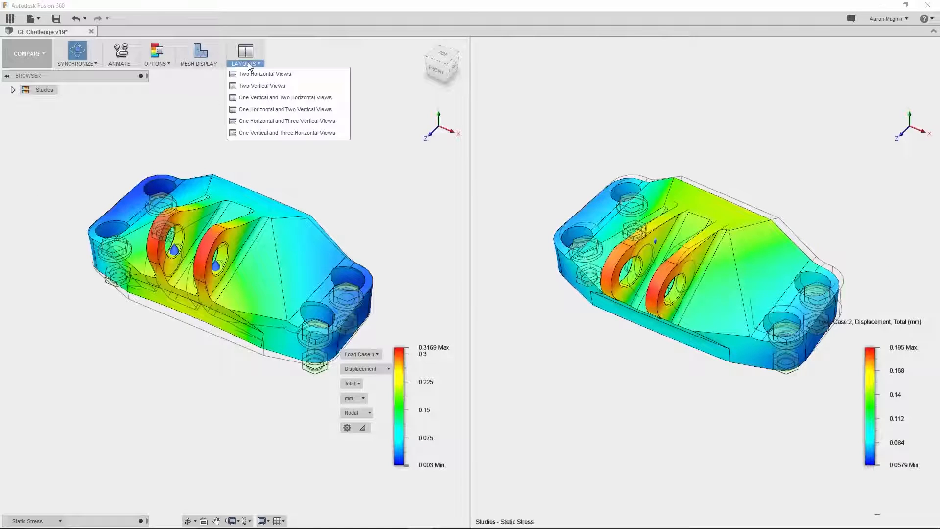
pyautogui.click(253, 96)
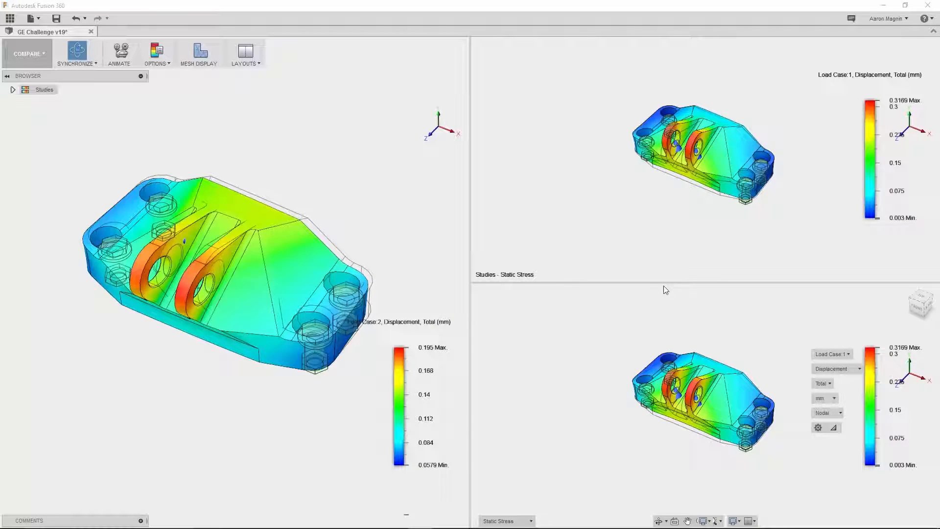
# Show Load Case:3 in one of the two horizontal comparison views that duplicate Load Case:1
pyautogui.click(826, 353)
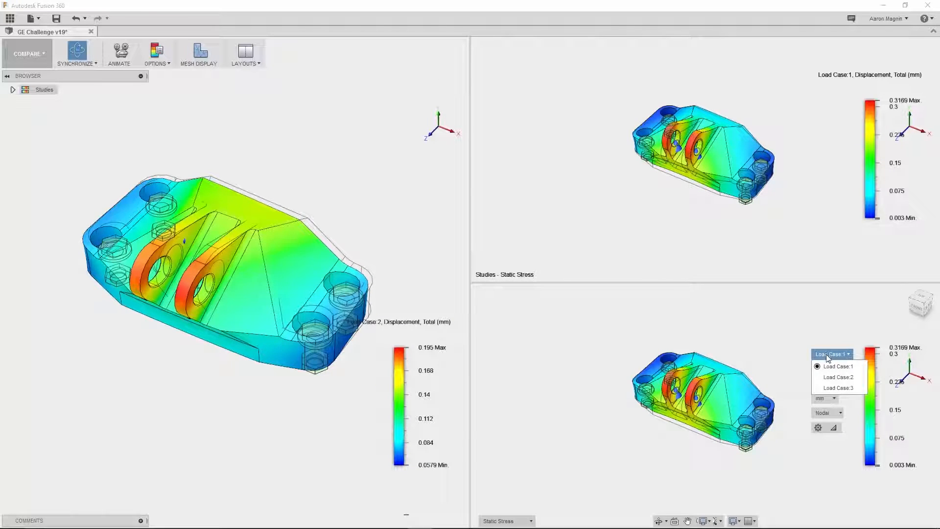
pyautogui.click(828, 384)
pyautogui.moveTo(744, 337)
pyautogui.keyDown('shift'); pyautogui.mouseDown(button='middle')
pyautogui.moveTo(741, 310)
pyautogui.moveTo(751, 338)
pyautogui.mouseUp(button='middle'); pyautogui.keyUp('shift')
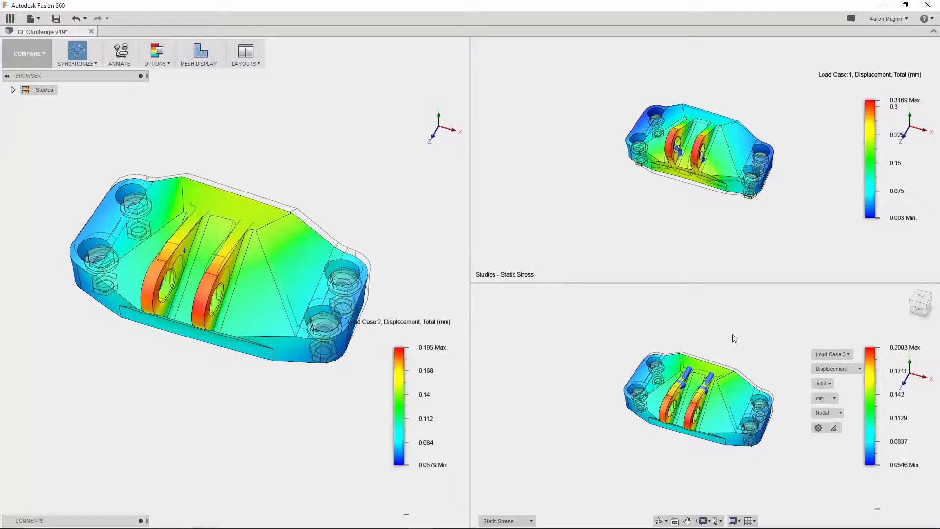
# Synchronize the result type and the min/max range across the comparison views, and inspect the bracket's displacement under the three load cases
pyautogui.click(81, 63)
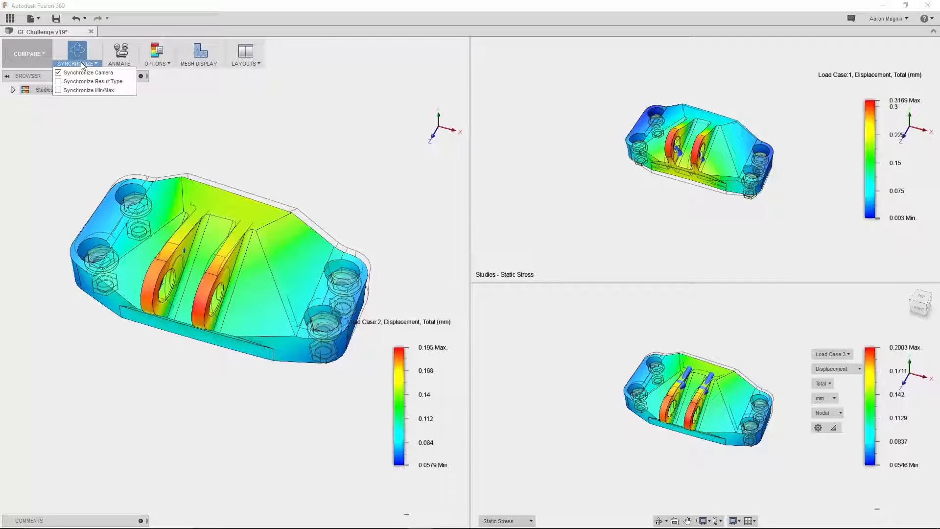
pyautogui.click(83, 91)
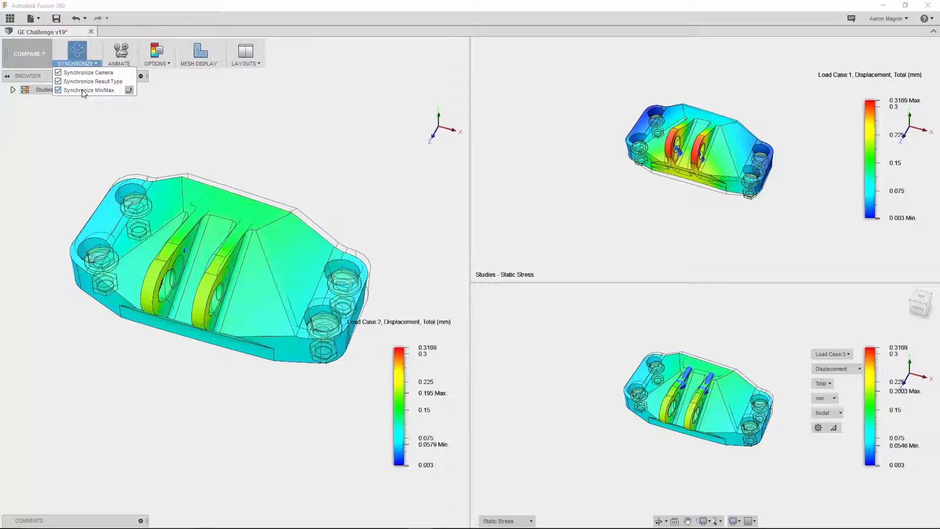
pyautogui.click(262, 164)
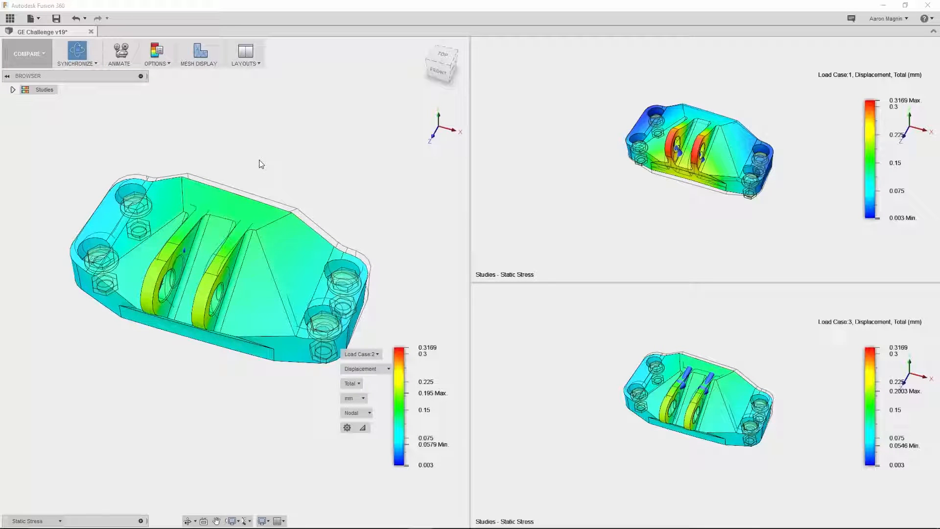
pyautogui.keyDown('shift'); pyautogui.moveTo(262, 164); pyautogui.dragTo(350, 124, button='middle'); pyautogui.keyUp('shift')
pyautogui.scroll(5, 299, 257)
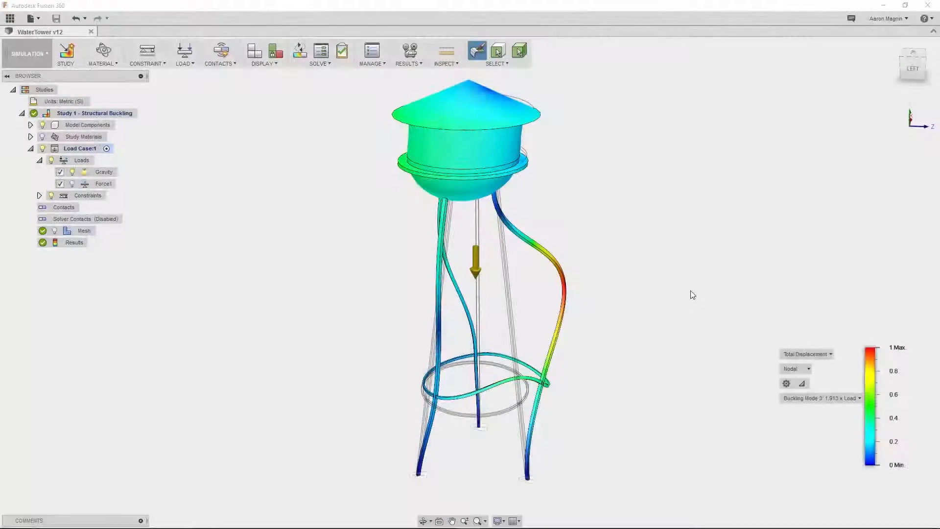
# Display Buckling Mode 2 and Buckling Mode 1 of the water tower's structural buckling study, and animate Mode 1
pyautogui.click(827, 397)
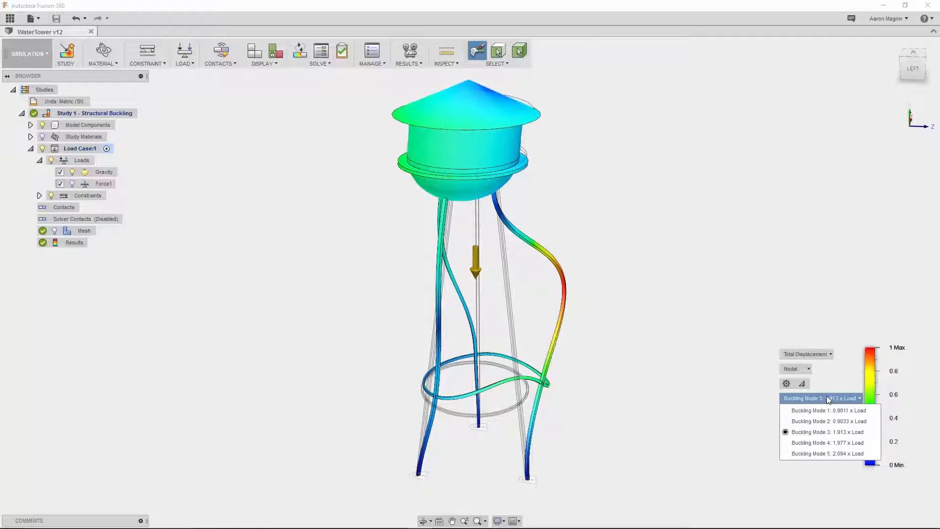
pyautogui.click(827, 421)
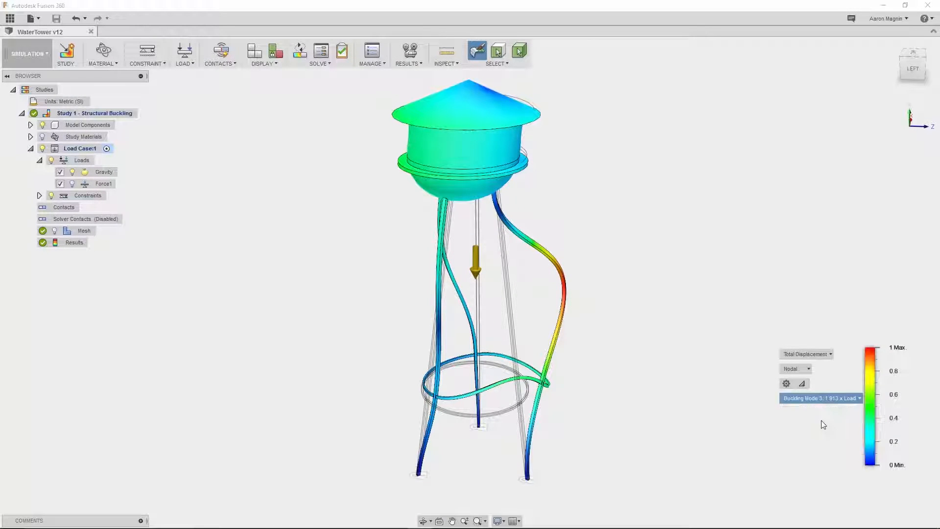
pyautogui.click(822, 399)
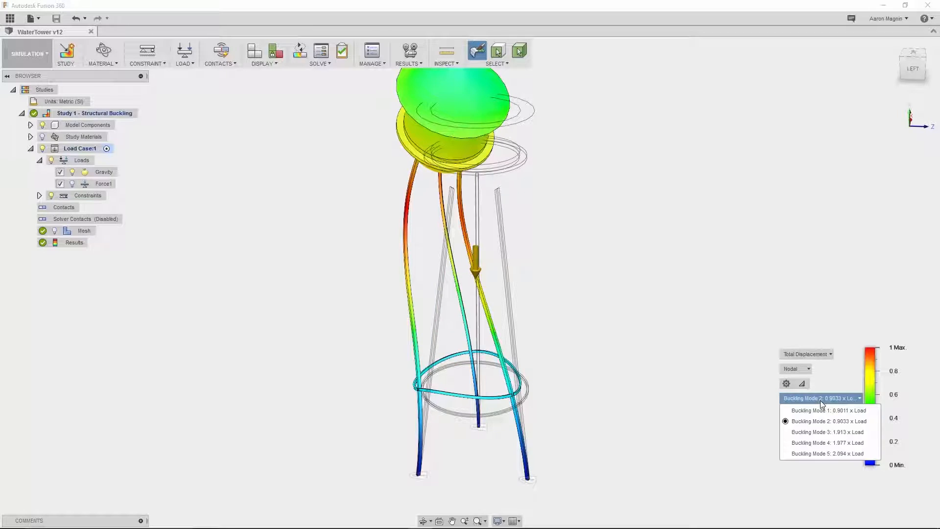
pyautogui.click(822, 412)
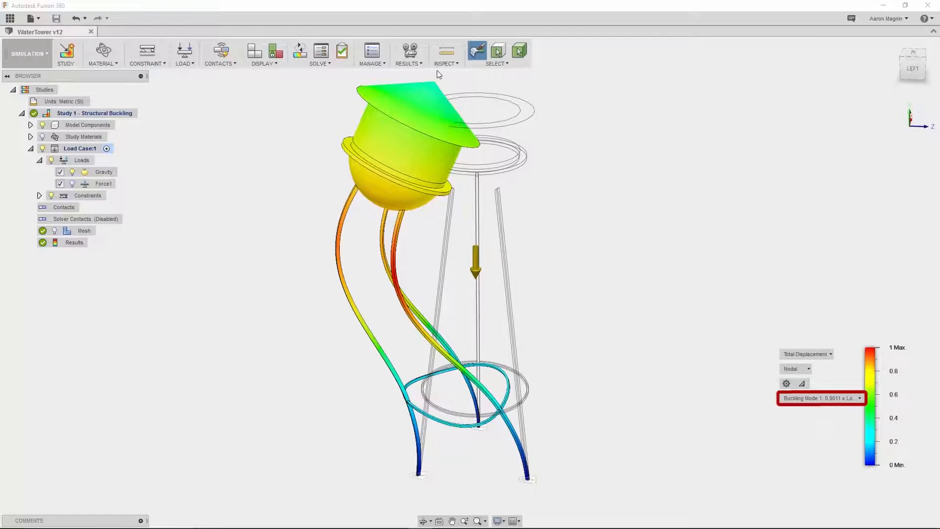
pyautogui.click(415, 55)
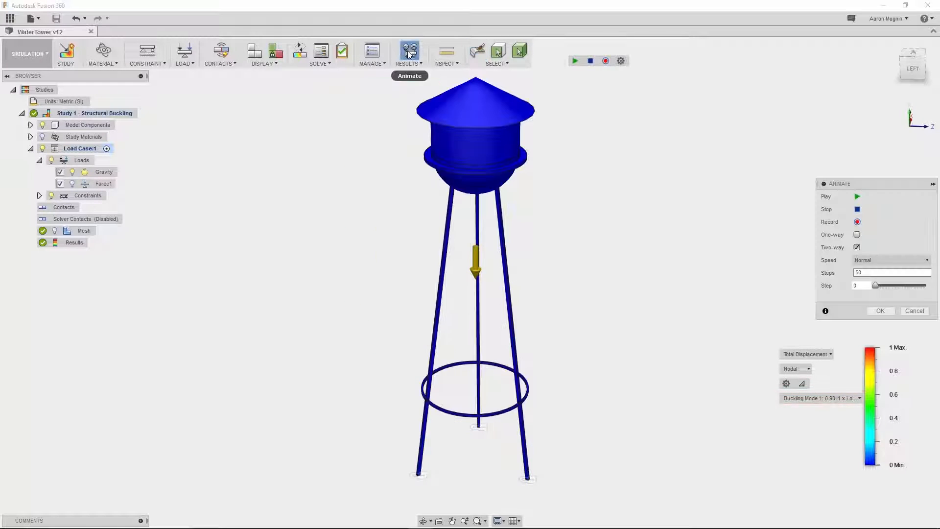
pyautogui.click(575, 61)
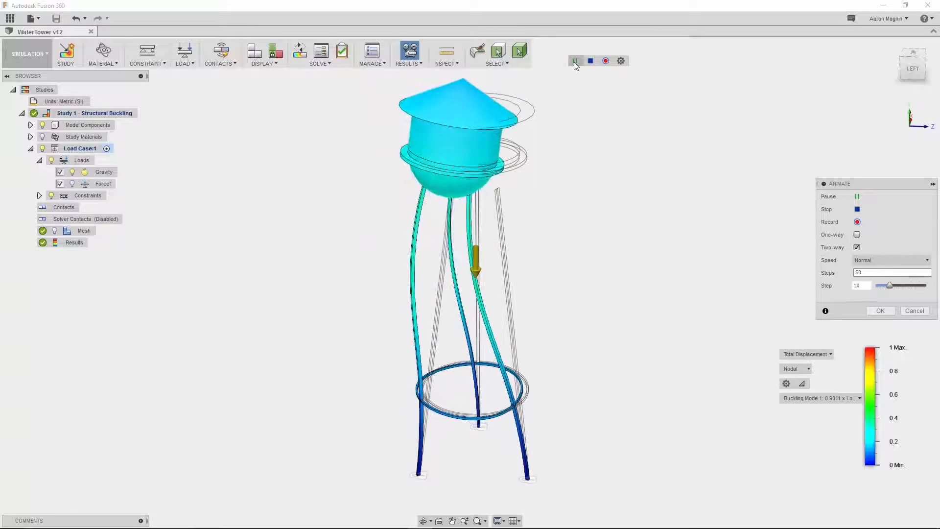
# Return to the Model workspace and unsuppress the last timeline feature to add a second support ring to the water tower's legs
pyautogui.click(47, 49)
pyautogui.click(42, 74)
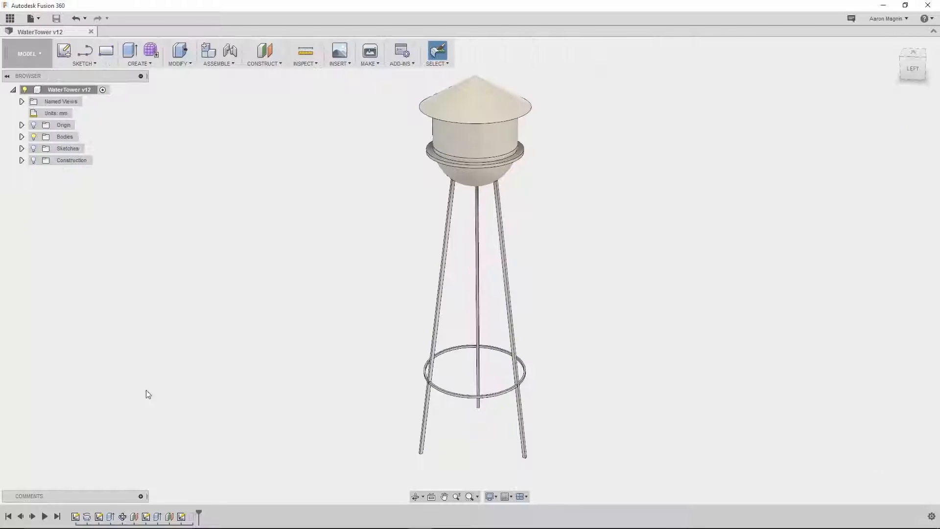
pyautogui.rightClick(192, 517)
pyautogui.click(205, 501)
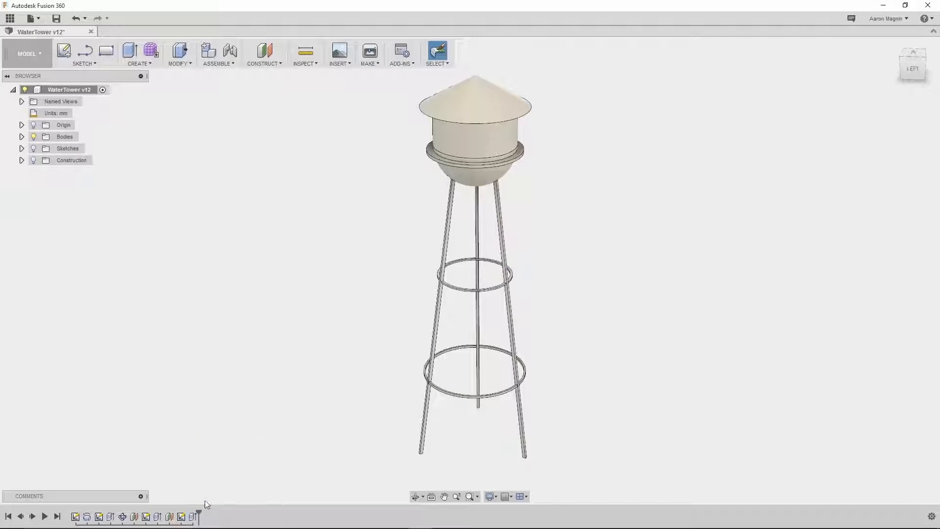
pyautogui.rightClick(124, 517)
pyautogui.click(143, 453)
pyautogui.press('Return')
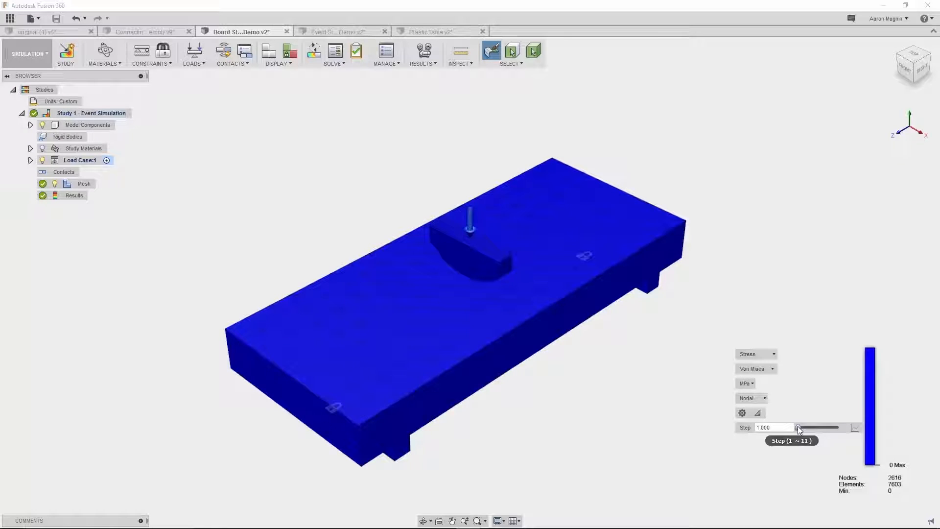
# Step through the stress results of the board and clip event simulations, and open the clip's transient results plot
pyautogui.moveTo(798, 427); pyautogui.dragTo(836, 422)
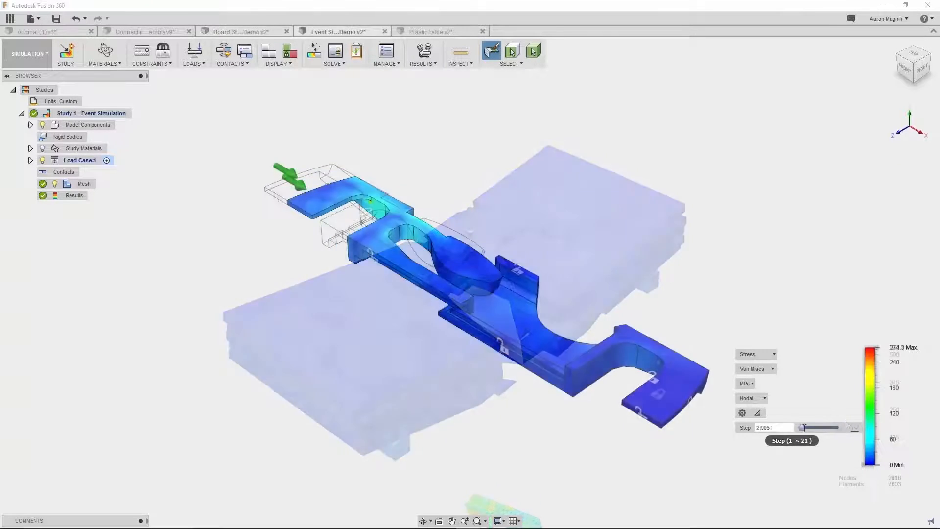
pyautogui.moveTo(802, 426); pyautogui.dragTo(843, 428)
pyautogui.click(854, 428)
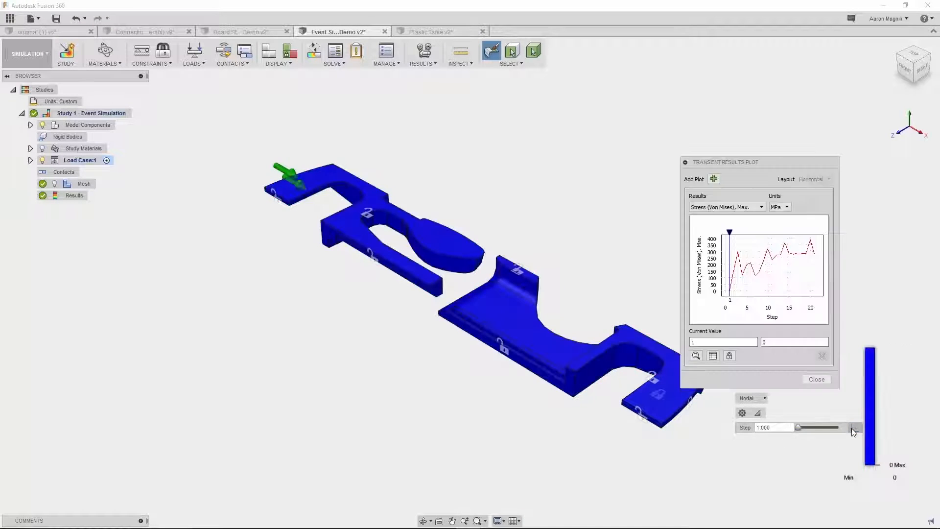
# Switch the clip's transient results plot to Displacement (Total), Max. and move its step marker through the curve
pyautogui.click(739, 208)
pyautogui.click(738, 216)
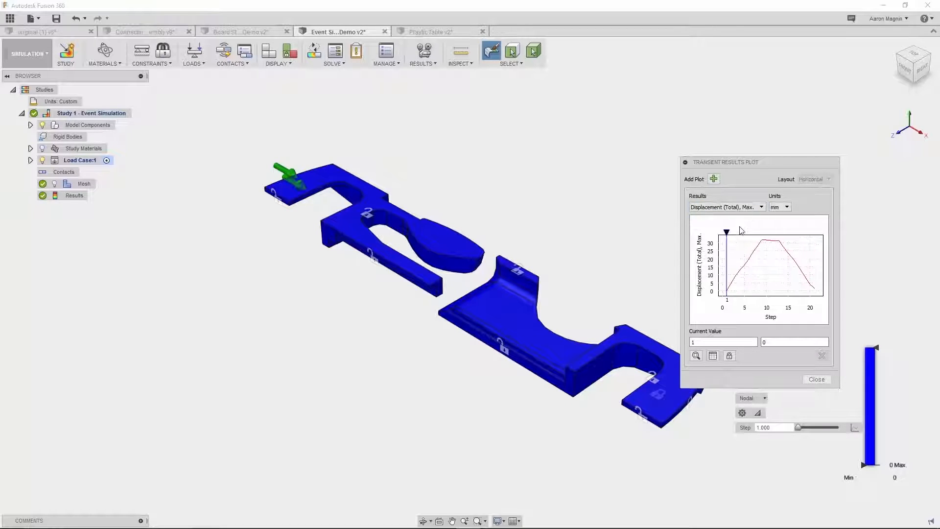
pyautogui.moveTo(728, 231); pyautogui.dragTo(803, 248)
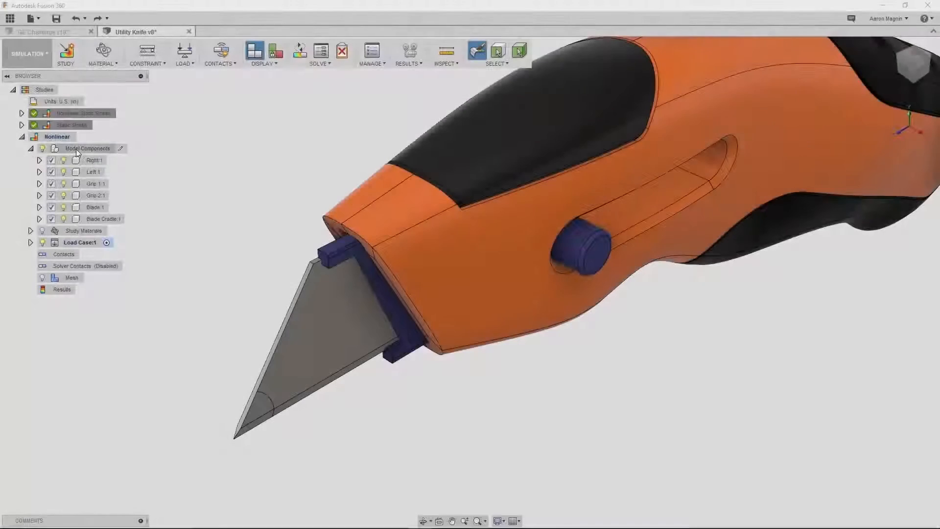
# Exclude the Right, Left, Grip 1 and Grip 2 components of the utility knife from the nonlinear study
pyautogui.click(78, 160)
pyautogui.keyDown('shift'); pyautogui.click(86, 198); pyautogui.keyUp('shift')
pyautogui.rightClick(87, 198)
pyautogui.click(93, 239)
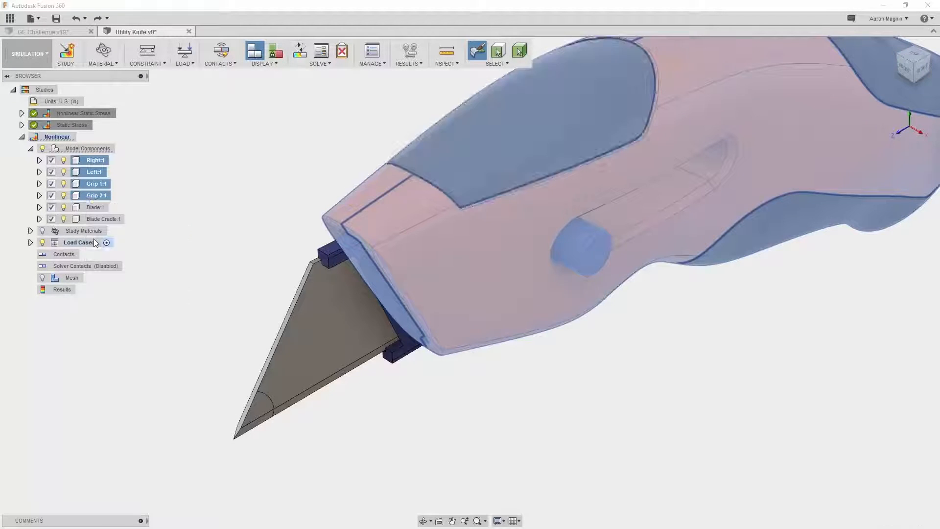
# Apply a force load to the two faces at the tip of the knife blade
pyautogui.press('l')
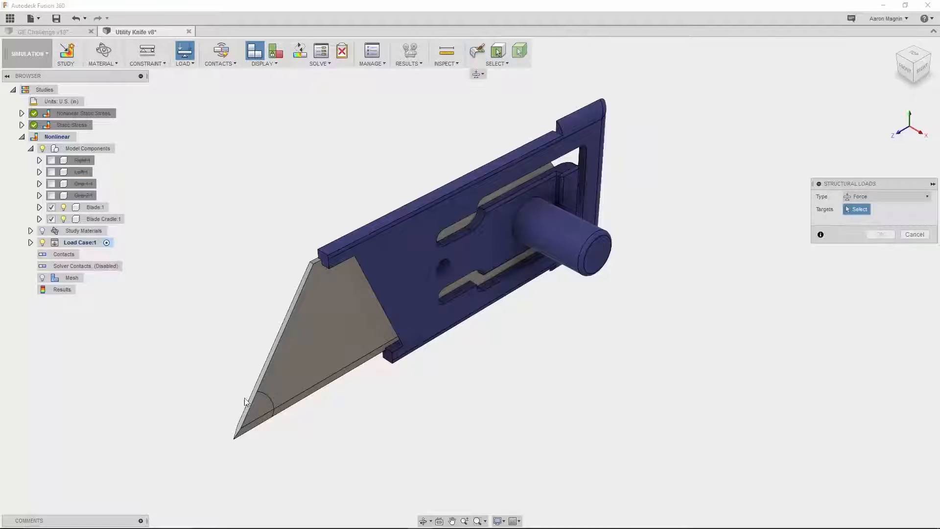
pyautogui.click(254, 420)
pyautogui.click(254, 441)
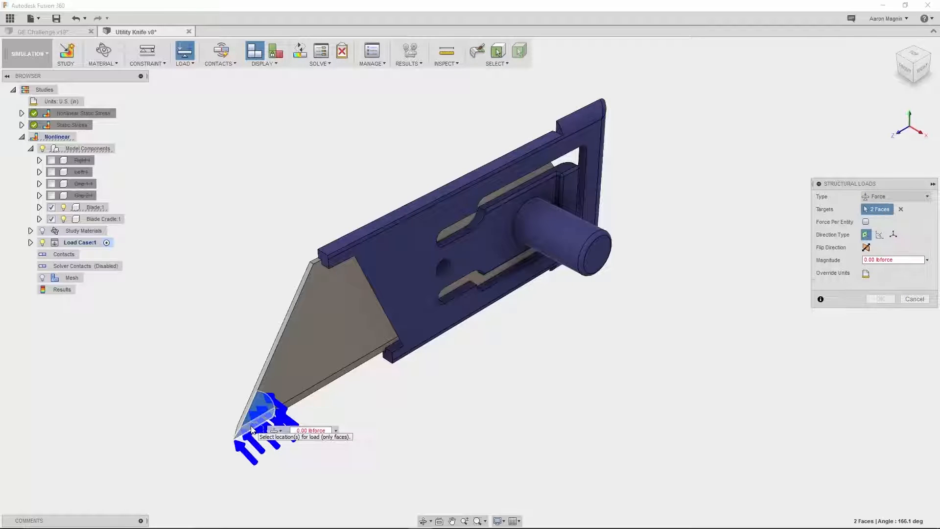
pyautogui.doubleClick(306, 431)
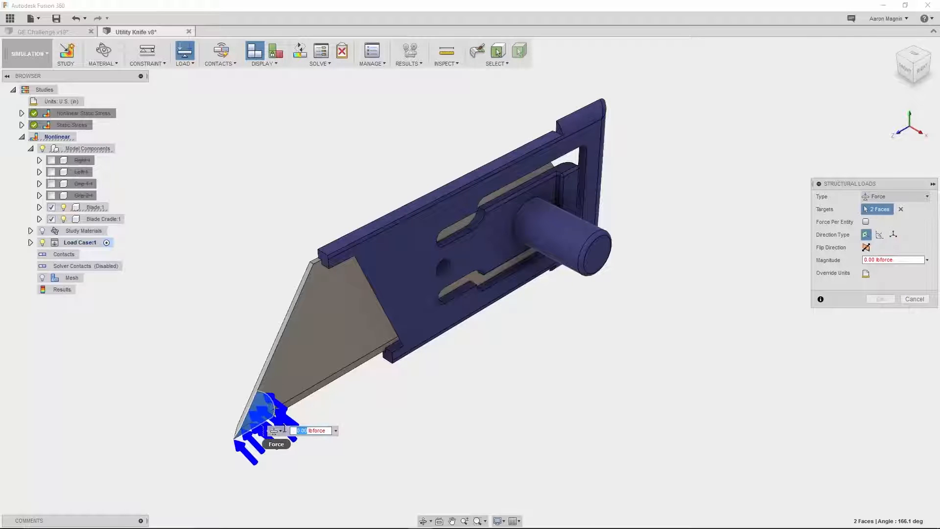
pyautogui.press('Return')
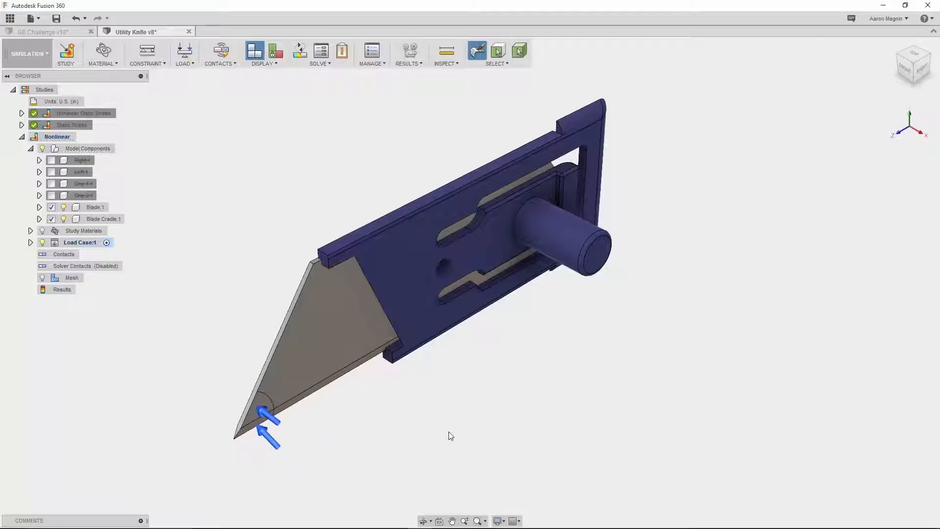
# Generate automatic contacts for the blade and blade cradle with a 0.004 in detection tolerance
pyautogui.rightClick(58, 256)
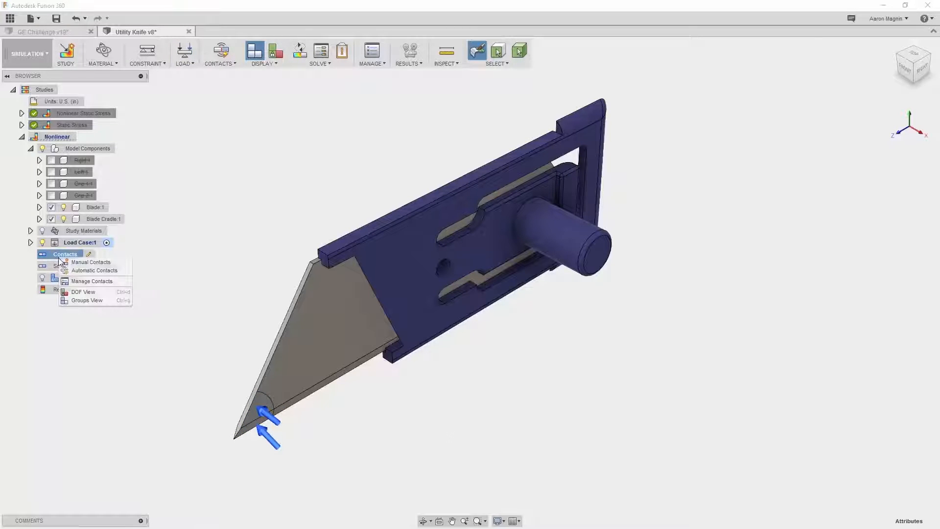
pyautogui.click(67, 271)
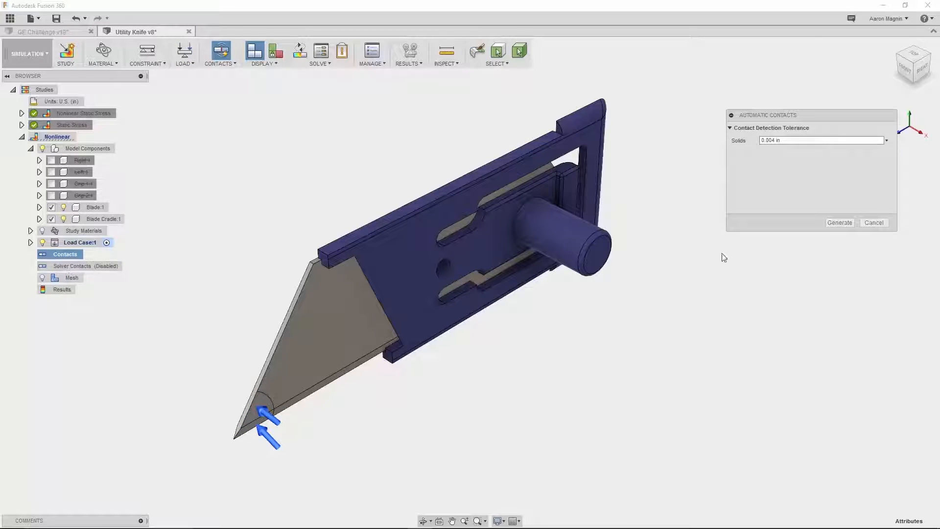
pyautogui.click(831, 225)
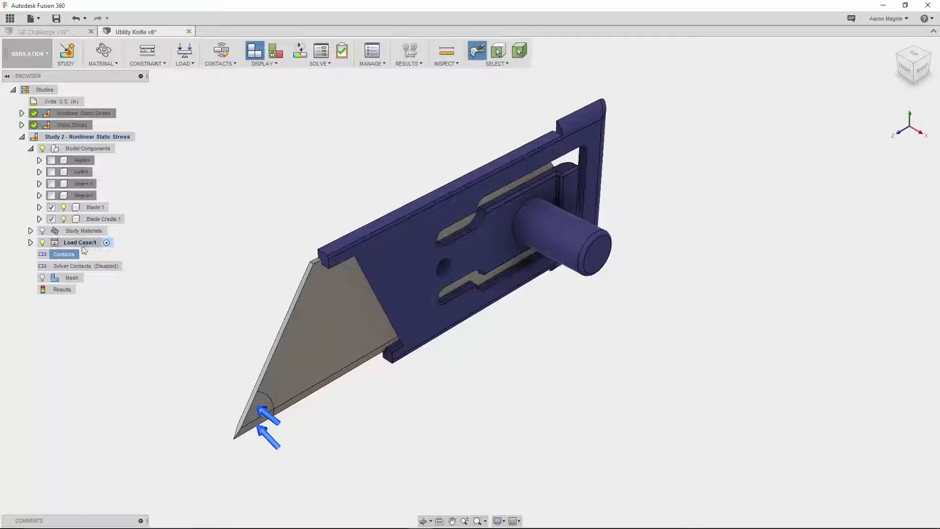
# Review the generated contact sets in the Contacts Manager and check the contact types available for Bonded3, leaving it unedited
pyautogui.rightClick(72, 256)
pyautogui.click(84, 275)
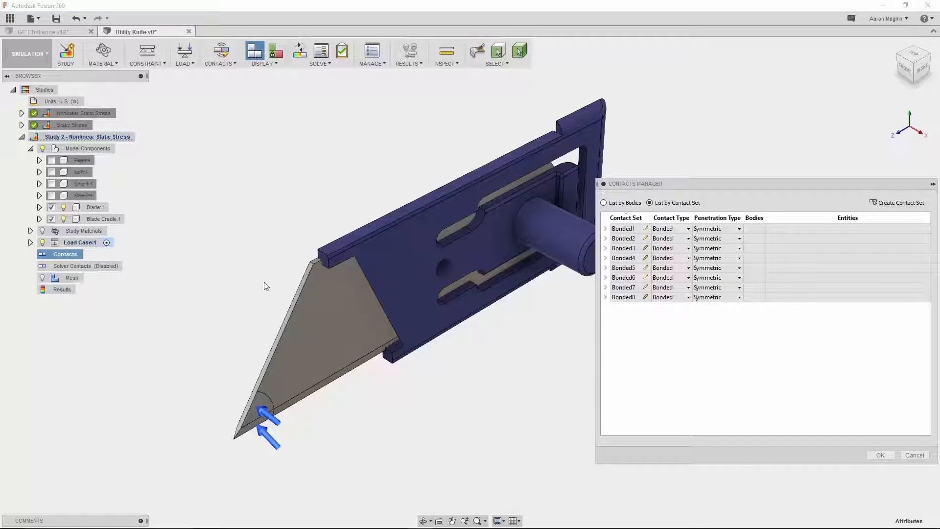
pyautogui.click(631, 249)
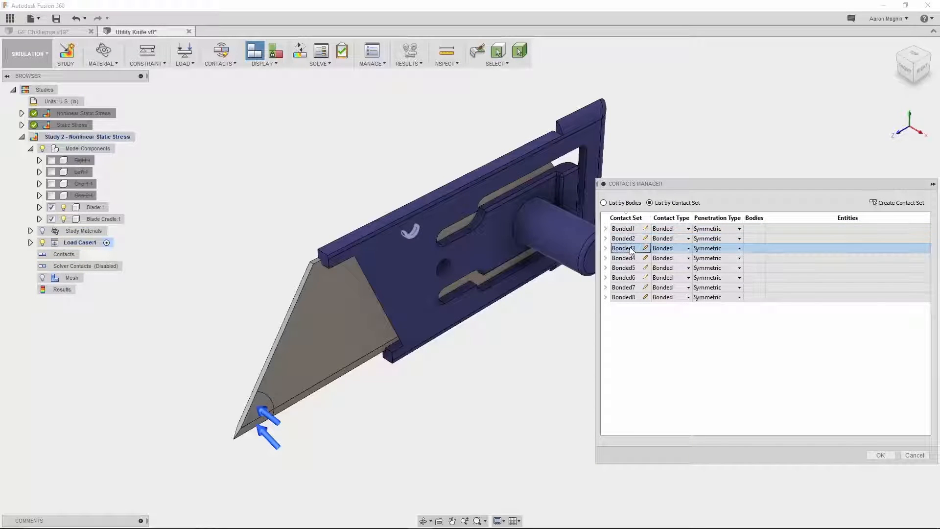
pyautogui.click(688, 249)
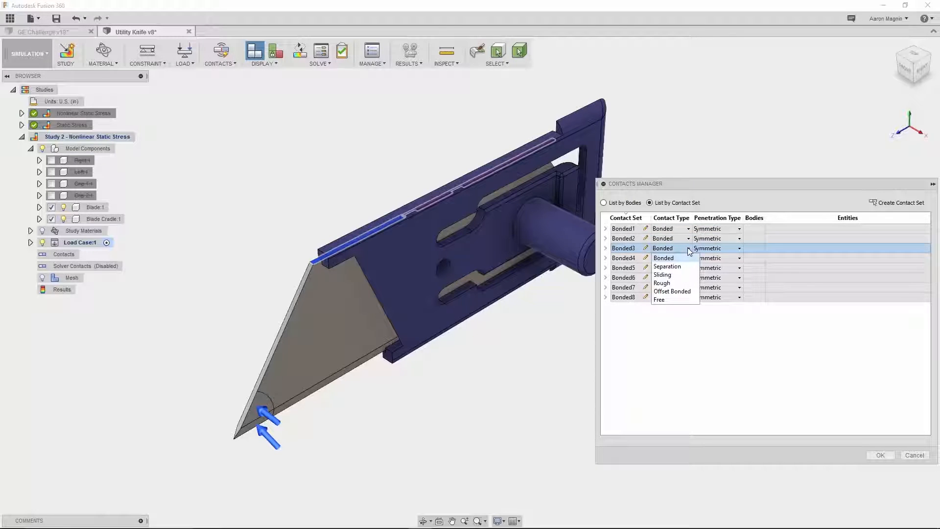
pyautogui.click(908, 456)
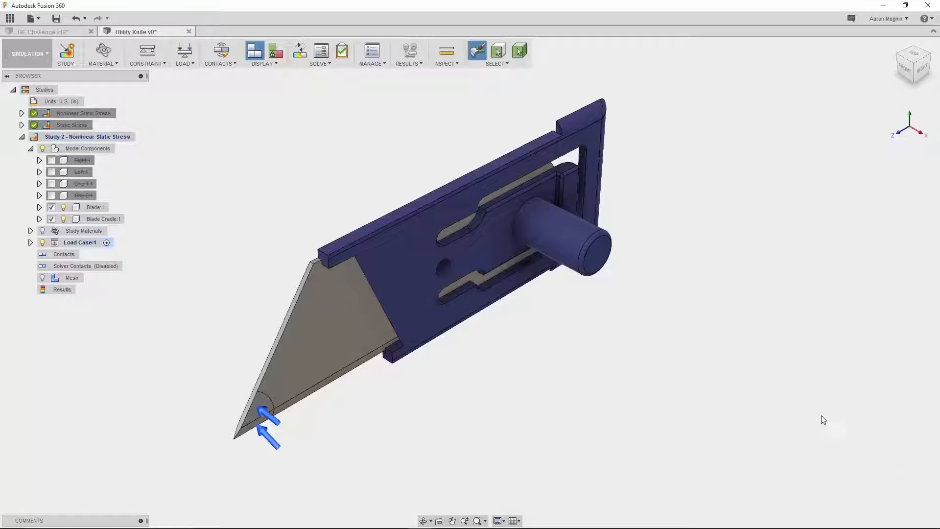
# Add a local mesh control to the narrow front face of the blade and generate the mesh
pyautogui.click(376, 64)
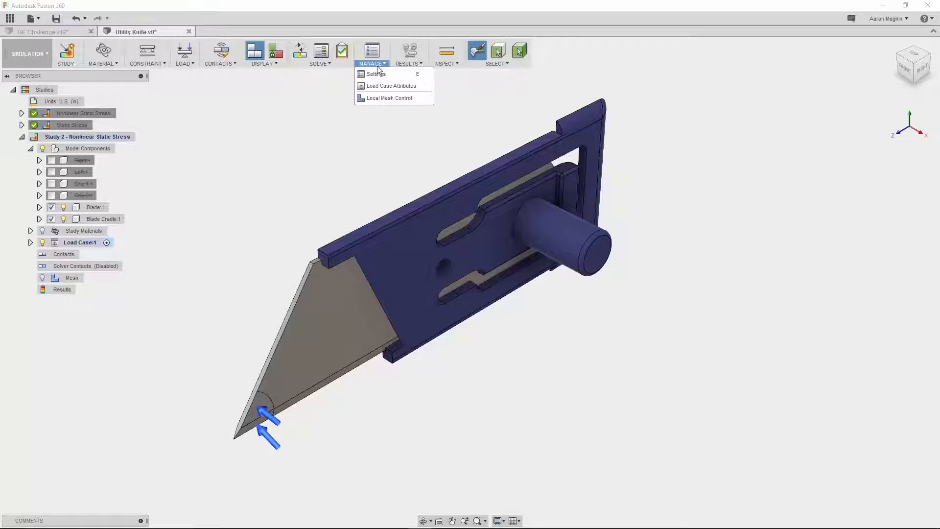
pyautogui.click(382, 98)
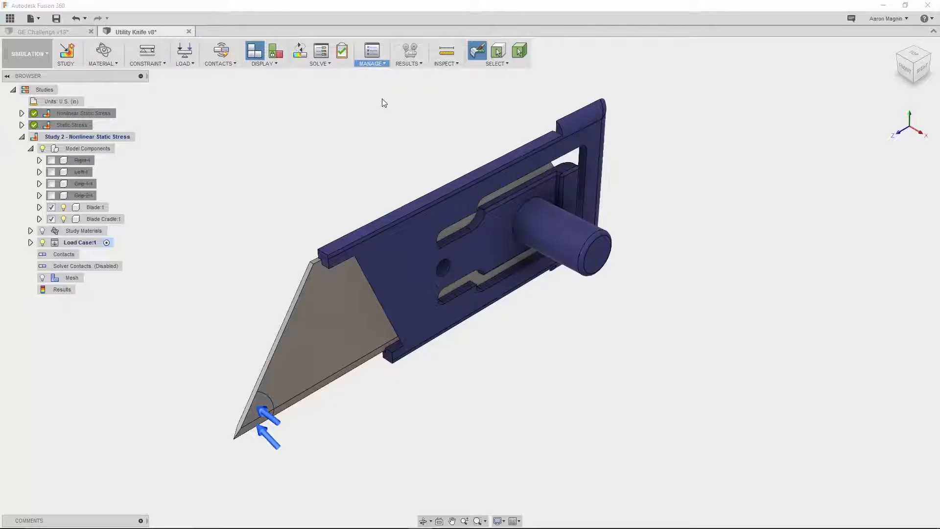
pyautogui.click(263, 371)
pyautogui.press('Return')
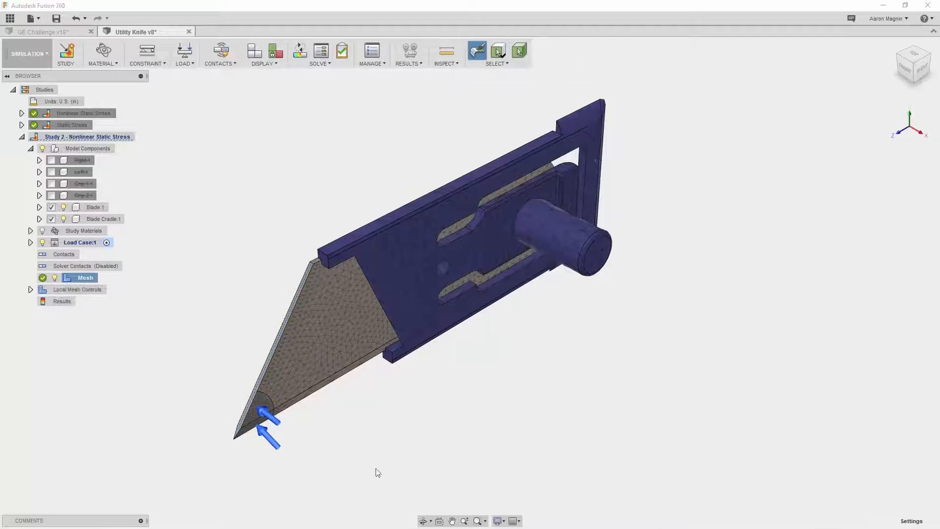
# View the Nonlinear Static Stress displacement at step 1, and plot the transient Stress (Von Mises), Max. result
pyautogui.scroll(3, 299, 458)
pyautogui.scroll(3, 299, 458)
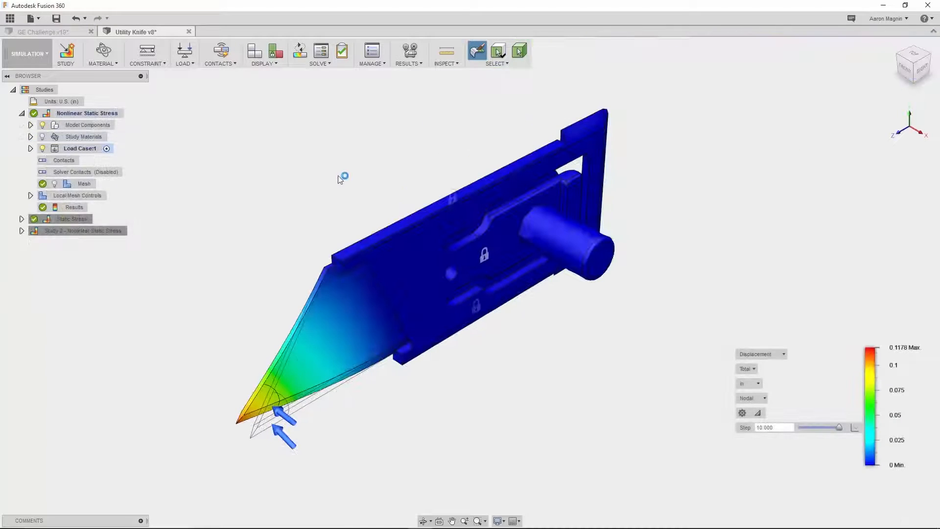
pyautogui.moveTo(837, 428)
pyautogui.mouseDown()
pyautogui.moveTo(801, 428)
pyautogui.moveTo(845, 431)
pyautogui.mouseUp()
pyautogui.click(853, 426)
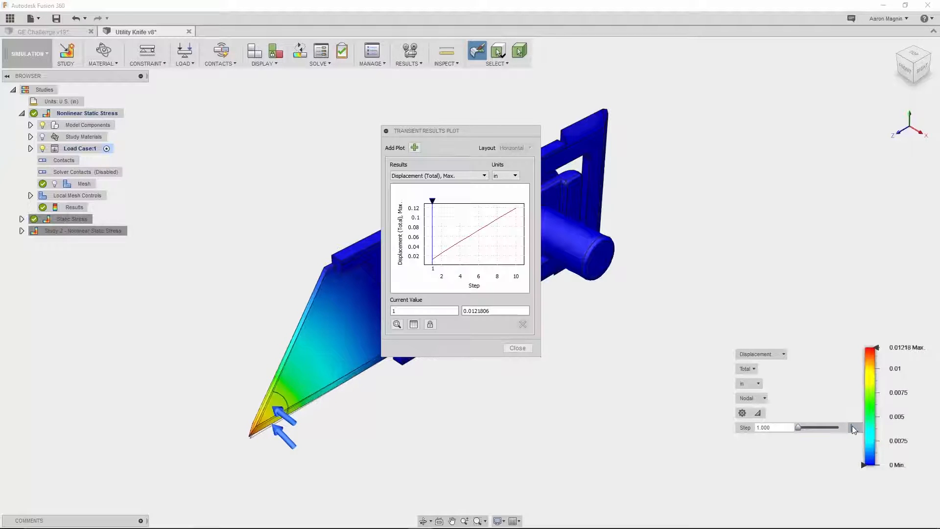
pyautogui.click(479, 178)
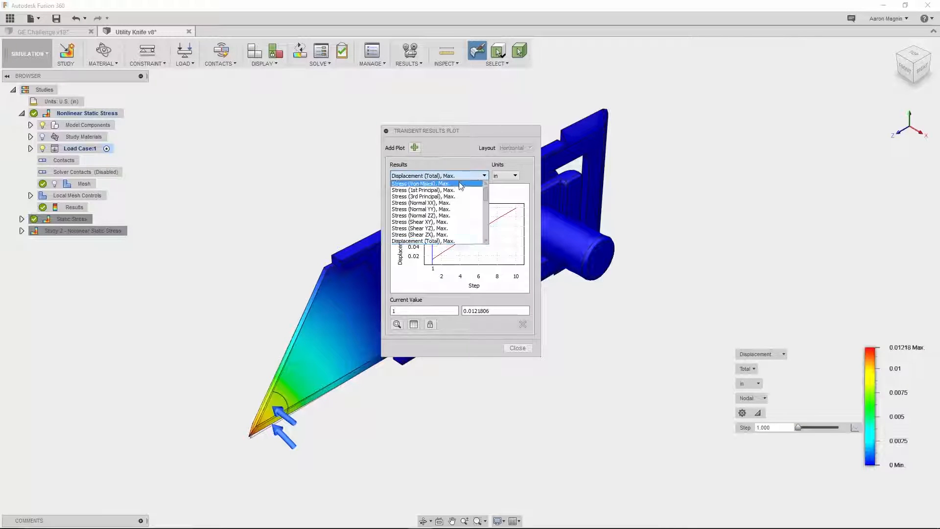
pyautogui.click(461, 187)
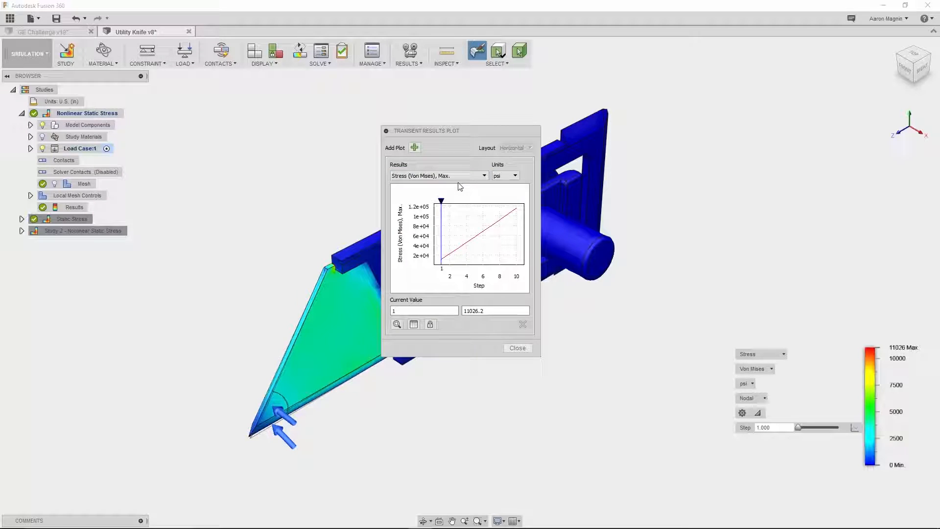
pyautogui.click(522, 350)
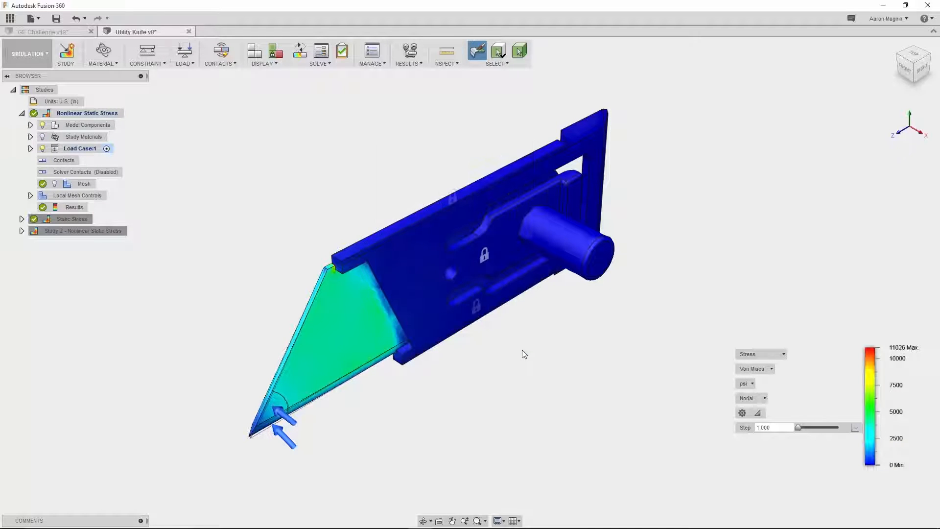
# Probe the Von Mises stress at four points down the blade surface with Surface Probes
pyautogui.click(446, 63)
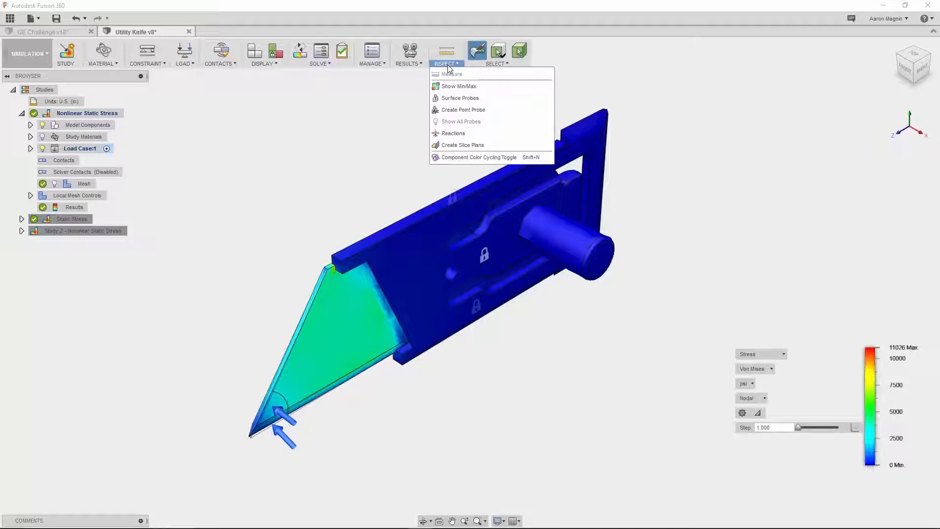
pyautogui.click(450, 98)
pyautogui.click(331, 286)
pyautogui.click(321, 324)
pyautogui.click(308, 358)
pyautogui.click(297, 387)
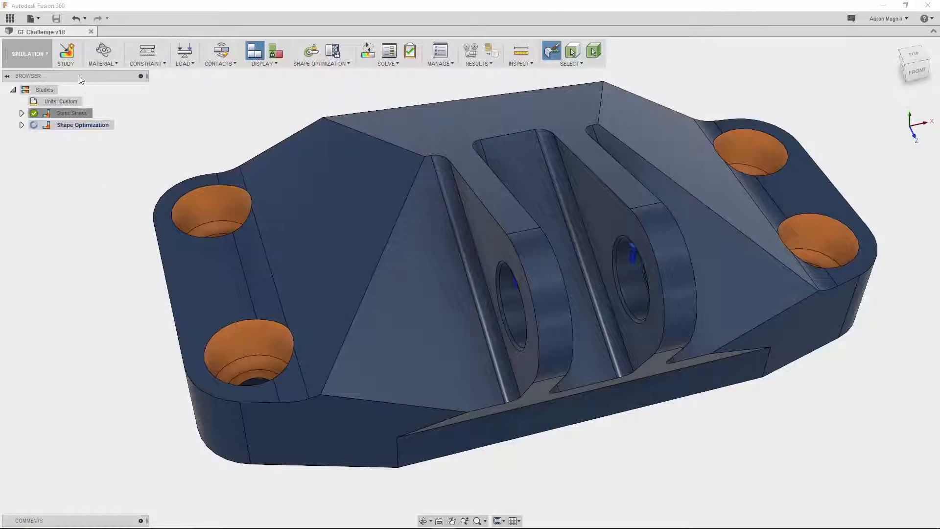
# Create a new Shape Optimization (Preview) study for the GE Challenge bracket
pyautogui.click(71, 59)
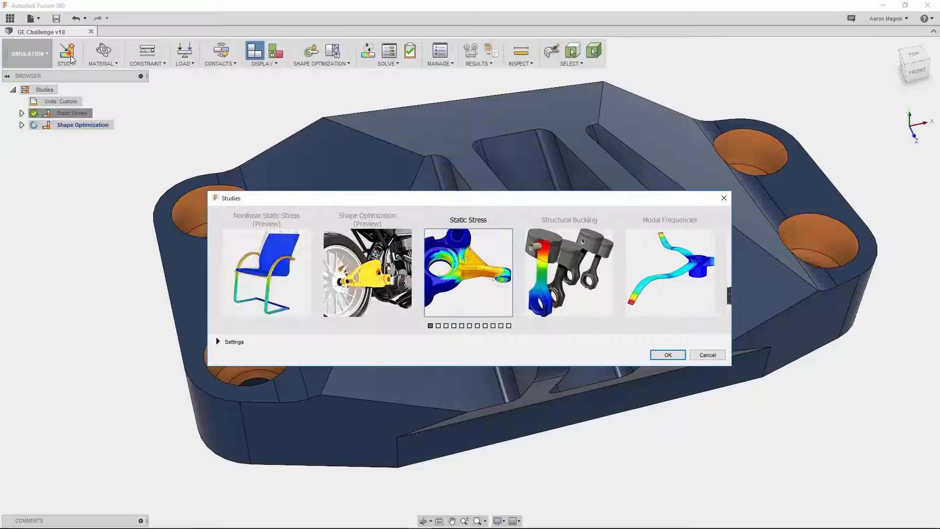
pyautogui.scroll(-3, 490, 284)
pyautogui.scroll(-5, 490, 284)
pyautogui.scroll(-2, 490, 284)
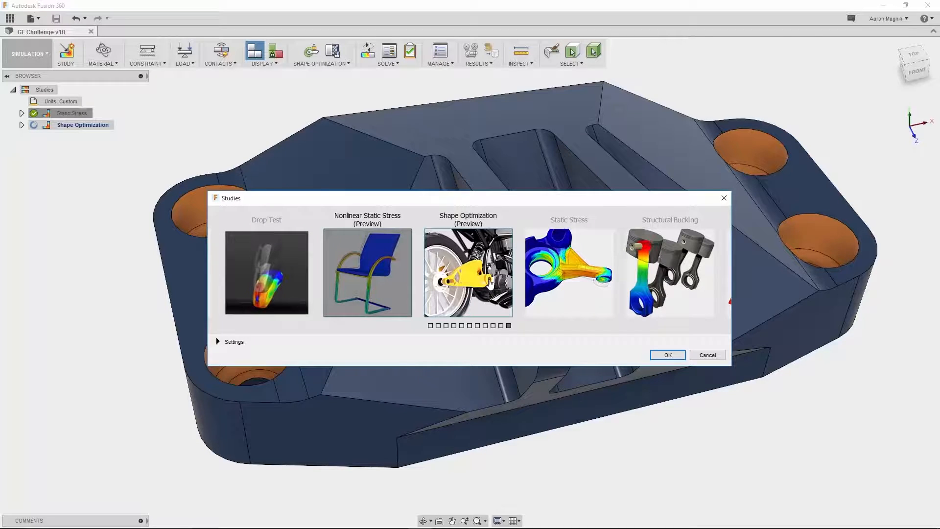
pyautogui.click(656, 358)
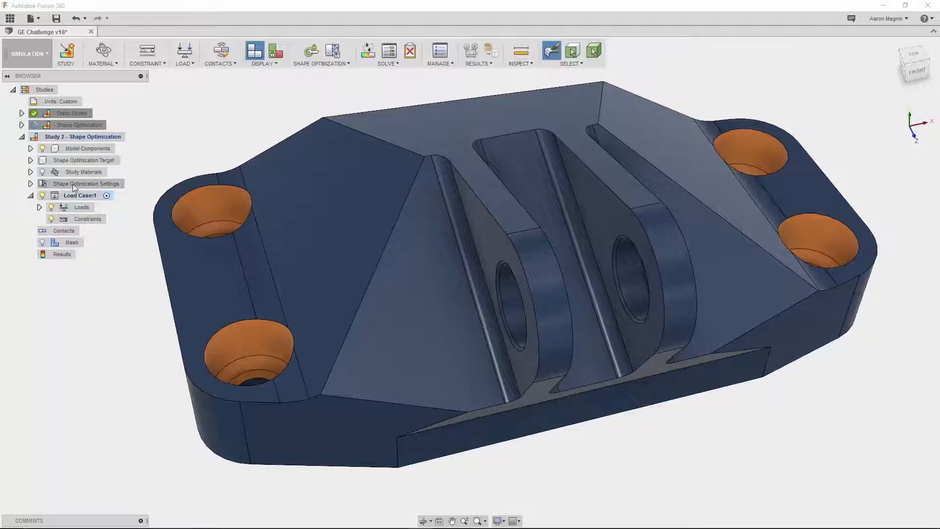
# Set the shape optimization's Target Mass objective to less than or equal to 20 %
pyautogui.click(30, 184)
pyautogui.doubleClick(68, 196)
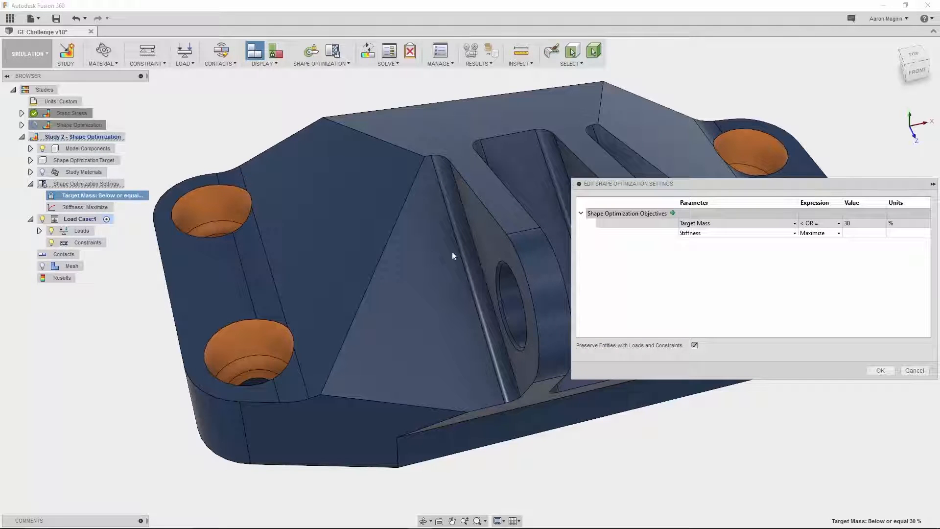
pyautogui.doubleClick(853, 224)
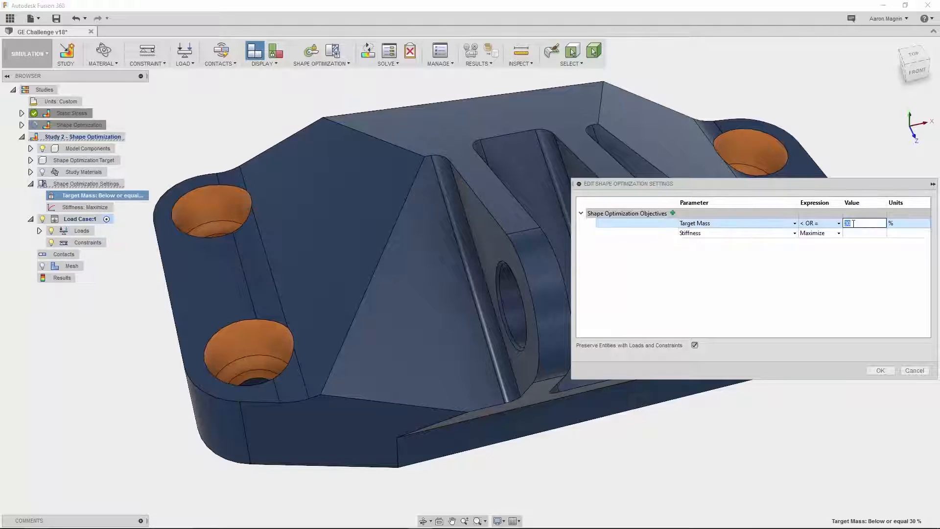
pyautogui.write('20')
pyautogui.click(880, 370)
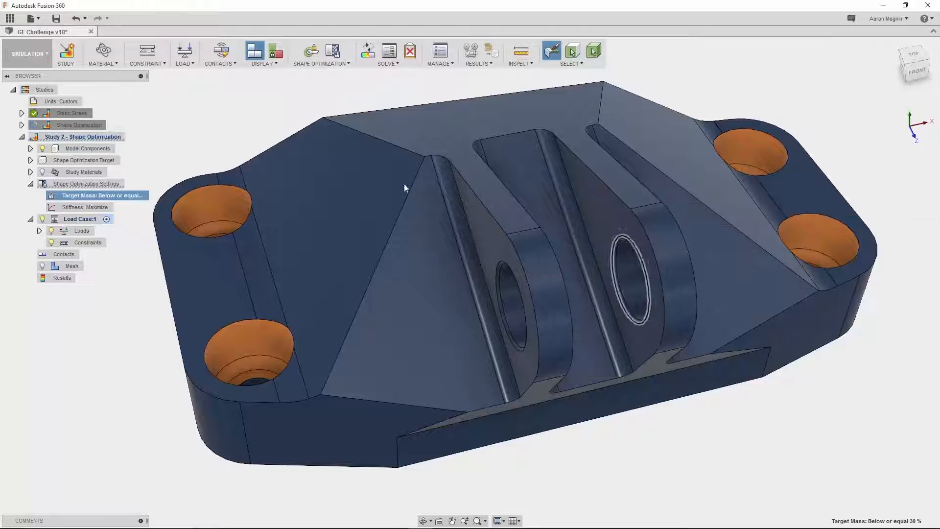
# Preserve a cylindrical region around the bracket's rear-left bolt hole, about 31.9 mm long with a radius of about 14.4 mm
pyautogui.click(312, 50)
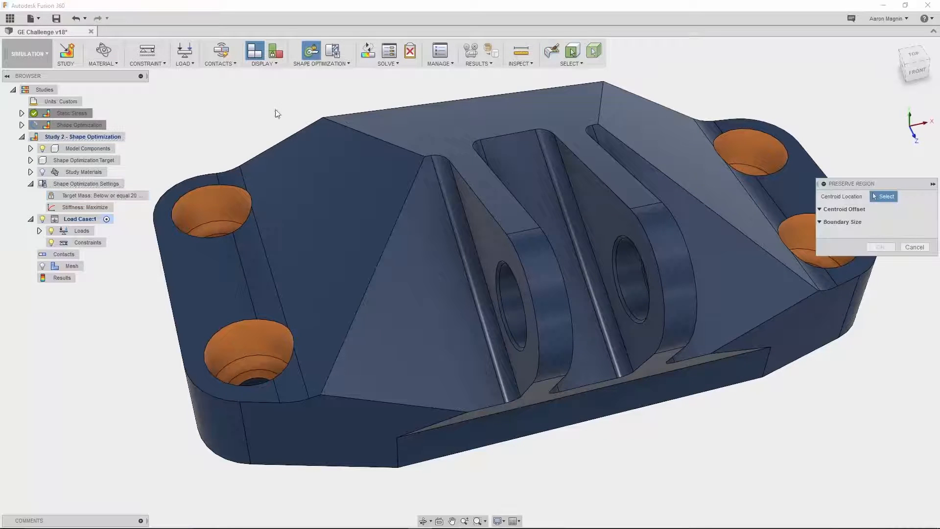
pyautogui.click(220, 195)
pyautogui.moveTo(218, 257); pyautogui.dragTo(221, 302)
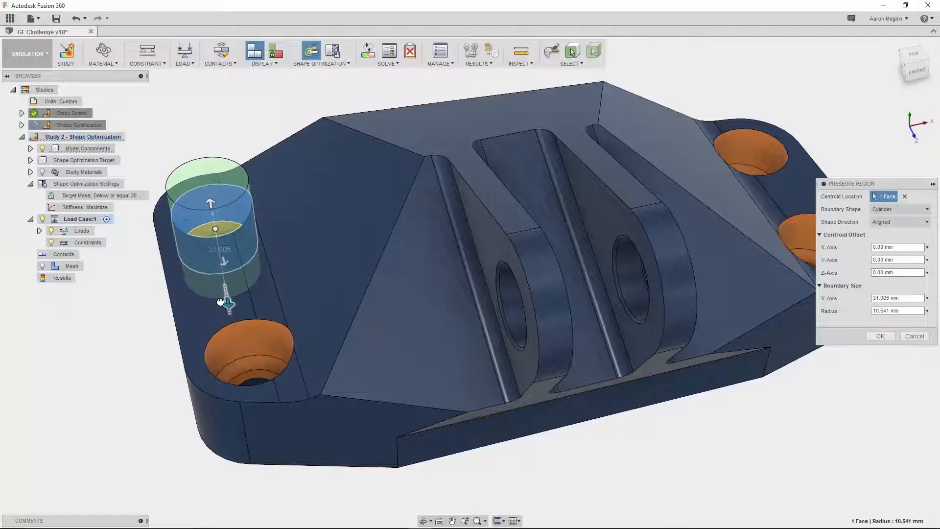
pyautogui.moveTo(231, 262); pyautogui.dragTo(230, 269)
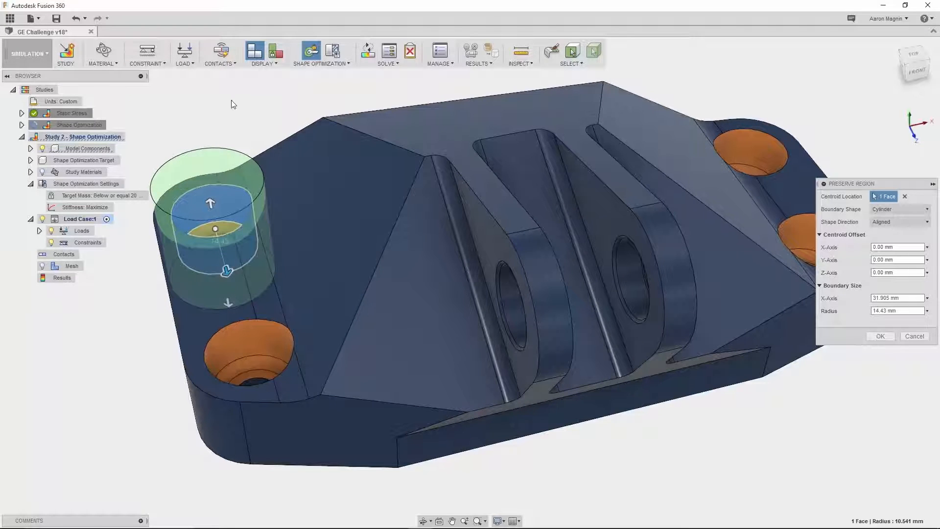
pyautogui.press('Return')
pyautogui.click(310, 52)
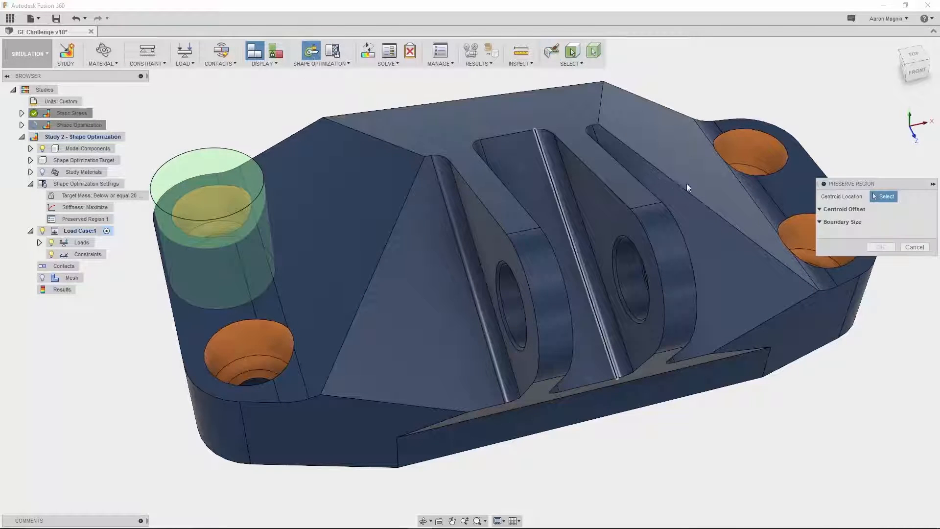
pyautogui.click(784, 189)
pyautogui.click(880, 209)
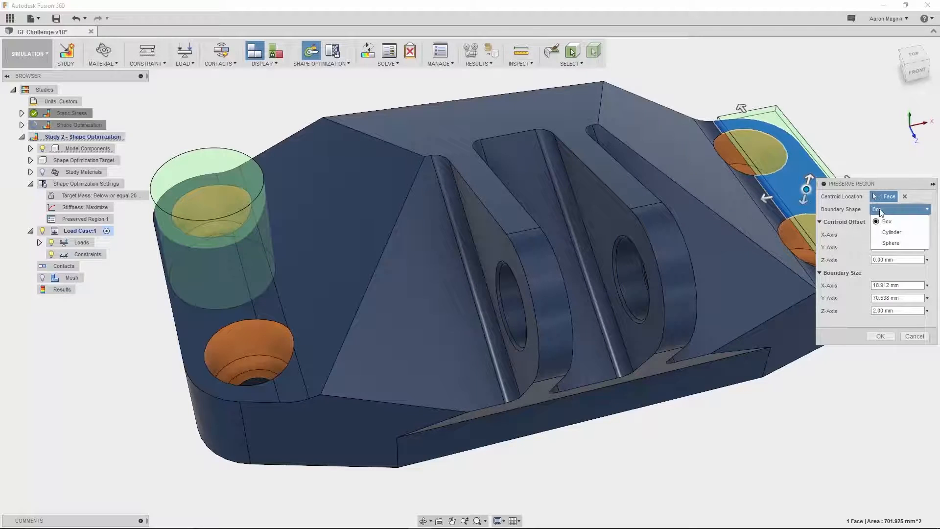
pyautogui.click(879, 209)
pyautogui.click(911, 335)
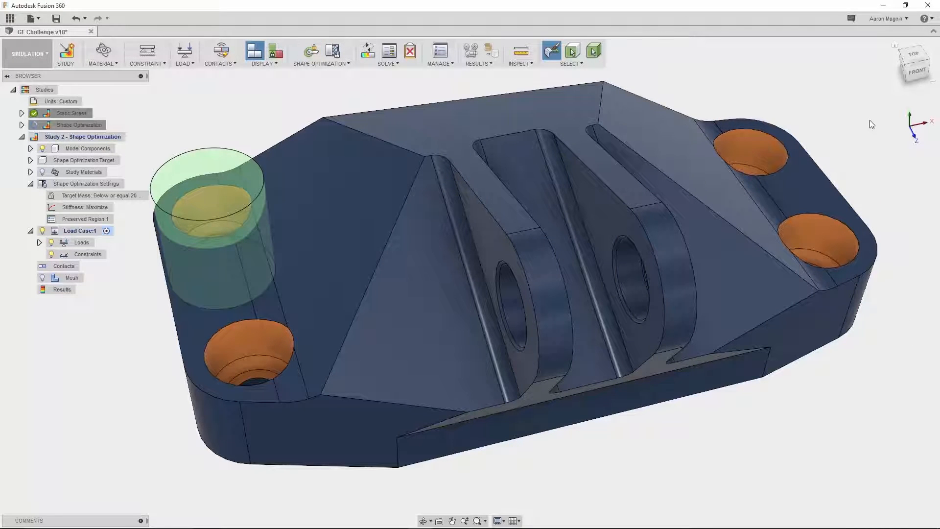
# Browse the simulation Getting Started guide's study videos and tutorials, and close it
pyautogui.click(918, 20)
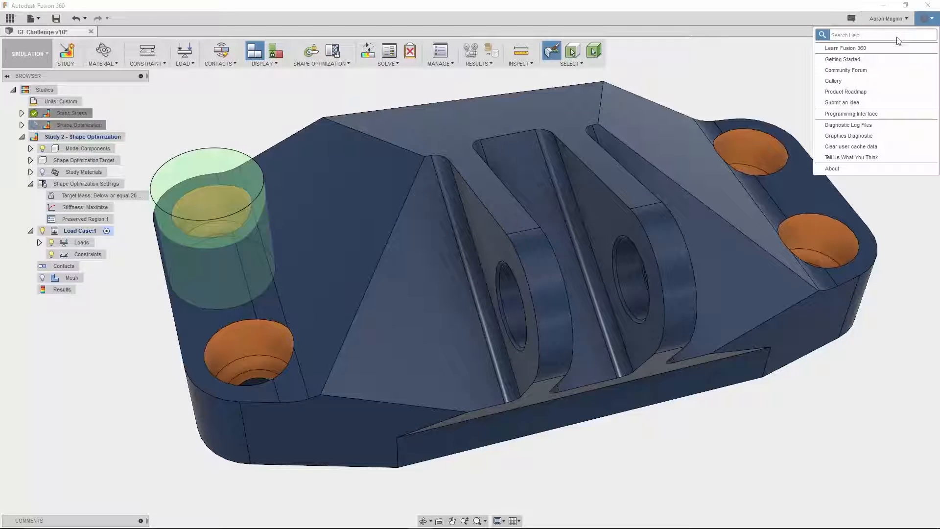
pyautogui.click(872, 59)
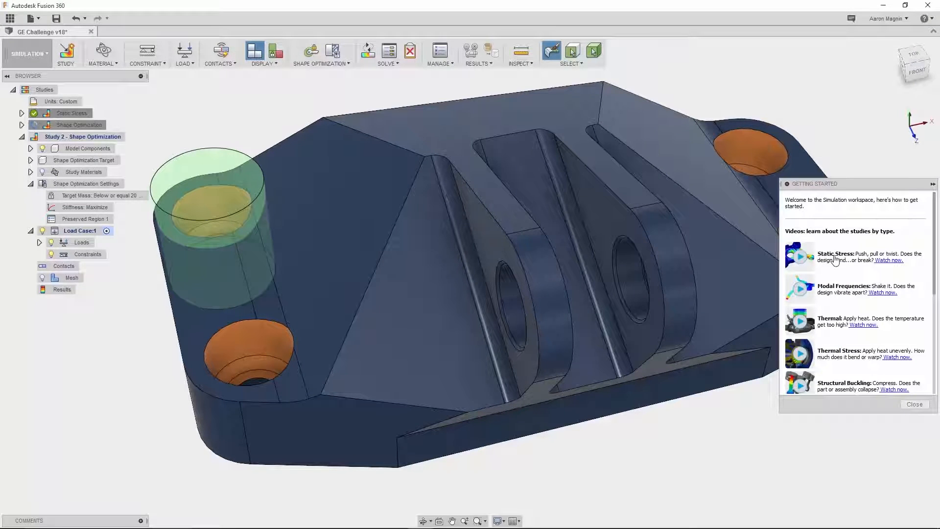
pyautogui.scroll(-2, 838, 365)
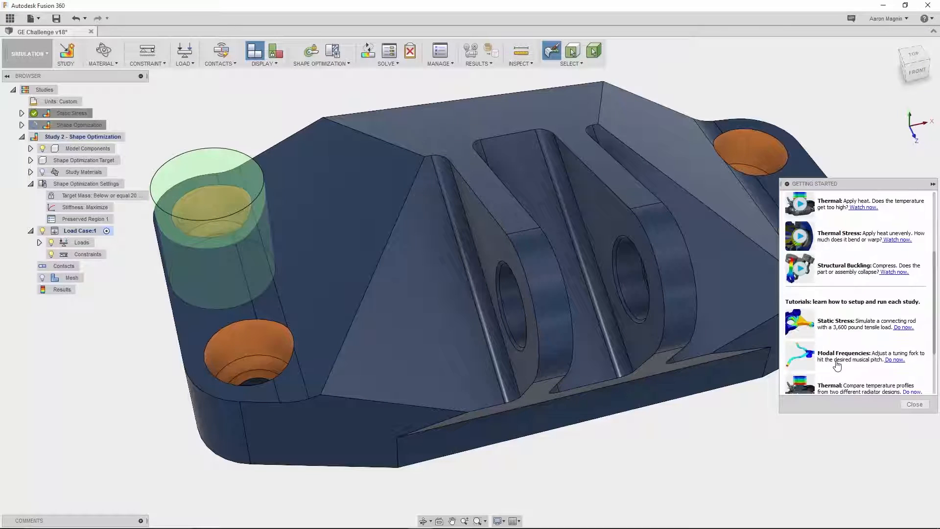
pyautogui.scroll(-2, 837, 365)
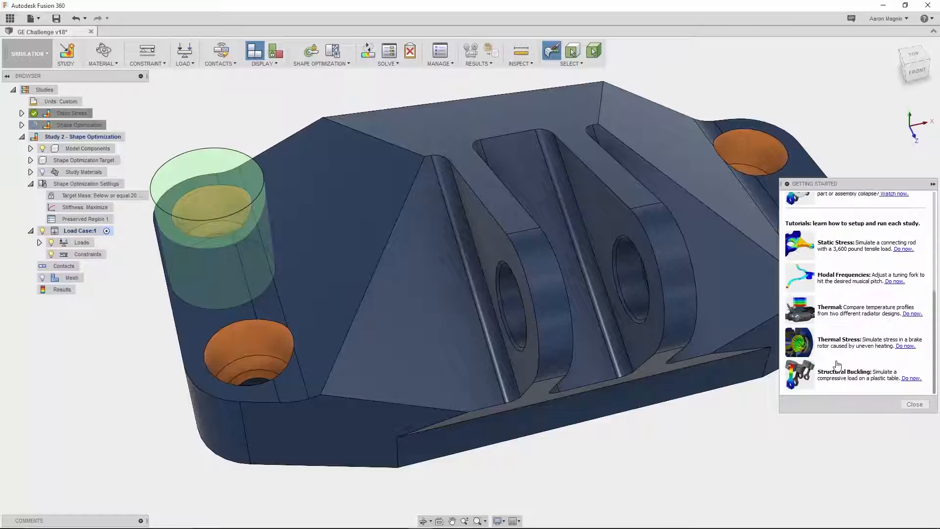
pyautogui.click(912, 404)
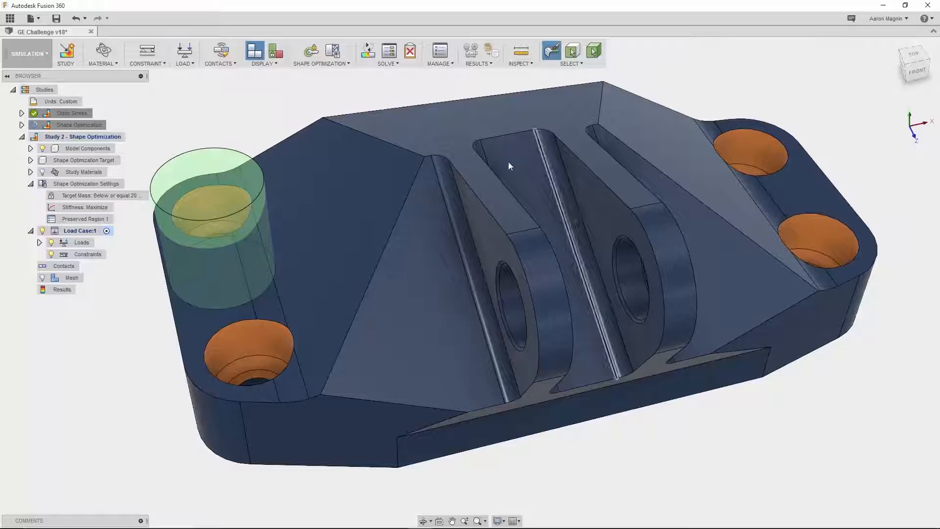
# Load the completed cloud results for GE Challenge: Shape Optimization and promote the optimized shape
pyautogui.click(391, 52)
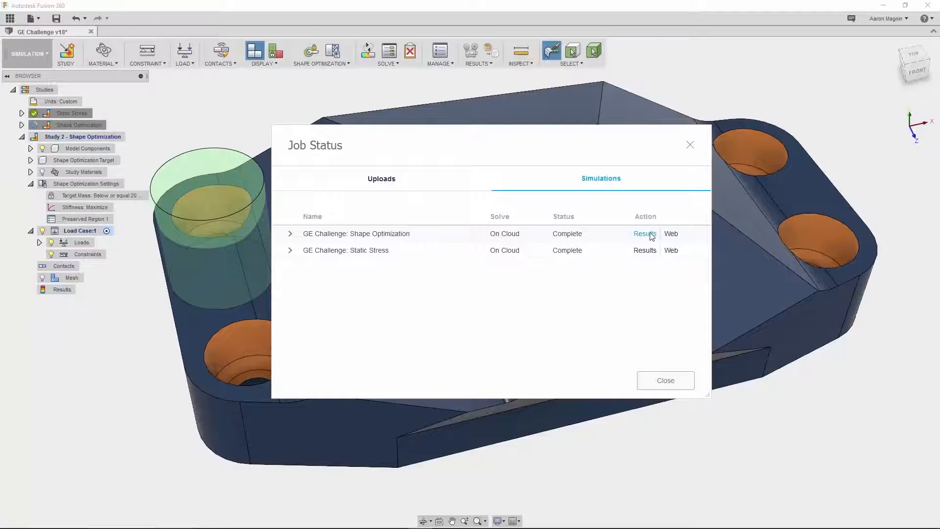
pyautogui.click(645, 234)
pyautogui.moveTo(869, 406)
pyautogui.mouseDown()
pyautogui.moveTo(863, 460)
pyautogui.moveTo(867, 397)
pyautogui.moveTo(868, 406)
pyautogui.mouseUp()
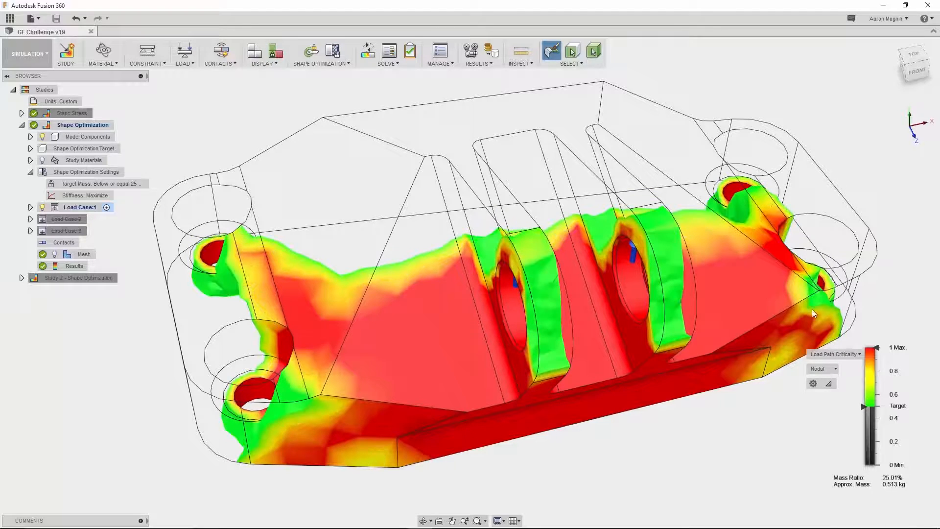
pyautogui.click(491, 50)
pyautogui.click(880, 233)
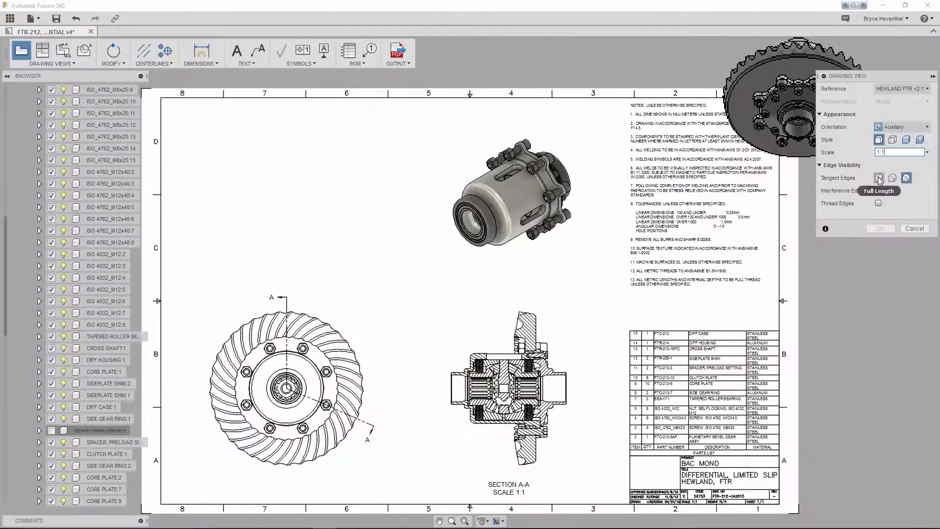
# Place the auxiliary differential view at 1:1 with full-length tangent edges and dimension its vertical distance and outer bolt spacing
pyautogui.click(879, 177)
pyautogui.click(285, 187)
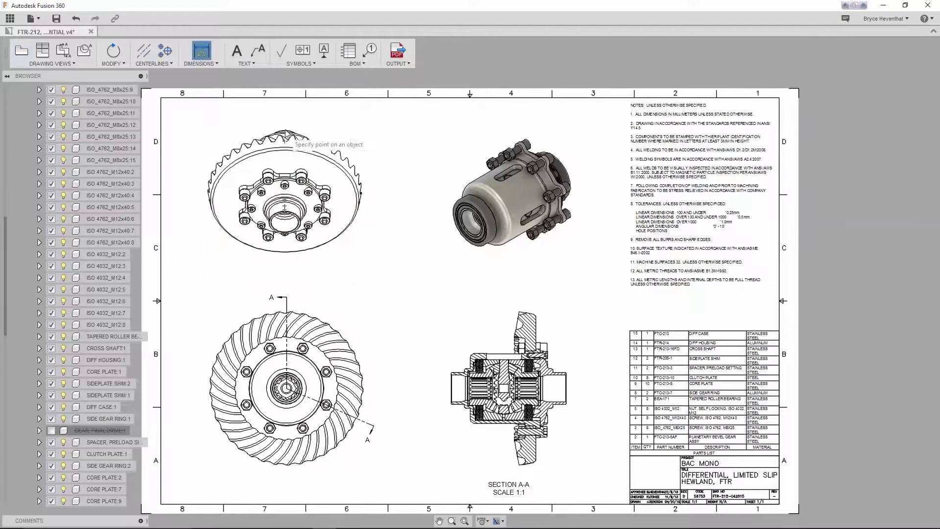
pyautogui.click(286, 131)
pyautogui.click(401, 161)
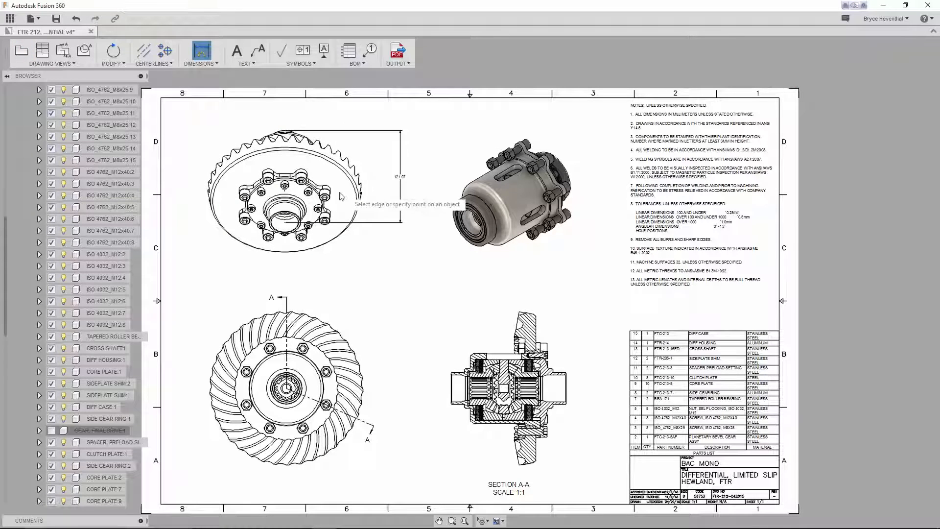
pyautogui.click(324, 197)
pyautogui.click(244, 197)
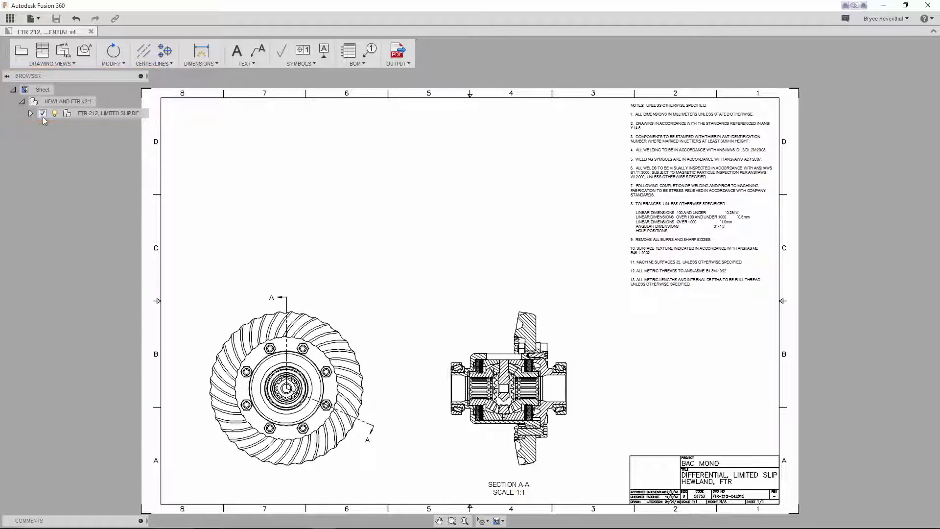
pyautogui.click(31, 114)
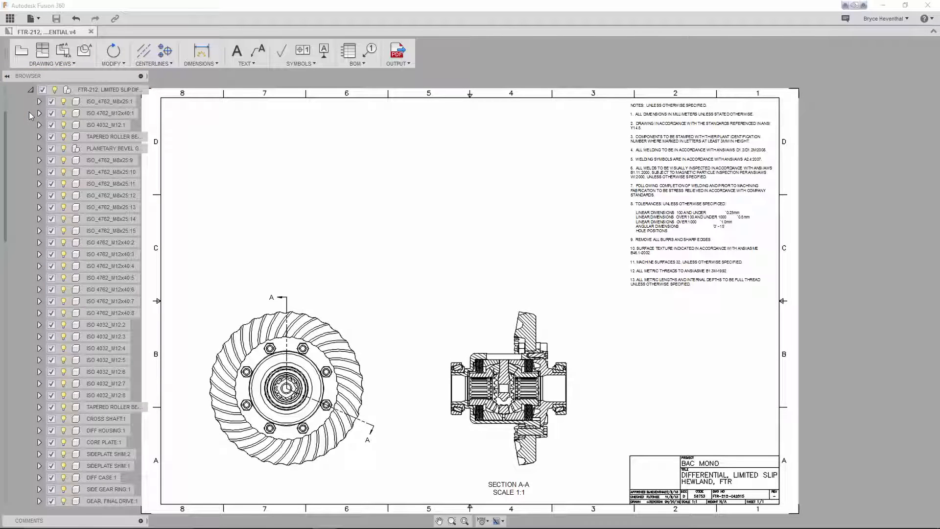
pyautogui.click(31, 90)
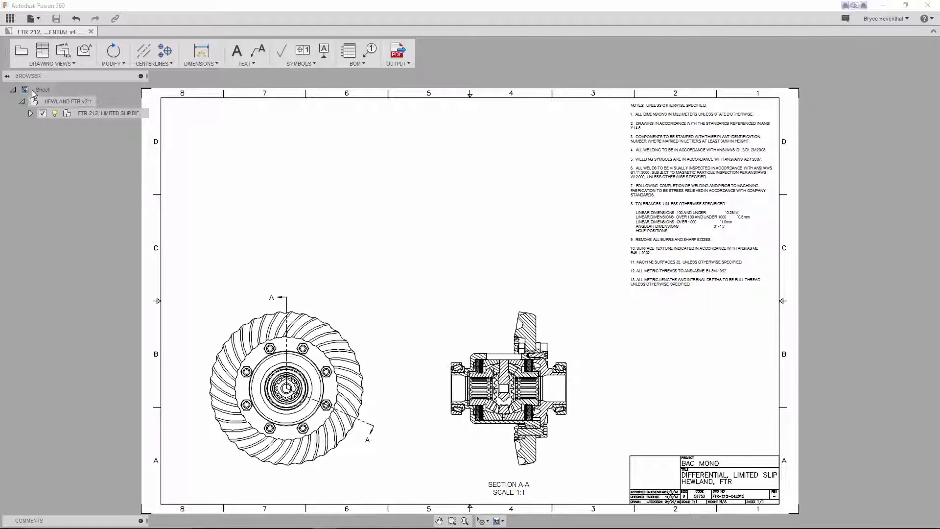
# Place a TOP base view above the front view, using reference HEWLAND FTR v2:1 at 1:1 scale
pyautogui.click(22, 54)
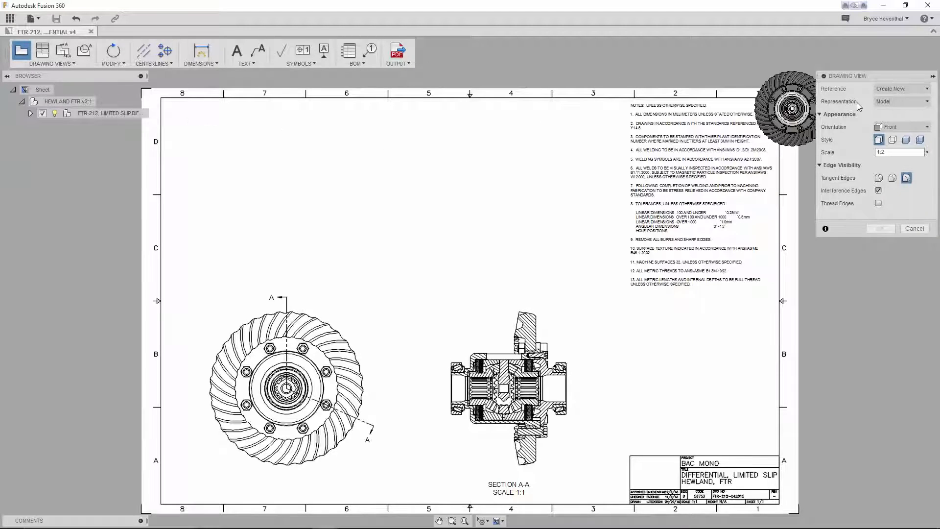
pyautogui.click(889, 89)
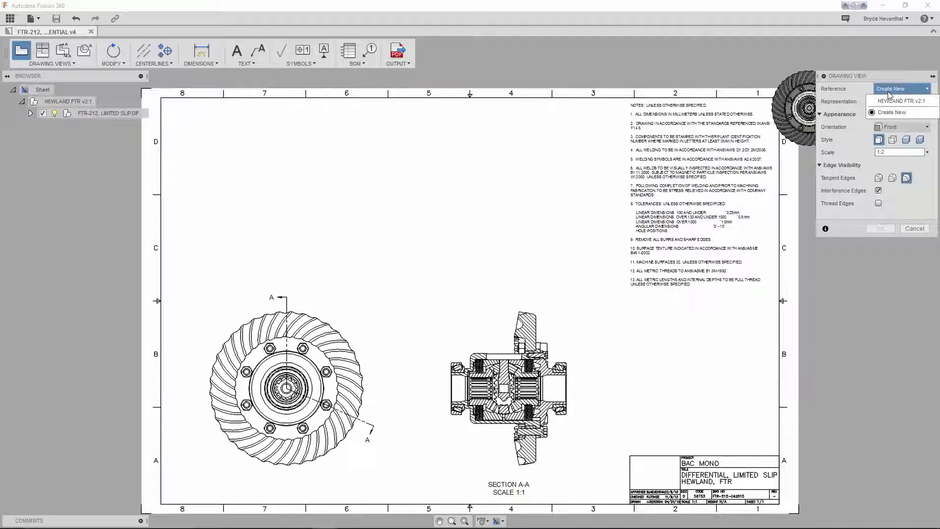
pyautogui.click(894, 102)
pyautogui.click(901, 127)
pyautogui.click(888, 140)
pyautogui.click(927, 152)
pyautogui.click(900, 162)
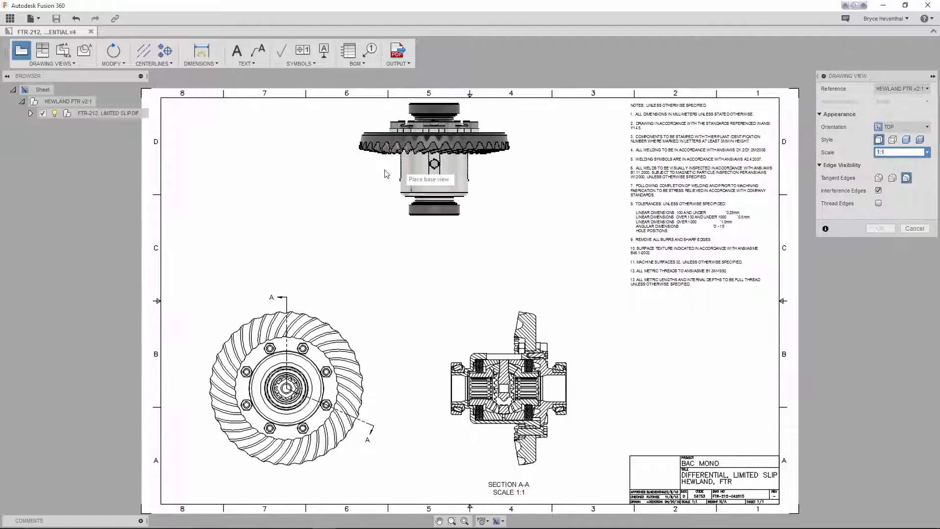
pyautogui.click(284, 208)
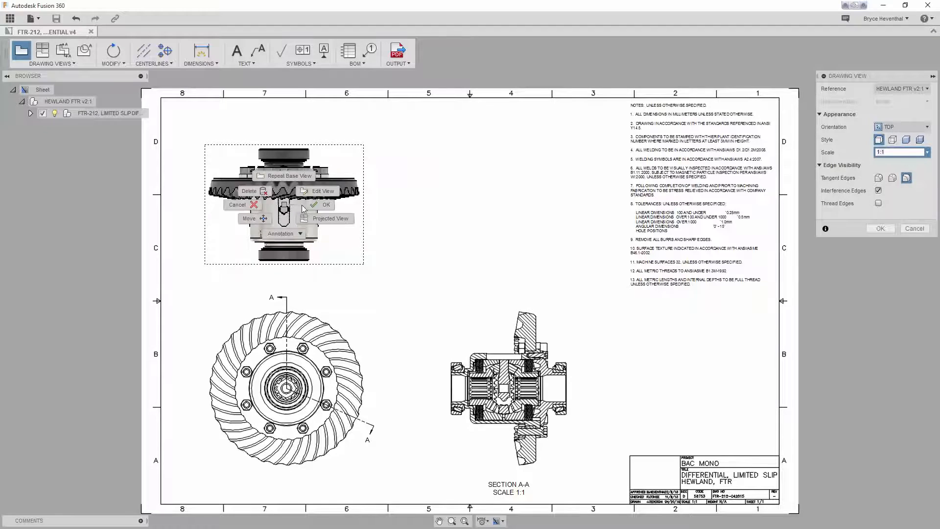
pyautogui.press('Return')
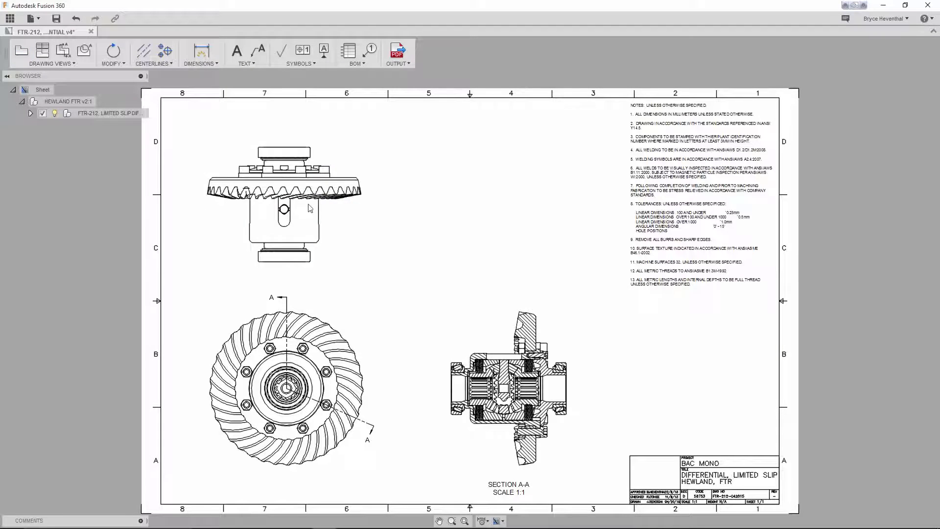
# Exclude both TAPERED ROLLER BEARING components from the HEWLAND FTR v2:1 reference
pyautogui.click(31, 113)
pyautogui.click(52, 137)
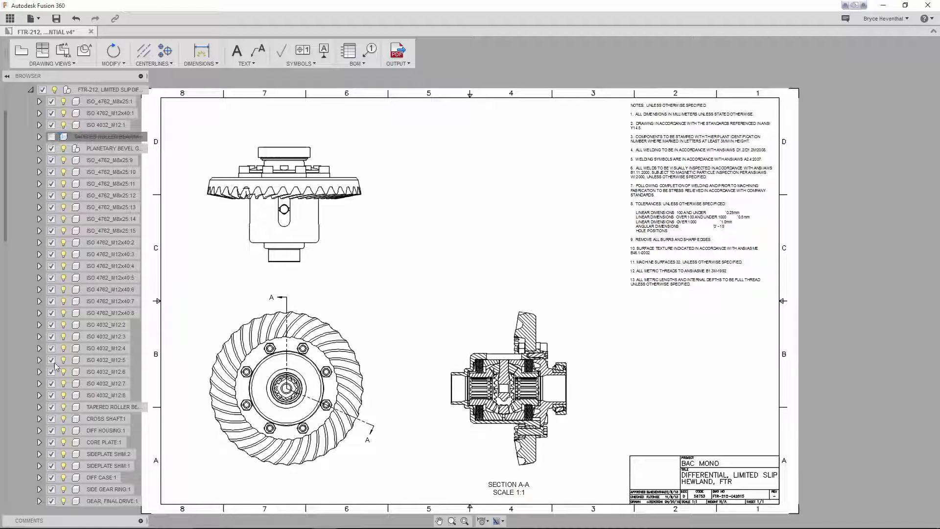
pyautogui.click(52, 407)
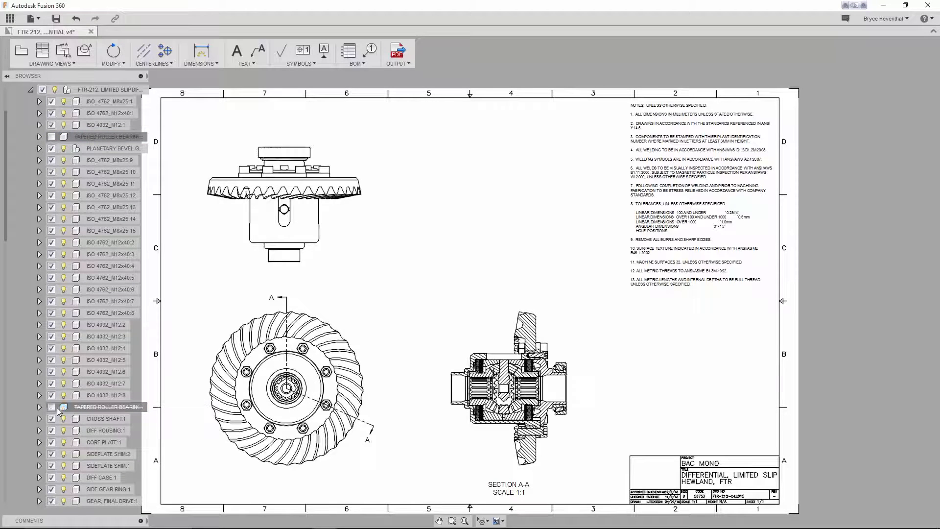
pyautogui.click(31, 90)
# Place a shaded NE Isometric base view at 1:1 scale above the section view, using a new reference
pyautogui.click(21, 50)
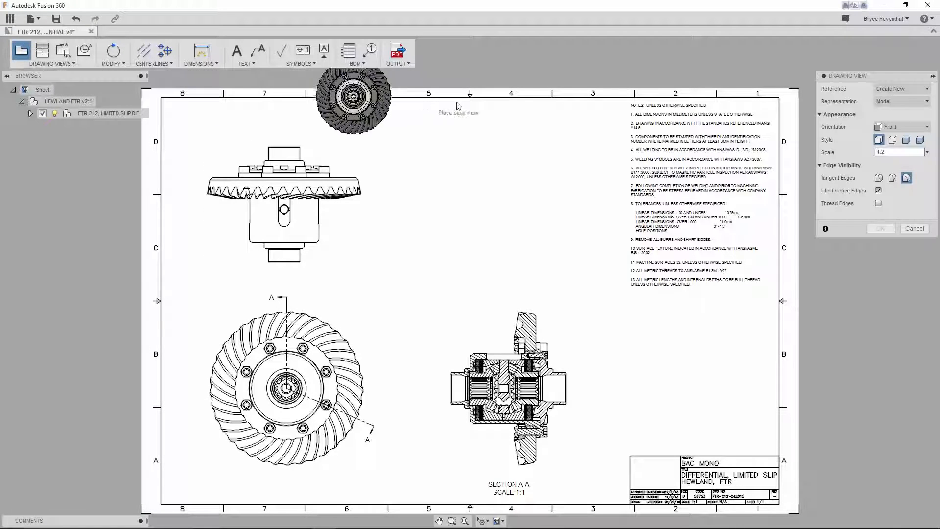
pyautogui.click(904, 127)
pyautogui.click(901, 254)
pyautogui.click(906, 139)
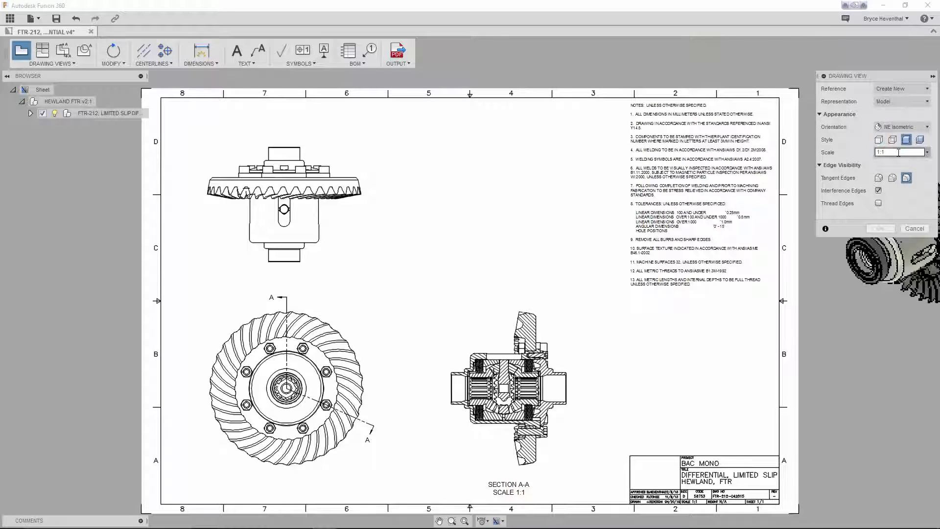
pyautogui.click(511, 199)
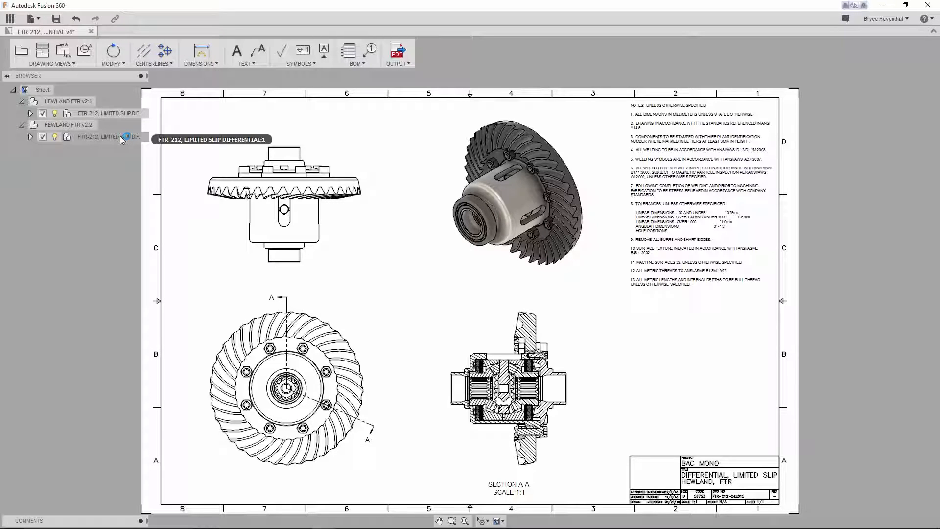
# Add a parts list for the shaded isometric view directly above the title block
pyautogui.click(346, 54)
pyautogui.click(502, 210)
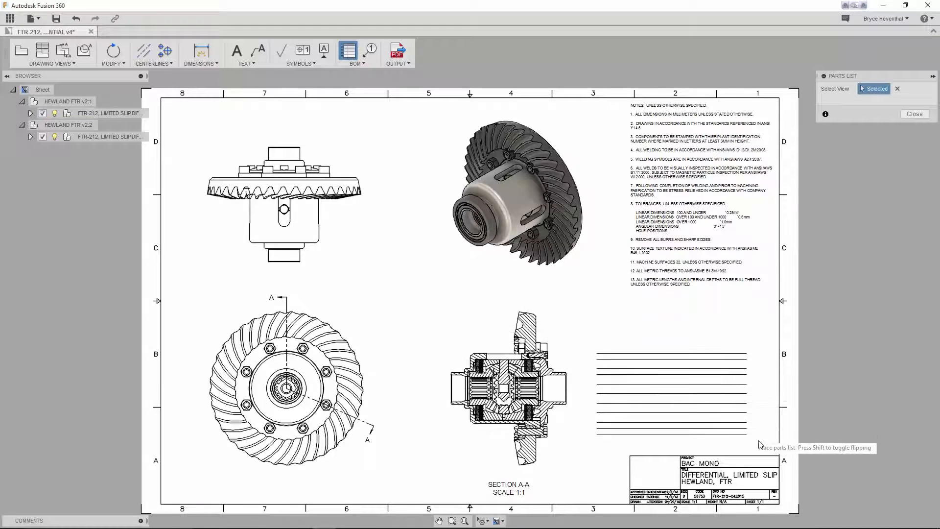
pyautogui.click(779, 454)
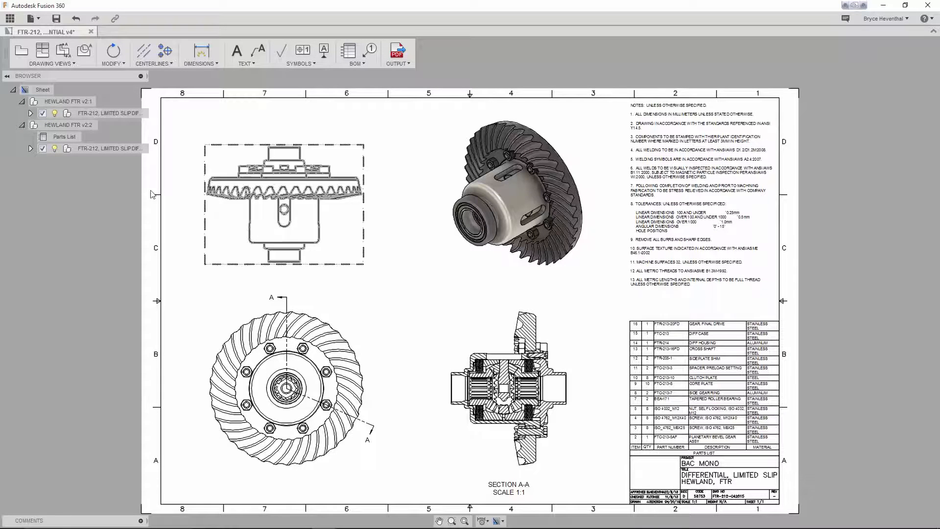
# Hide GEAR, FINAL DRIVE:1 in the HEWLAND FTR v2:2 reference and exclude it from that reference and its parts list
pyautogui.click(31, 149)
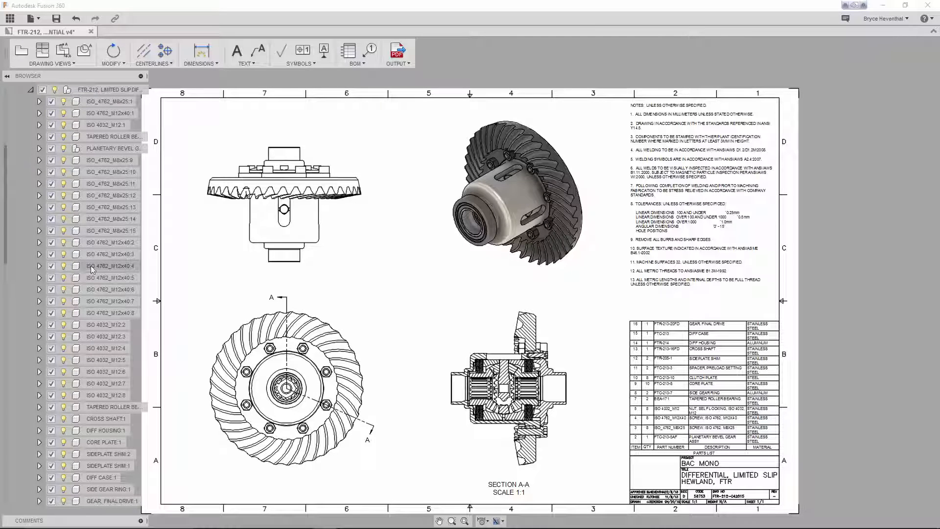
pyautogui.scroll(-2, 78, 343)
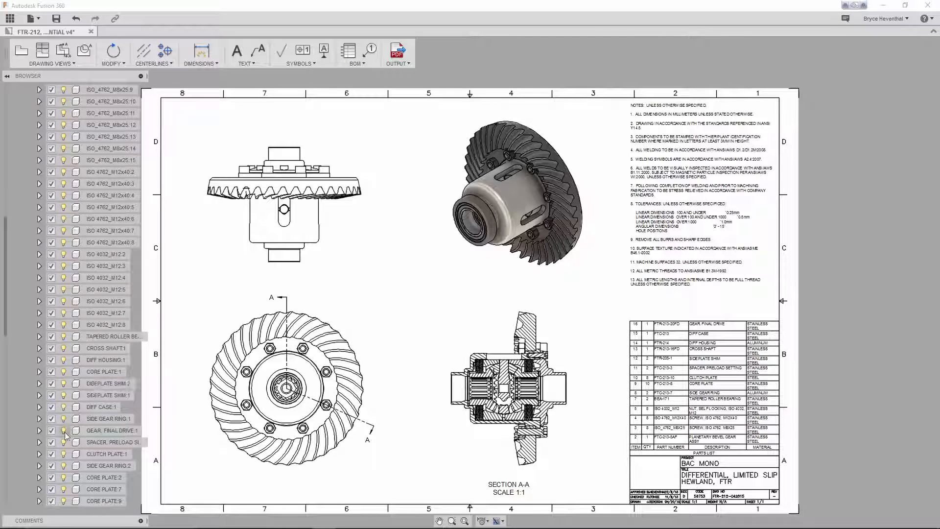
pyautogui.click(85, 431)
pyautogui.click(64, 431)
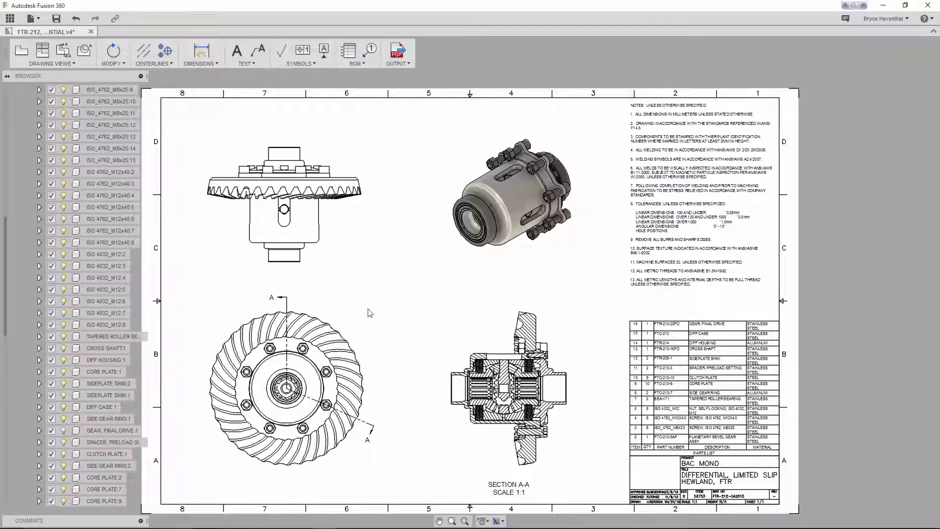
pyautogui.click(52, 431)
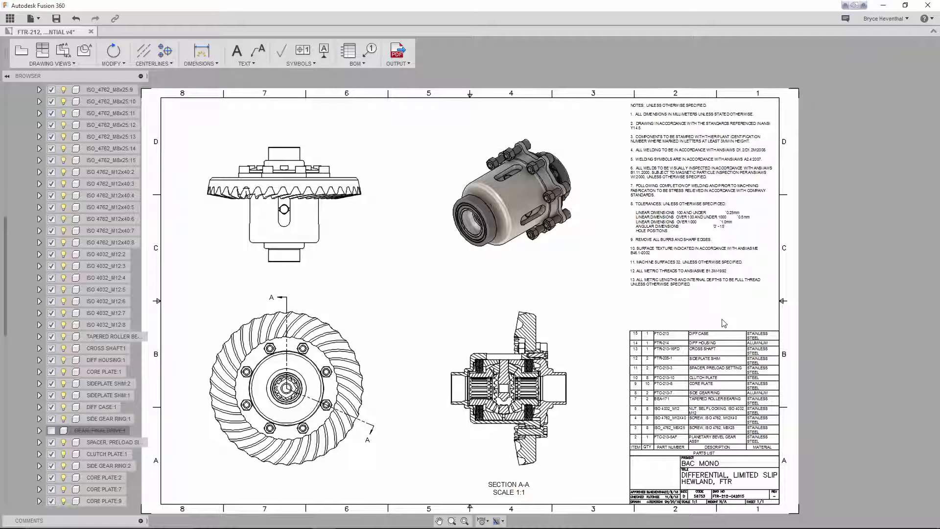
# Replace the view above the front gear view with an Auxiliary base view at 1:1 scale, using the HEWLAND FTR v2:1 reference
pyautogui.rightClick(293, 216)
pyautogui.click(288, 205)
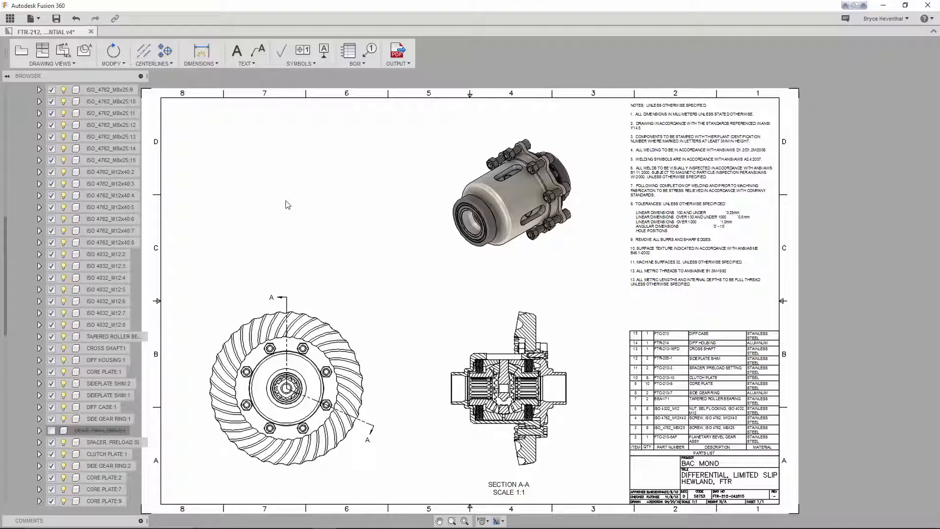
pyautogui.click(21, 51)
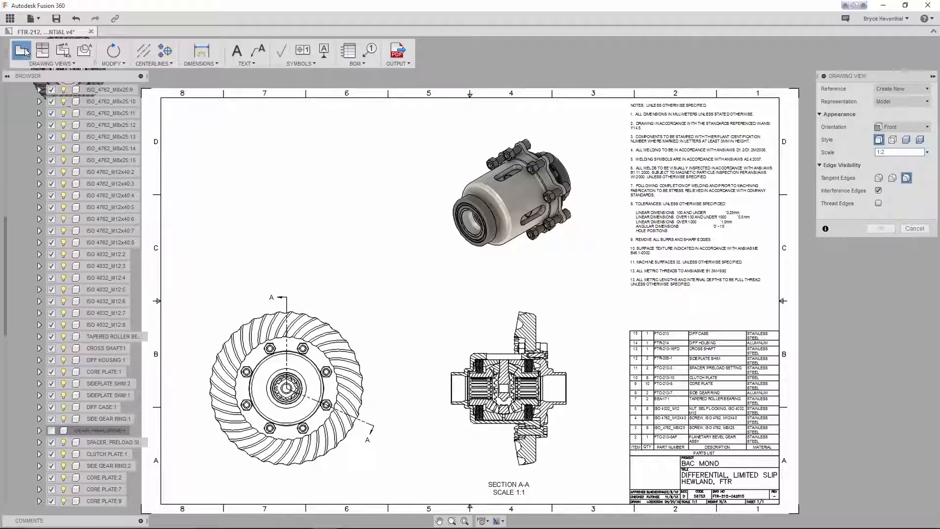
pyautogui.click(878, 88)
pyautogui.click(907, 102)
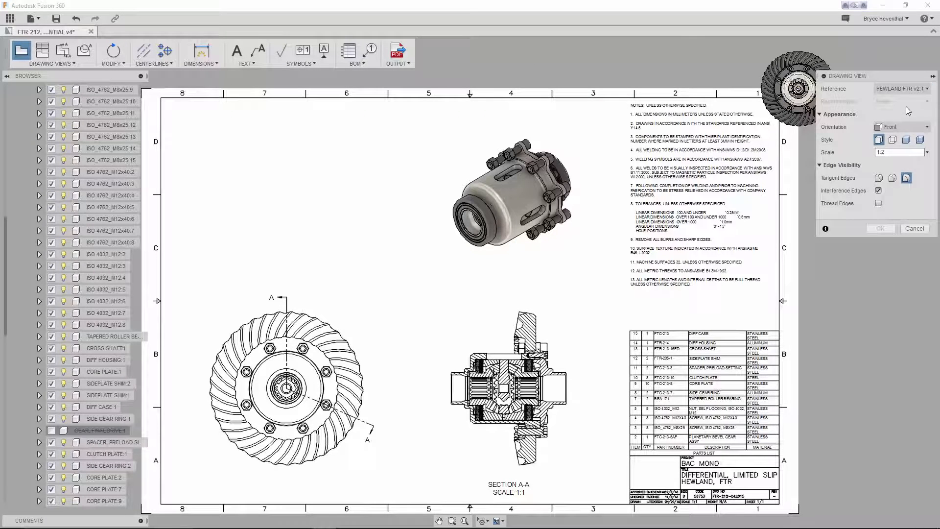
pyautogui.click(904, 127)
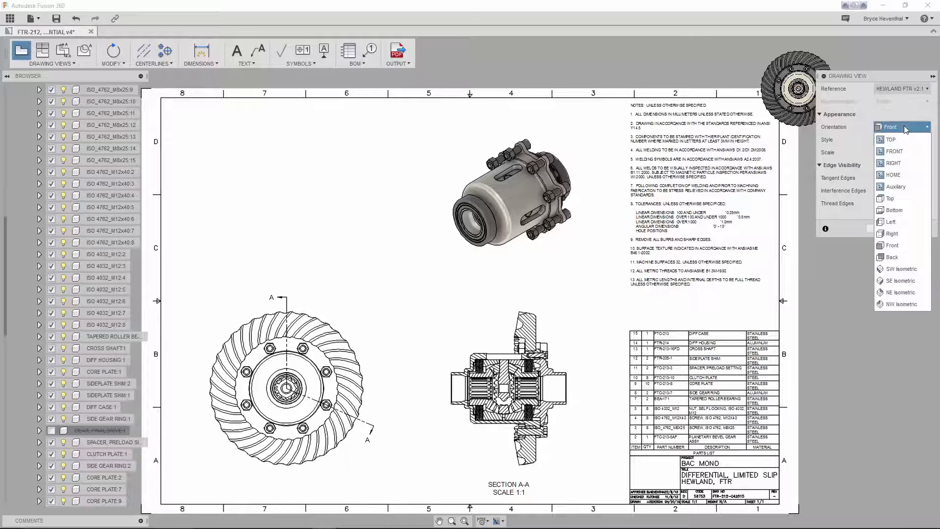
pyautogui.click(903, 189)
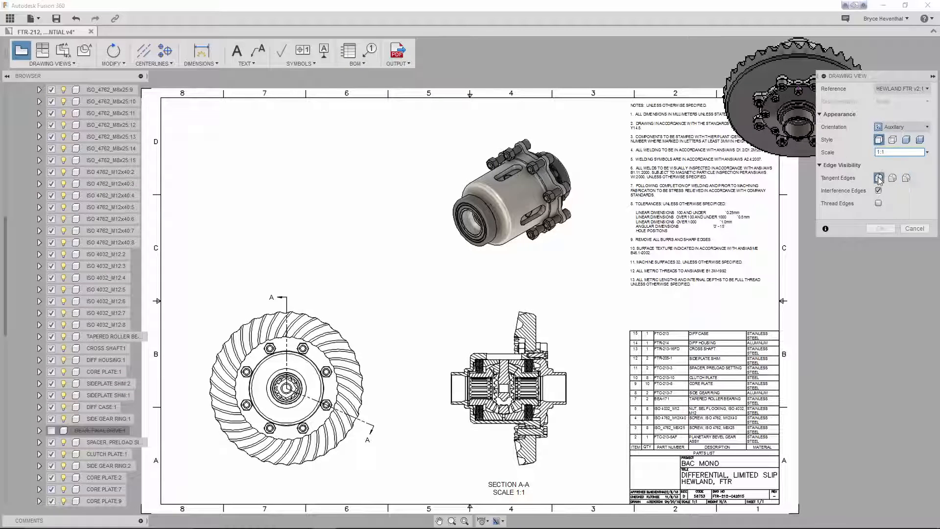
pyautogui.click(286, 184)
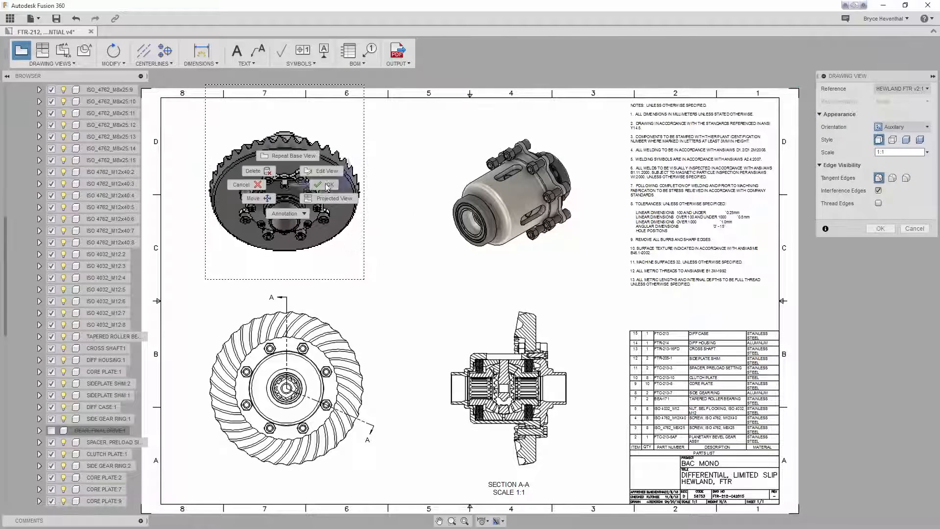
pyautogui.click(323, 186)
# Dimension the auxiliary view vertically from the hub centre to the gear's upper edge and horizontally between the outermost flange screws
pyautogui.click(207, 52)
pyautogui.click(284, 222)
pyautogui.click(285, 131)
pyautogui.click(401, 163)
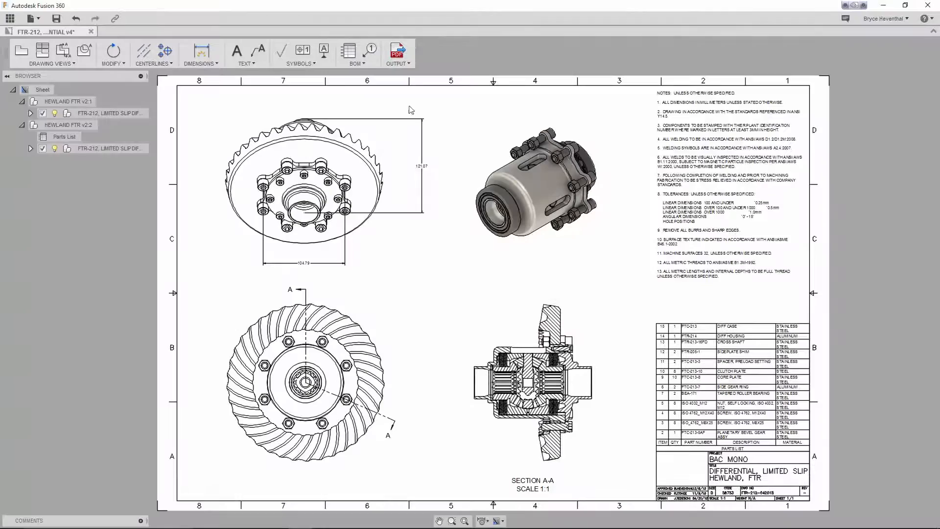
# Output the drawing's parts list to a file
pyautogui.click(397, 64)
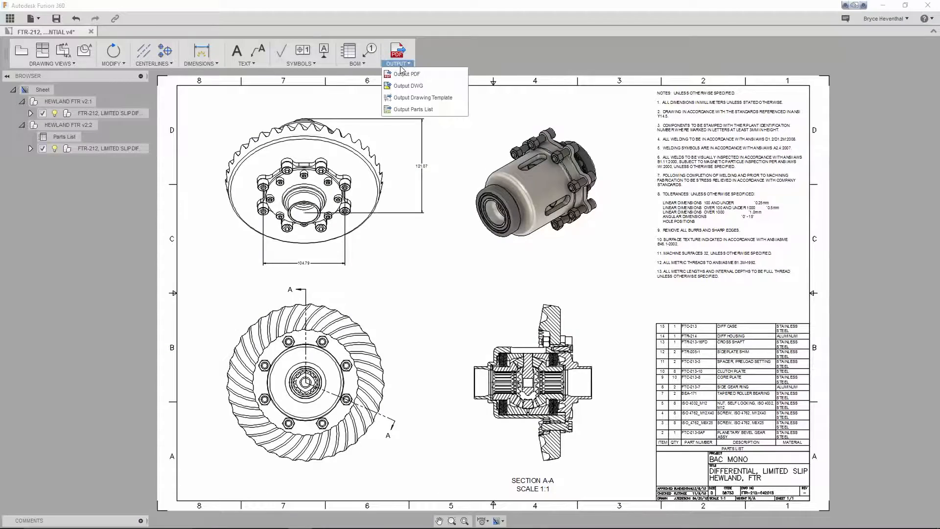
pyautogui.click(406, 109)
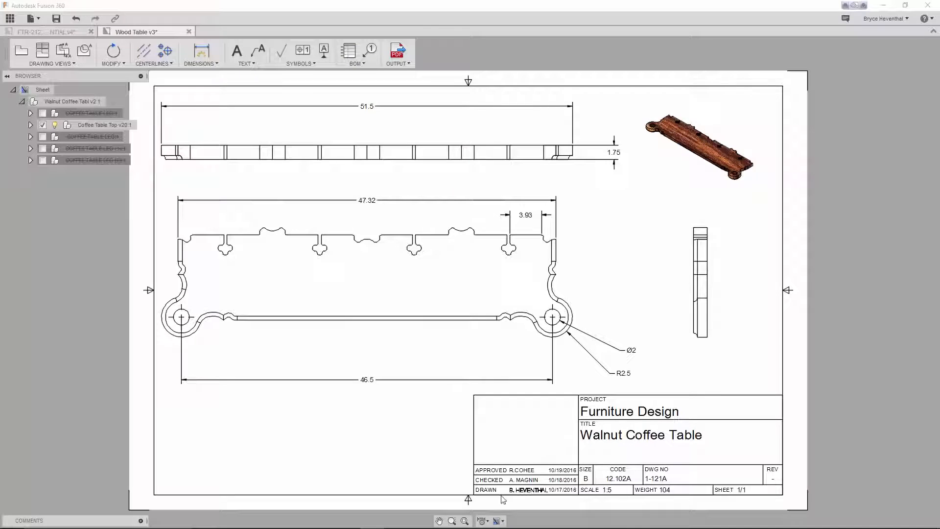
# Set the linear unit format of the Walnut Coffee Table drawing to Fractional
pyautogui.click(483, 522)
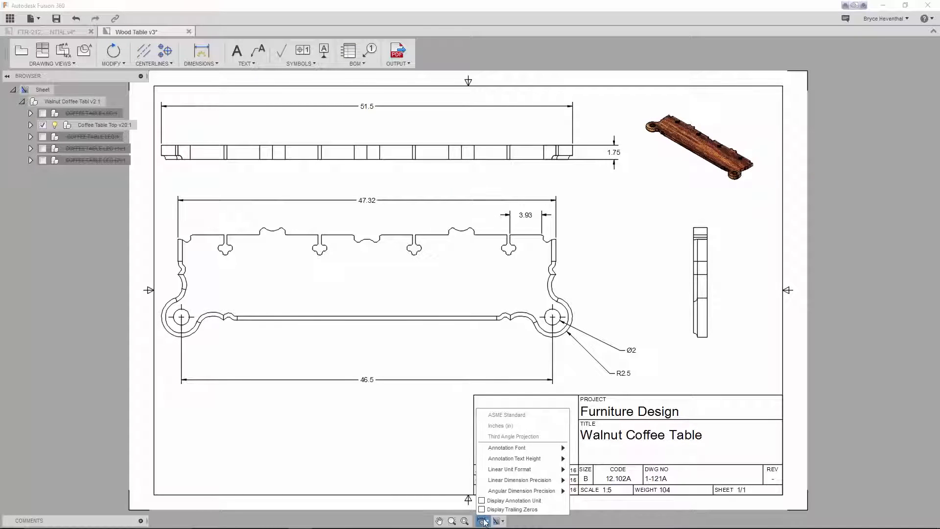
pyautogui.moveTo(504, 469)
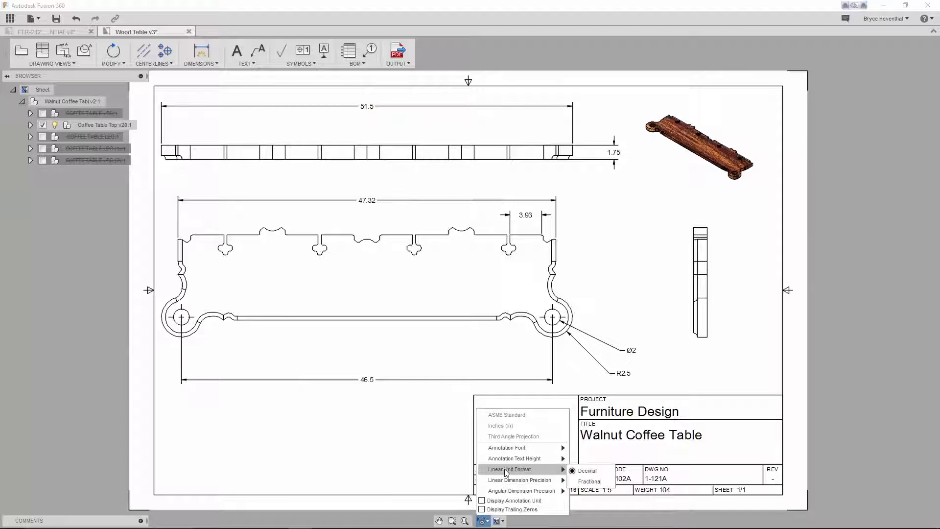
pyautogui.click(589, 482)
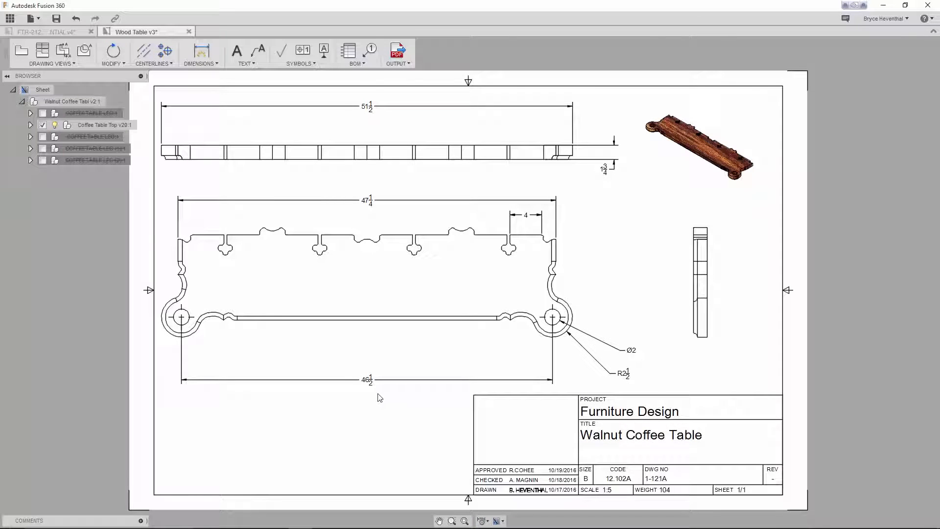
# Set the drawing's linear dimension precision to 1/16
pyautogui.click(482, 521)
pyautogui.moveTo(504, 479)
pyautogui.click(582, 479)
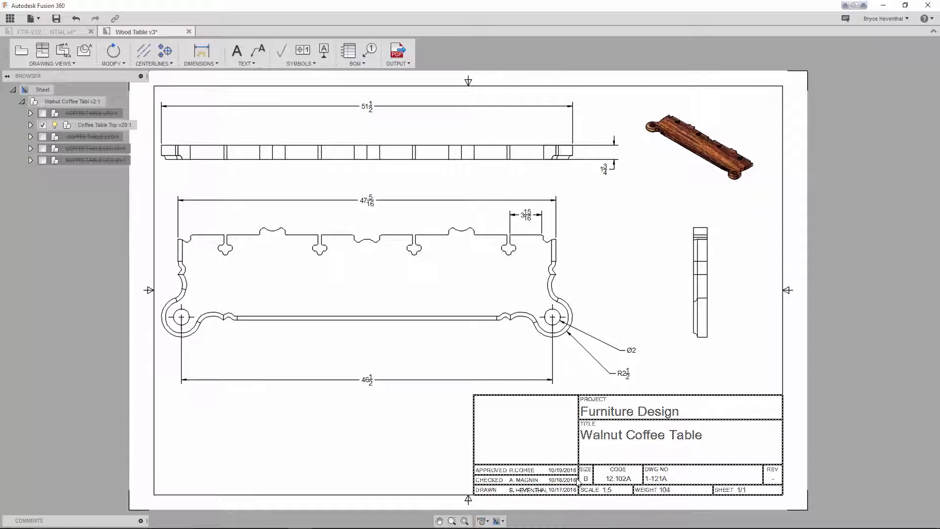